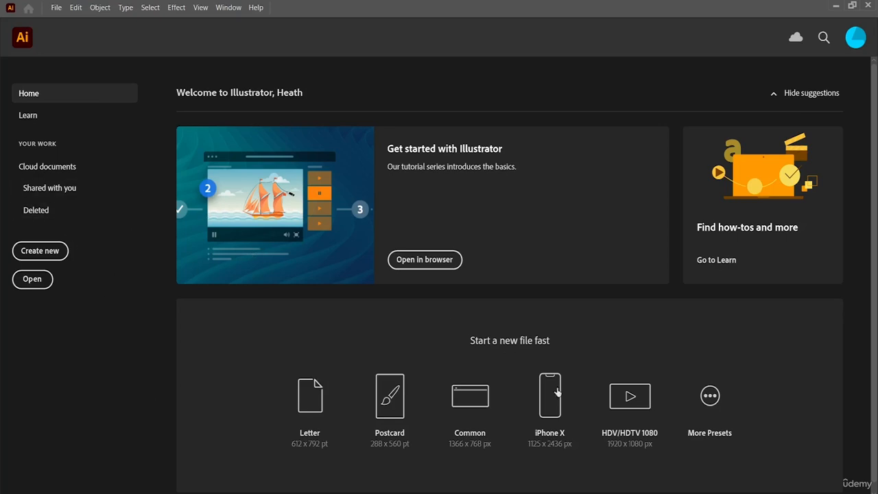
Create a new Letter document of 612 x 792 pt and activate the Selection tool.
left_click(323, 395)
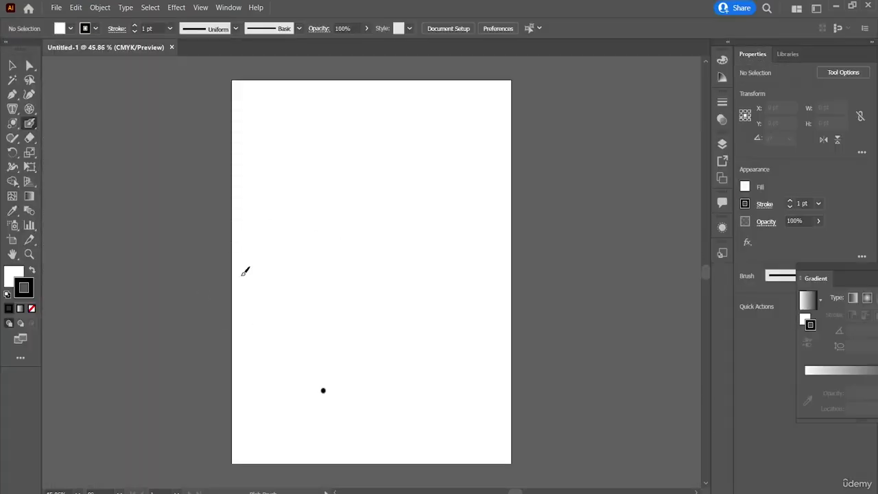
left_click(12, 66)
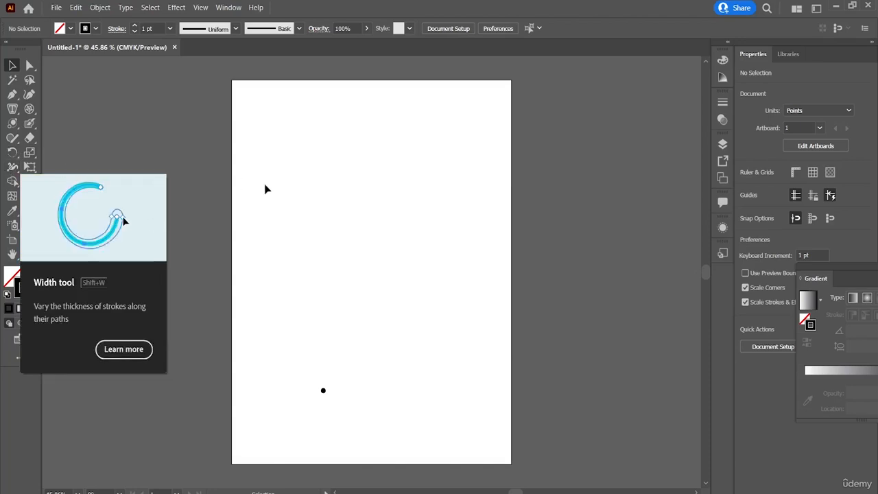
left_click(100, 8)
key("Escape")
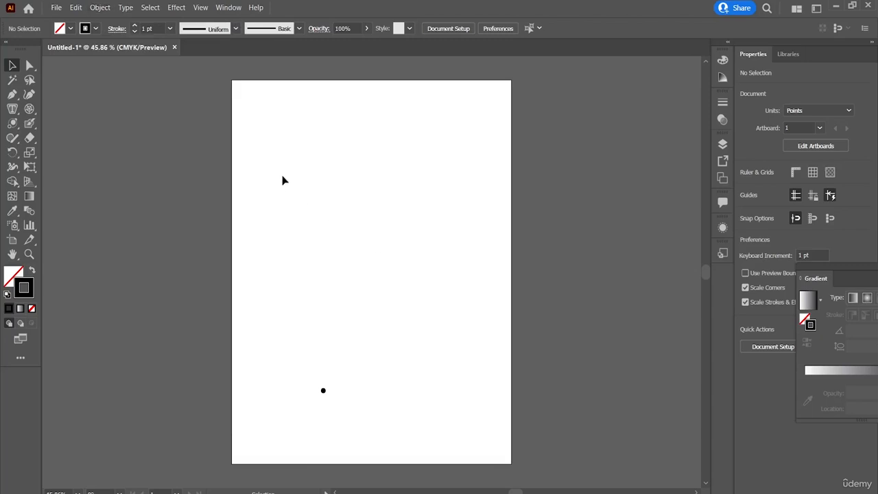
left_click(101, 8)
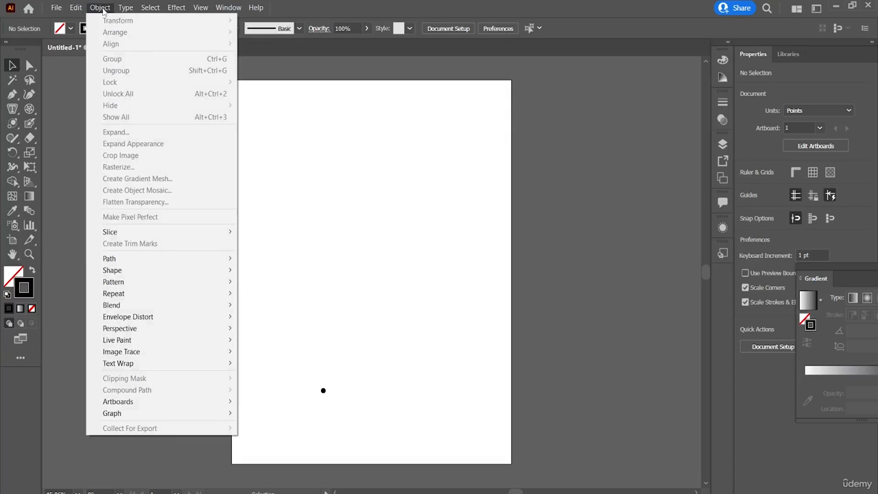
left_click(313, 190)
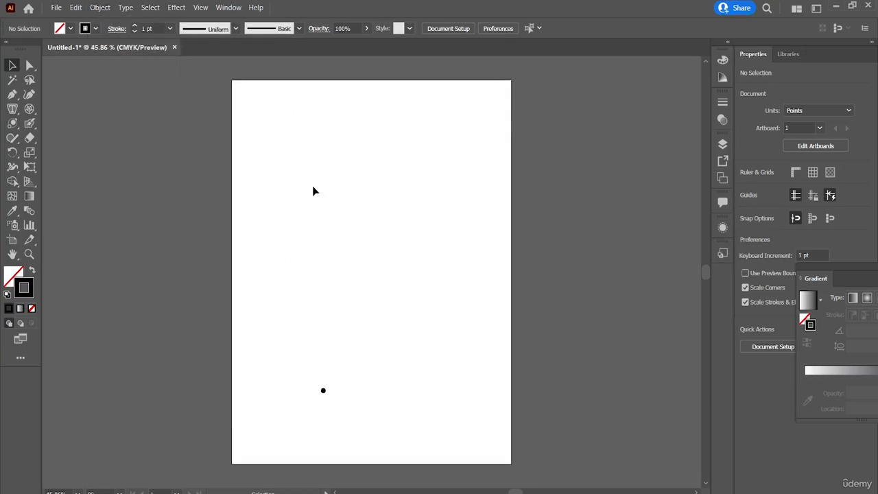
Draw a rounded rectangle about 365 x 172 pt in the upper part of the page and return to the Selection tool.
left_click(12, 123)
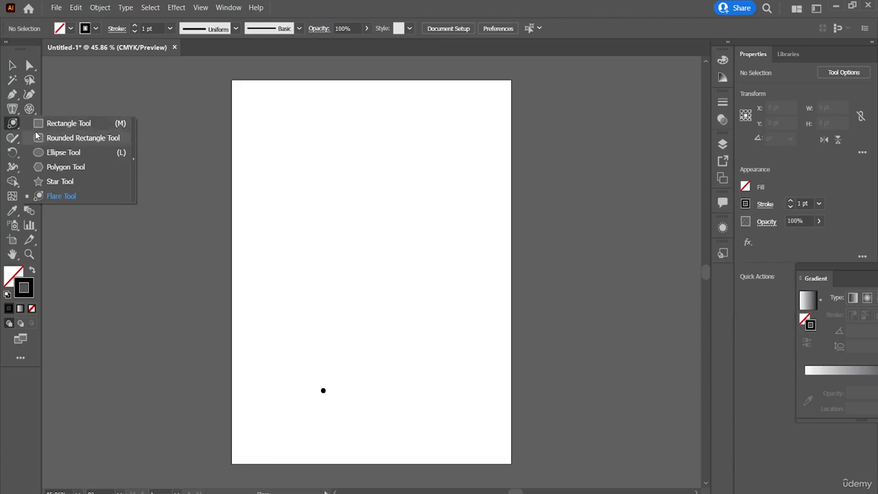
left_click(36, 137)
left_click_drag(239, 120, 407, 202)
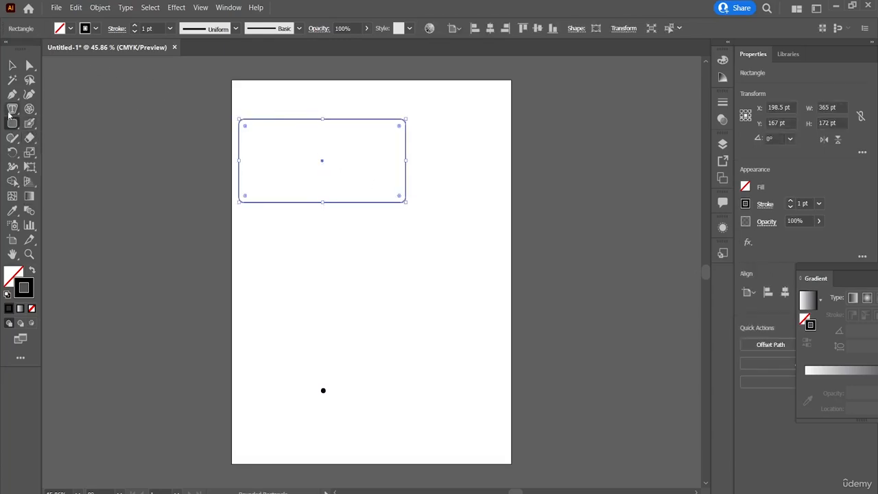
left_click(12, 78)
left_click(12, 66)
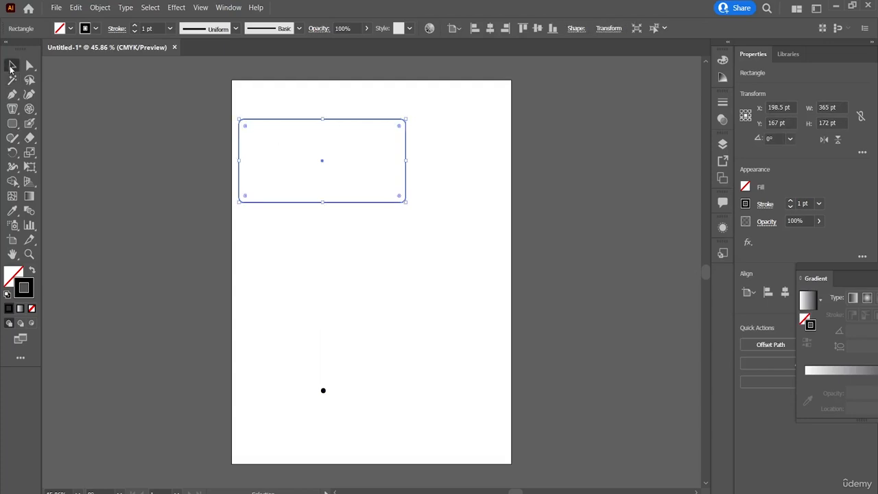
Apply Transform Again to the rounded rectangle and move it back fully onto the upper part of the page.
left_click(107, 9)
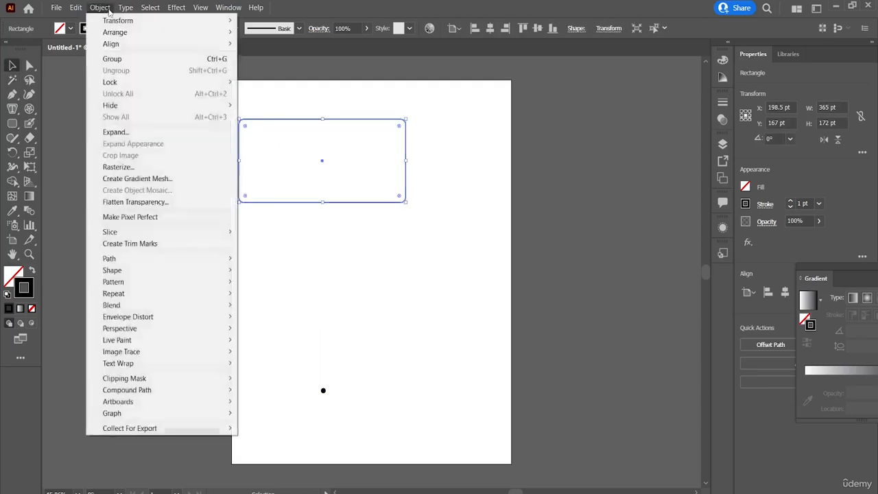
mouse_move(151, 23)
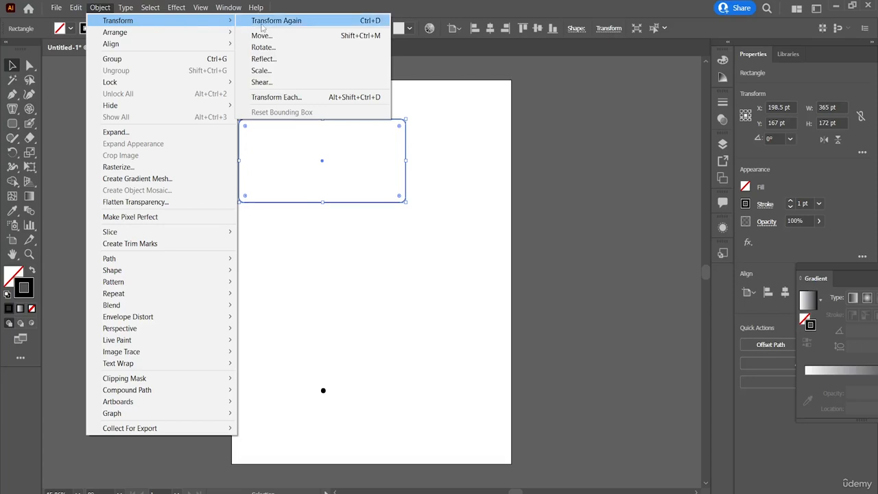
left_click(261, 25)
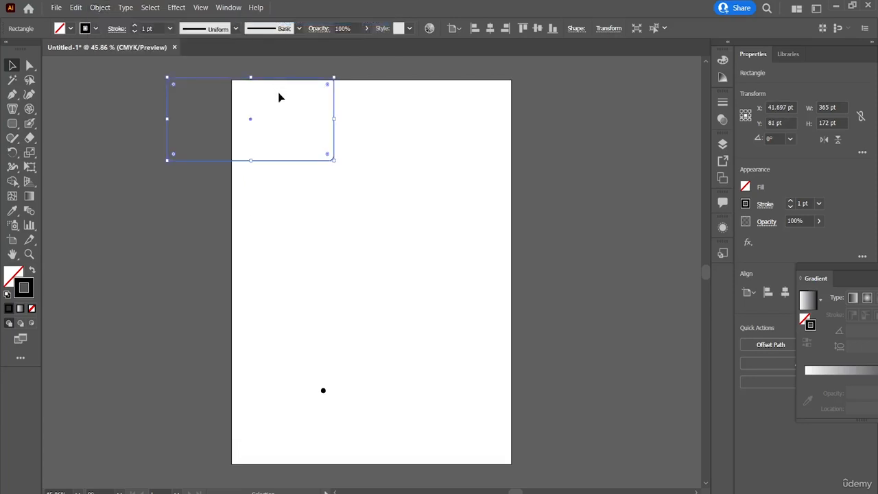
left_click(330, 115)
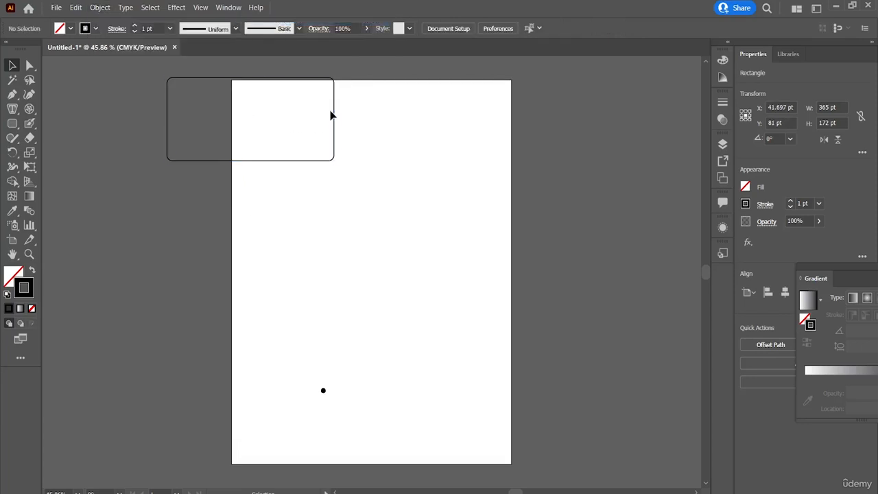
left_click_drag(334, 110, 437, 168)
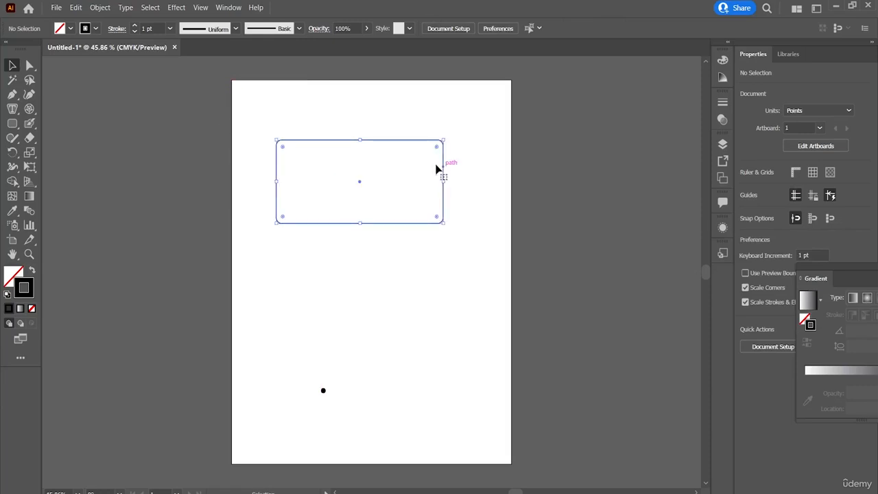
Use the Move command on the rounded rectangle with an angle of 76° and reposition it within the upper part of the page.
left_click(100, 8)
mouse_move(121, 20)
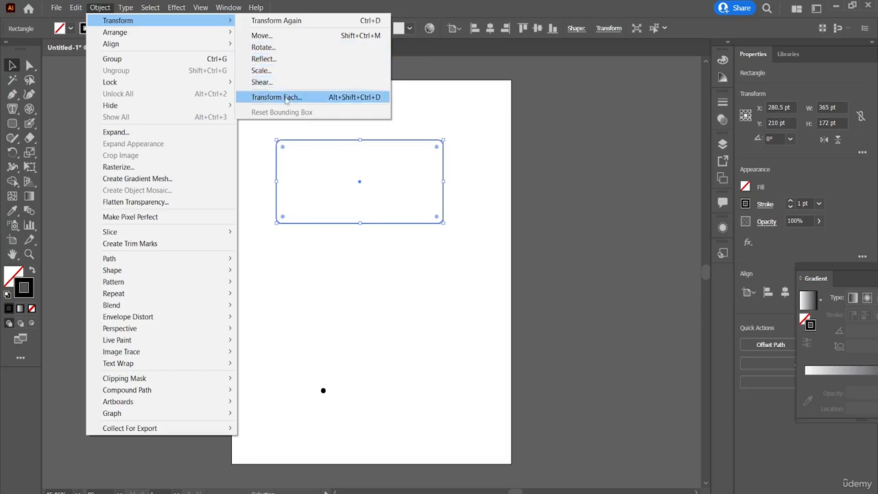
left_click(338, 38)
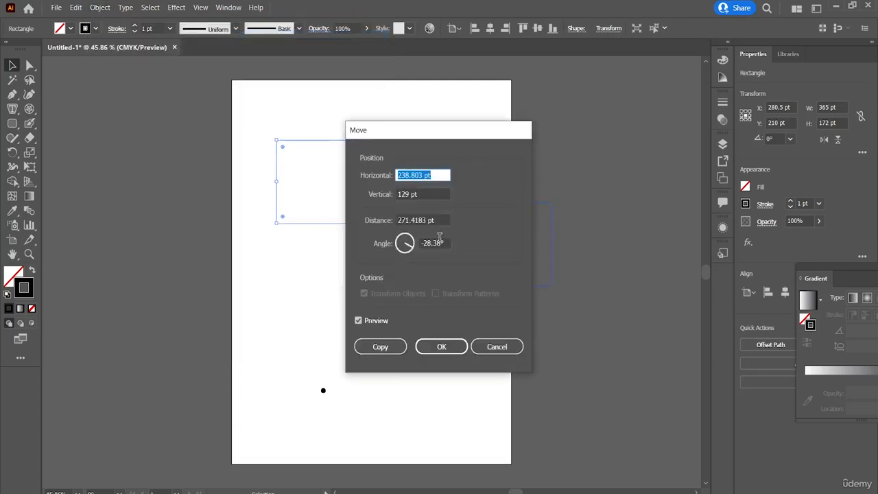
left_click(422, 246)
type("76")
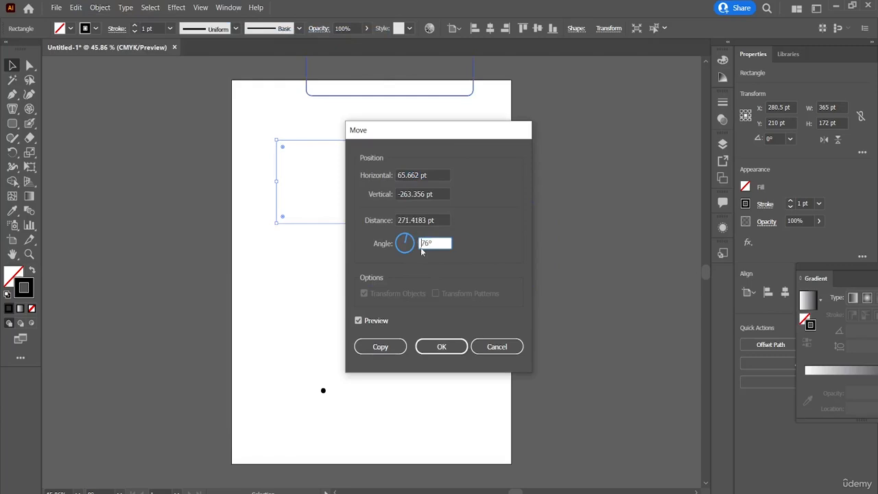
left_click(438, 350)
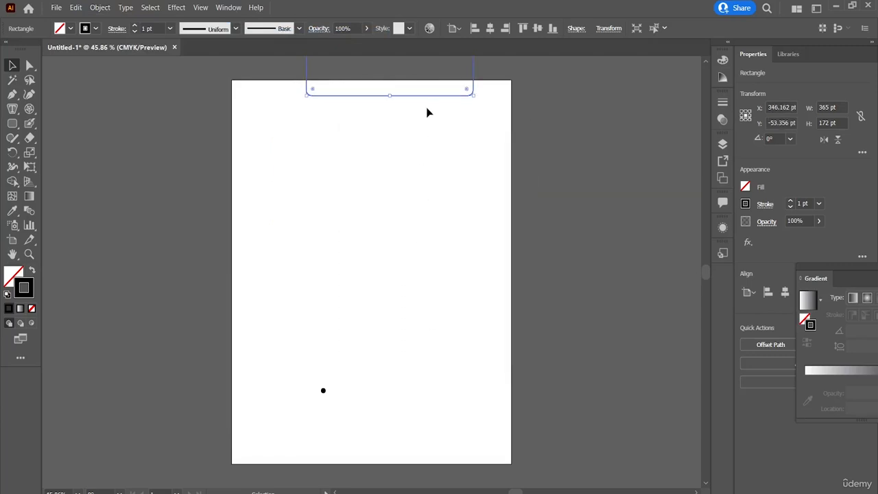
left_click_drag(430, 95, 423, 236)
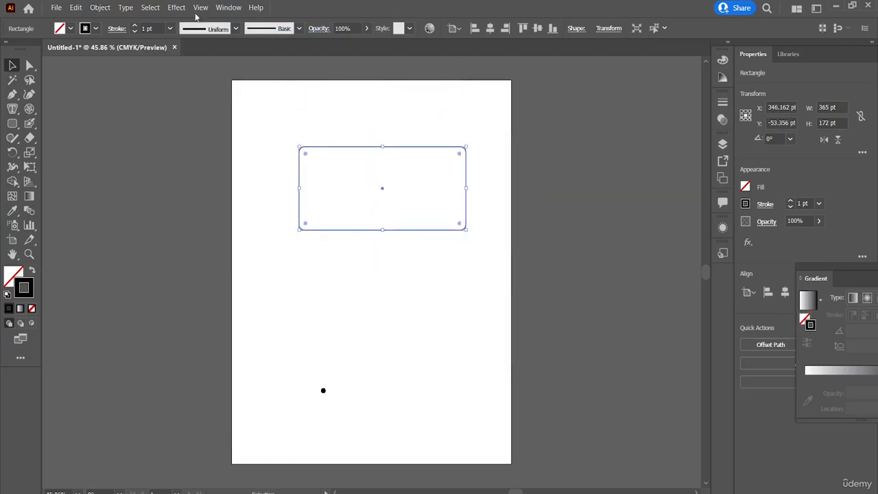
Rotate a copy of the rounded rectangle by 216° and shift it lower on the page, undoing both changes.
left_click(101, 6)
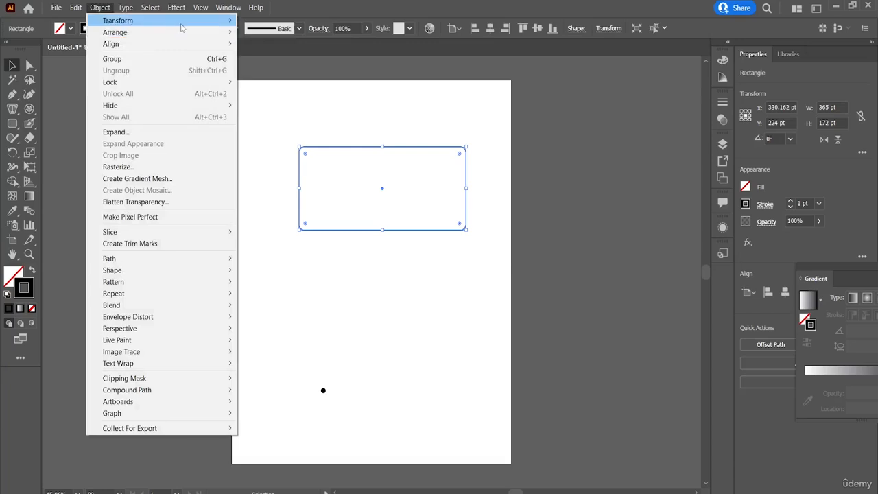
mouse_move(183, 24)
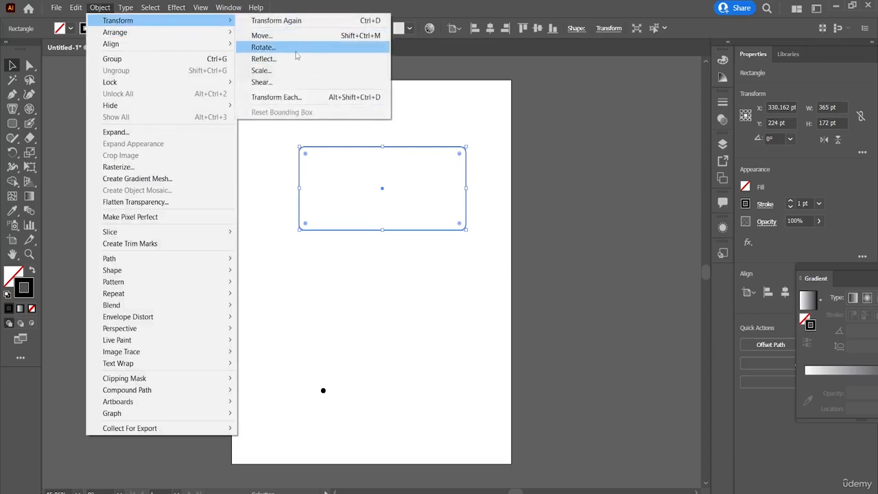
left_click(264, 47)
type("216")
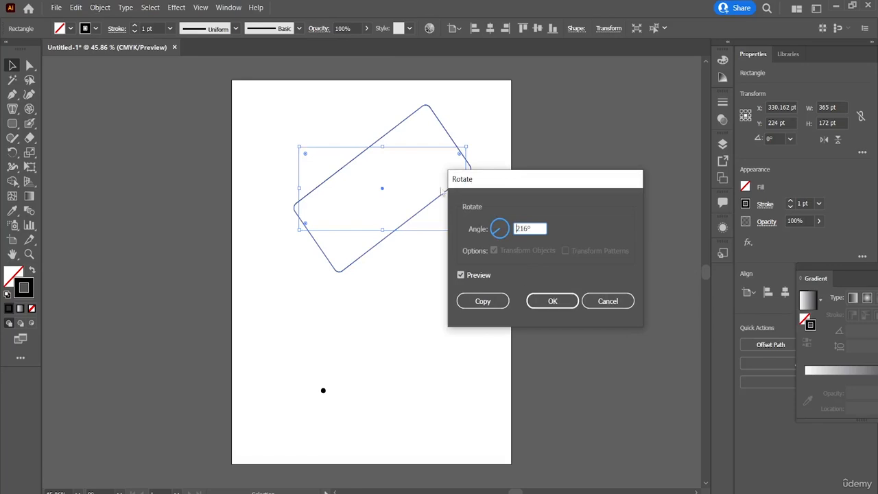
left_click(473, 303)
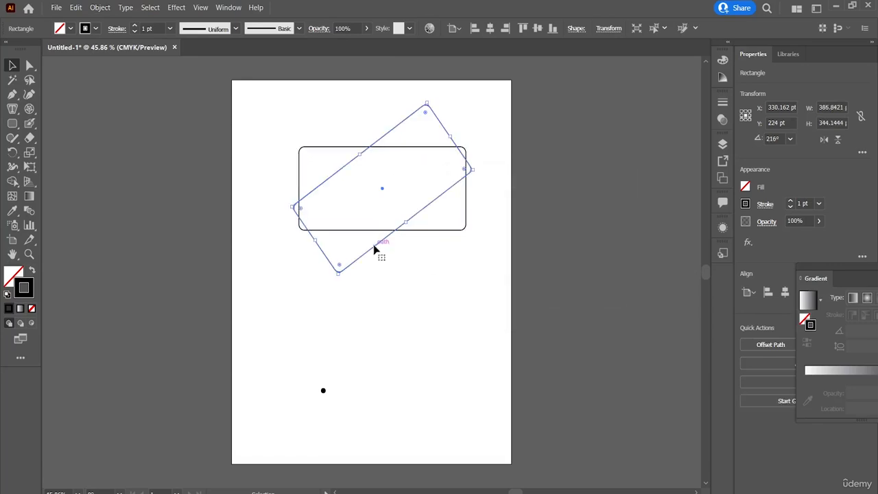
left_click_drag(374, 250, 357, 351)
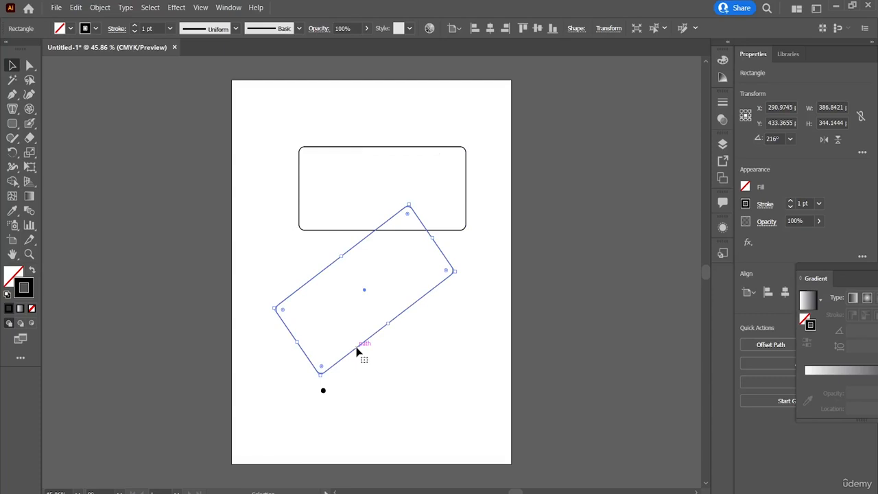
key("ctrl+z")
key("ctrl+z")
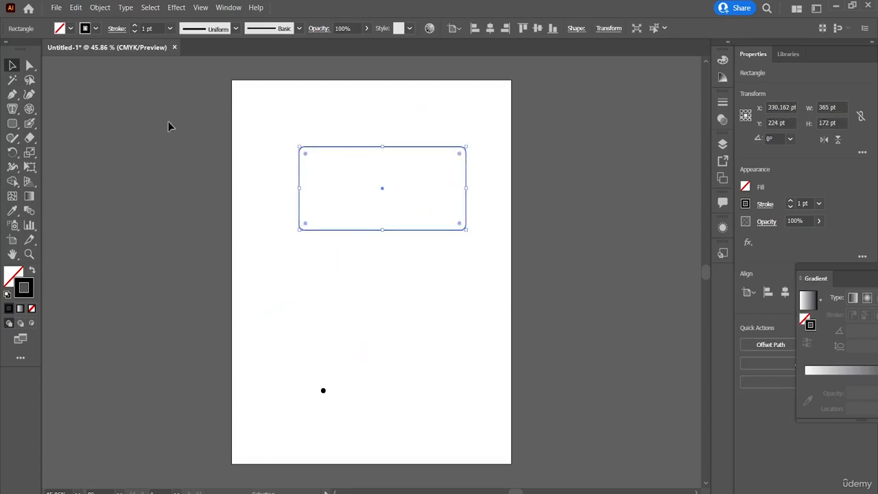
left_click(109, 10)
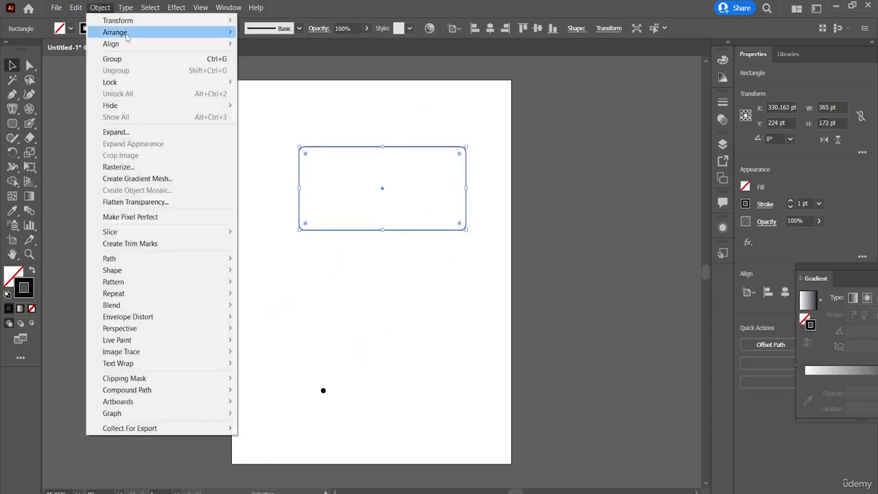
mouse_move(231, 39)
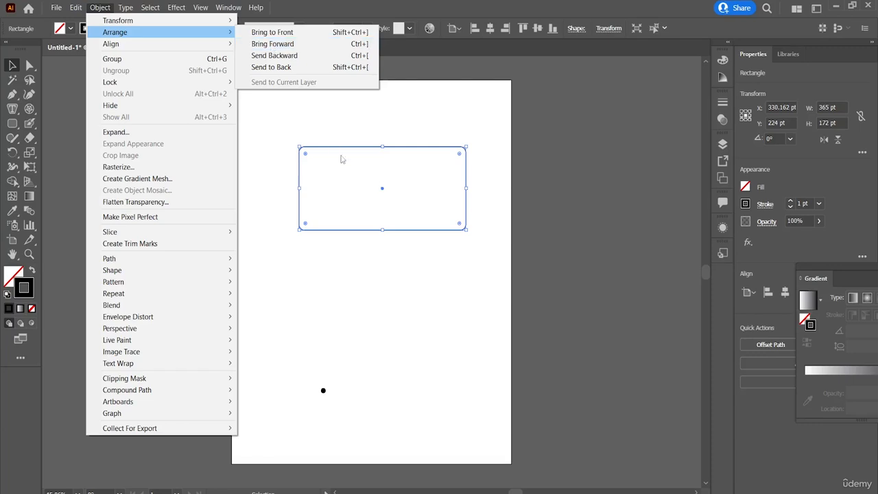
left_click(378, 174)
Paste the copied text onto the middle of the page.
key("ctrl+v")
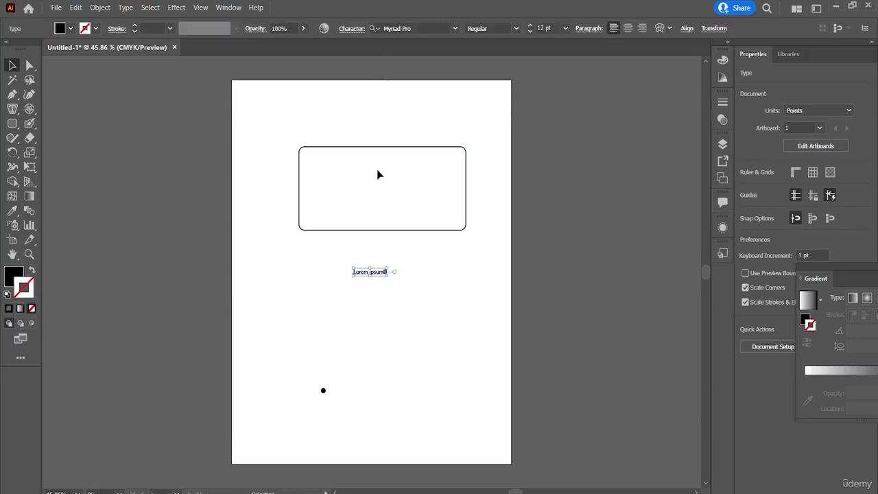
left_click(338, 199)
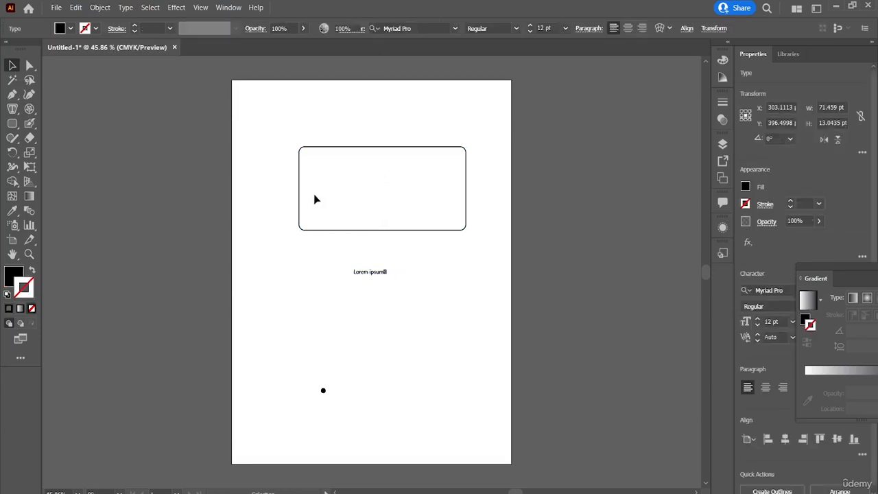
Add two copies of the rounded rectangle, one directly below the original and one overlapping it lower and further right.
left_click(299, 186)
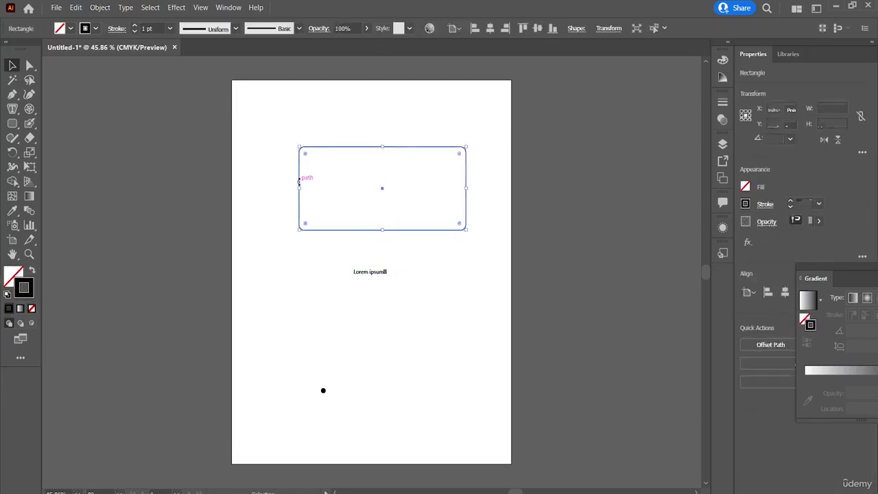
key("ctrl+c")
key("ctrl+v")
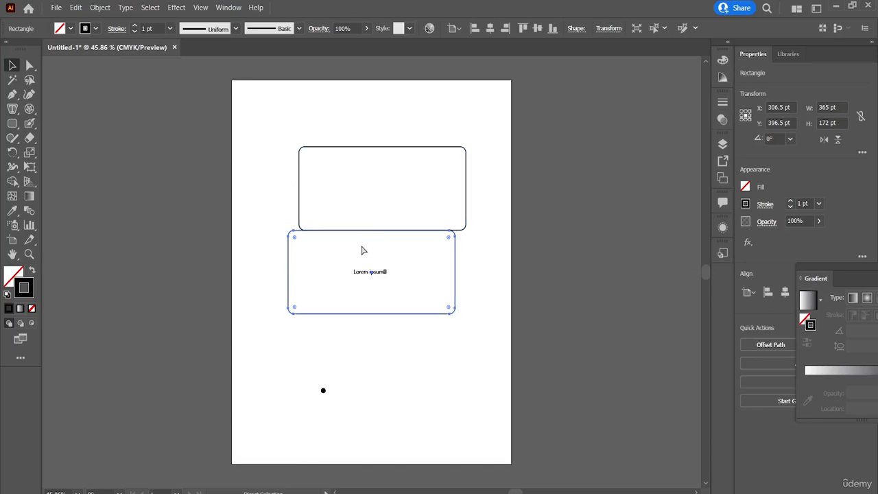
left_click_drag(290, 256, 309, 299)
left_click(320, 249)
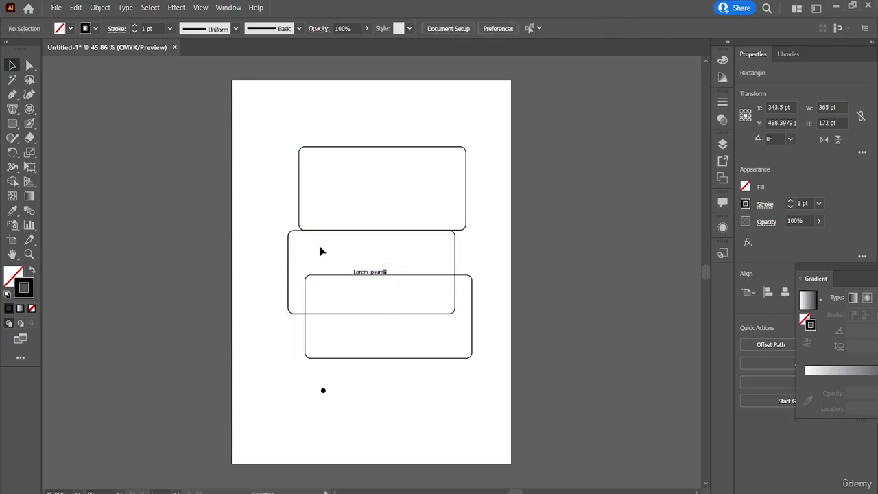
Fill the middle rounded rectangle with the medium blue swatch.
left_click(289, 237)
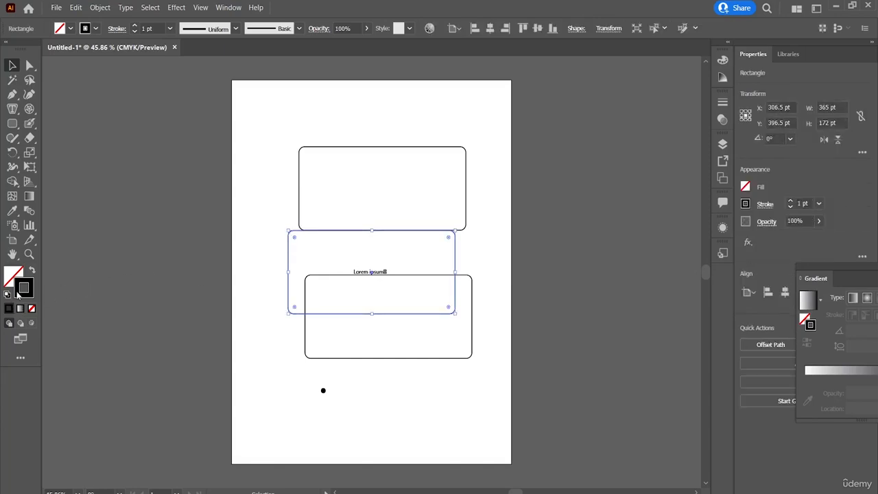
left_click(70, 29)
left_click(86, 60)
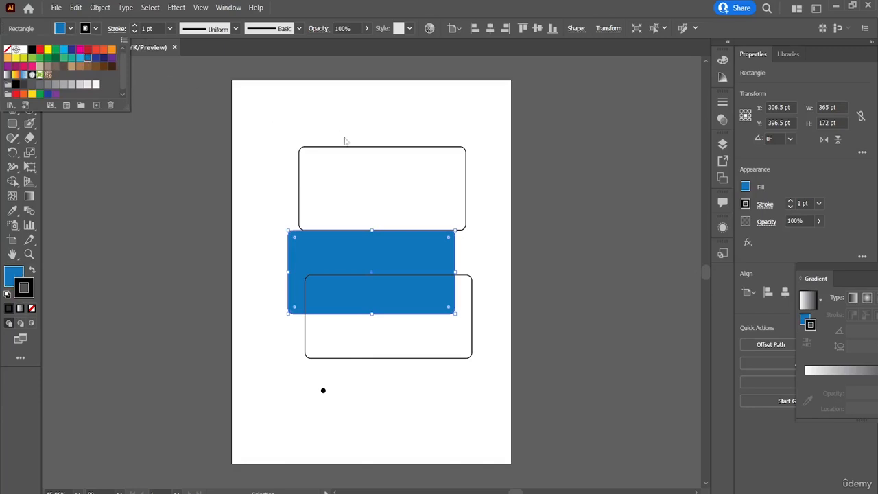
Fill the uppermost rounded rectangle with the tan swatch C=25 M=40 Y=65 K=0.
left_click(364, 156)
left_click(363, 150)
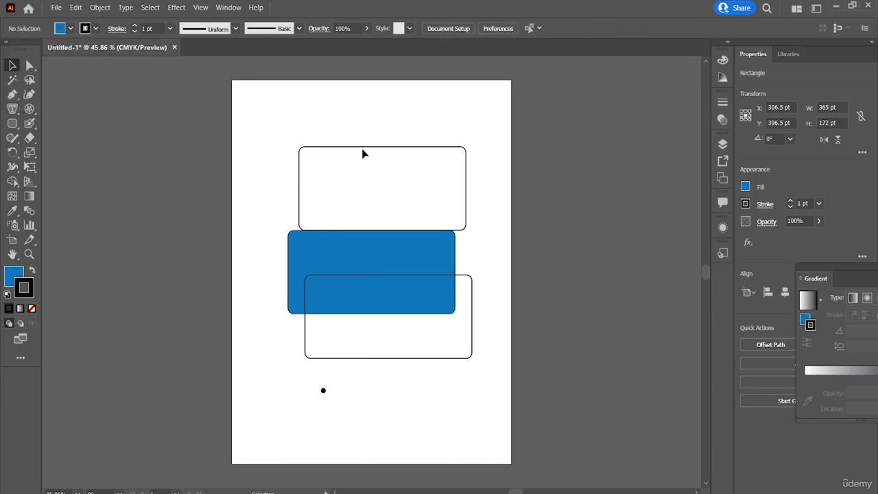
left_click(70, 28)
left_click(72, 66)
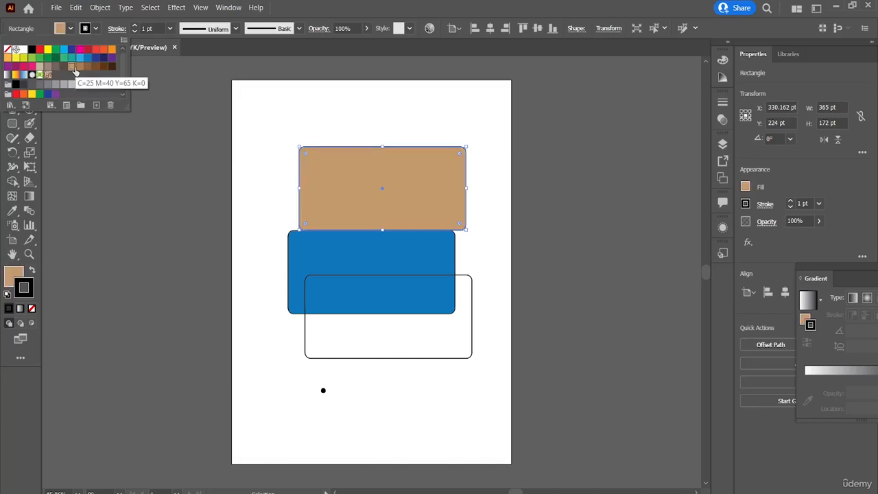
left_click(473, 336)
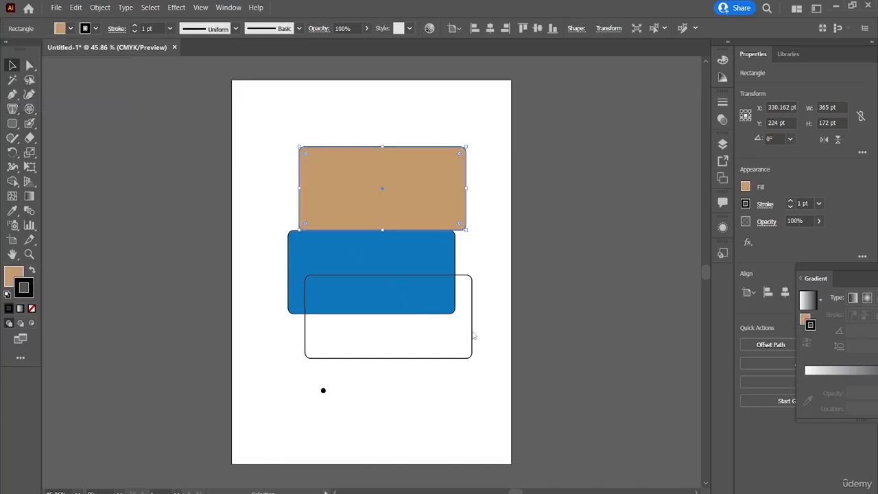
Fill the lowest, unfilled rounded rectangle with the magenta swatch.
left_click(472, 335)
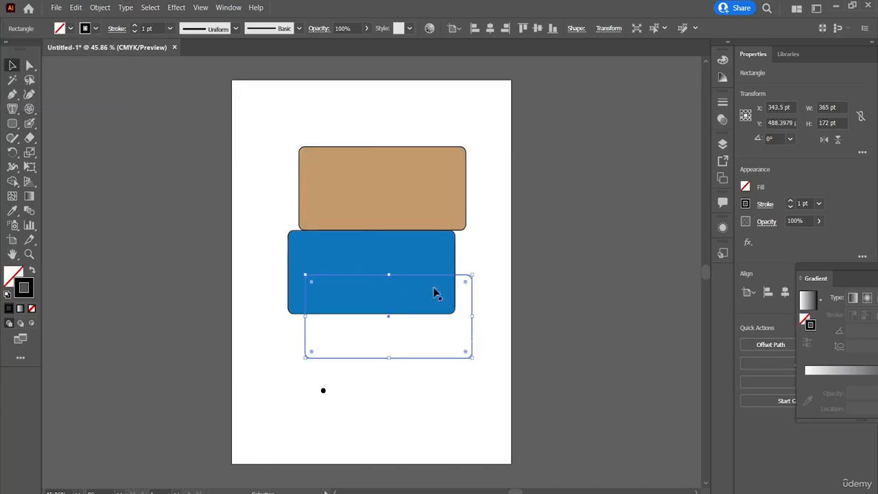
left_click(70, 29)
left_click(80, 48)
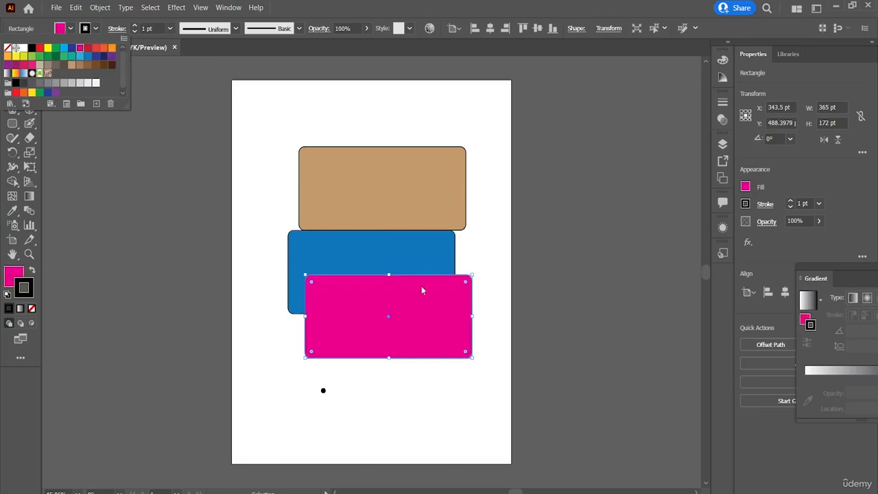
left_click(506, 310)
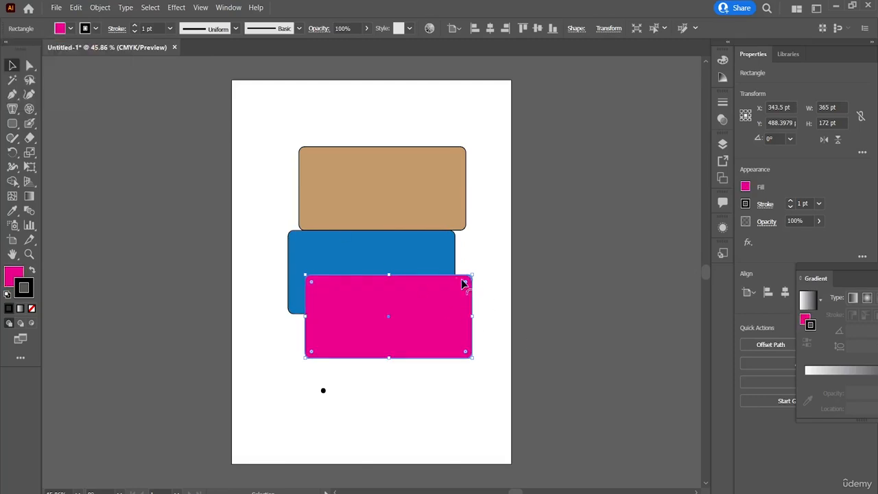
left_click(497, 291)
Move the magenta rectangle up and right to about X 367.5, Y 437 pt and send it backward behind the blue one.
left_click_drag(440, 305, 451, 280)
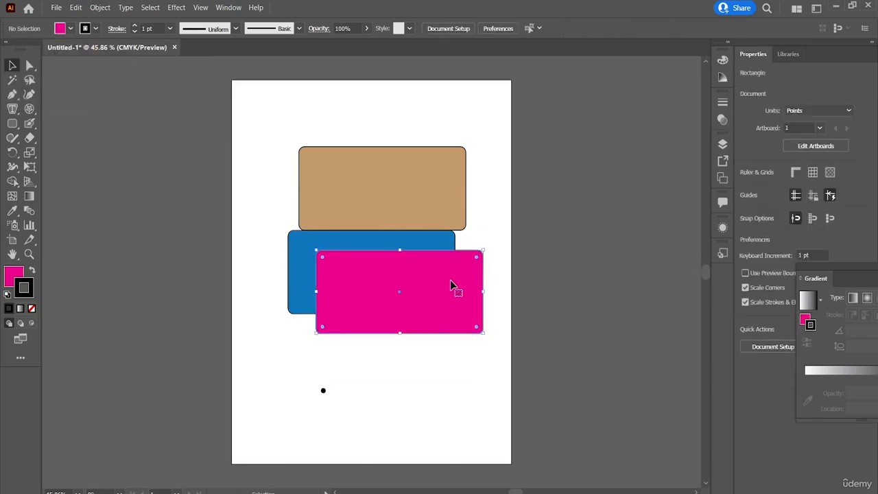
left_click(99, 7)
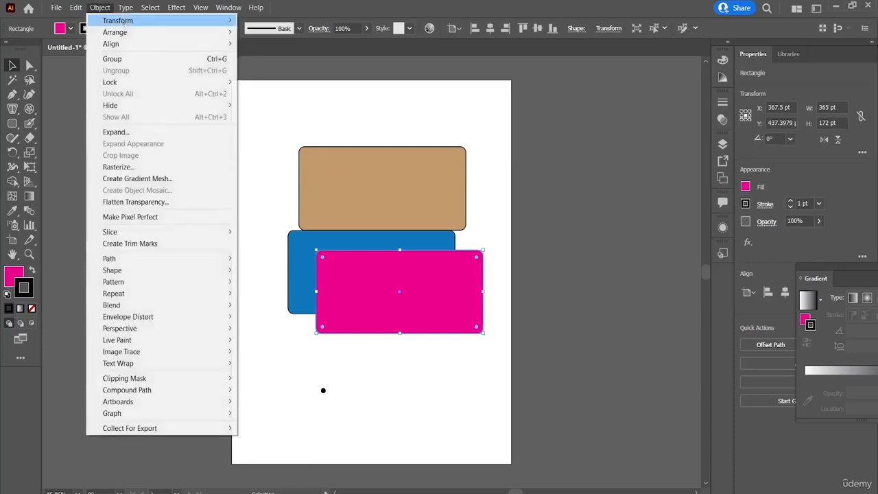
mouse_move(135, 33)
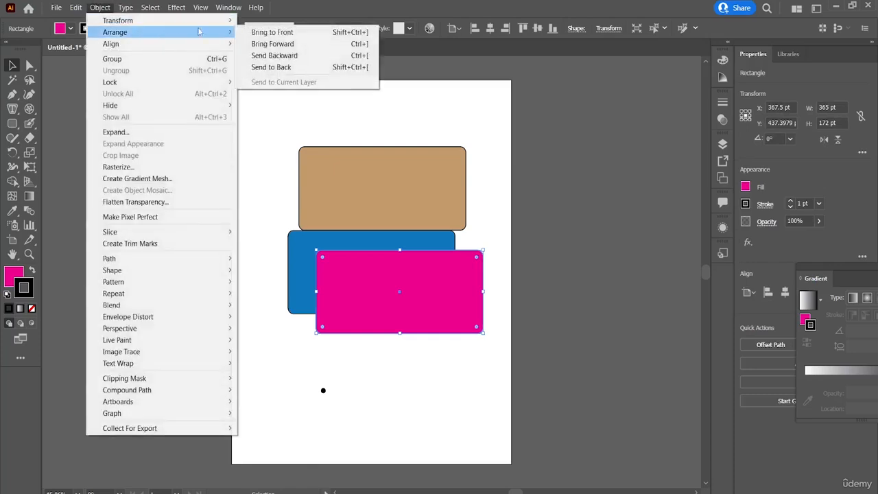
left_click(305, 61)
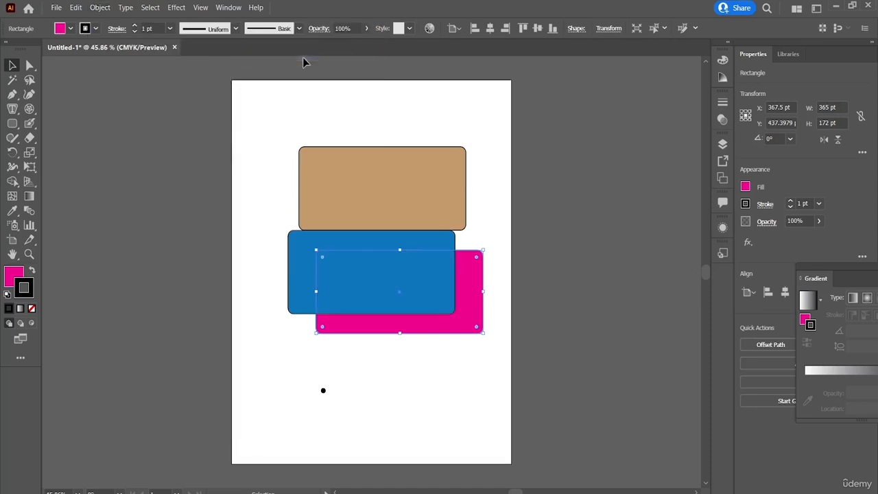
Move the magenta rectangle up over the tan one to about X 379, Y 286 pt and send it to the back.
left_click_drag(466, 269, 472, 200)
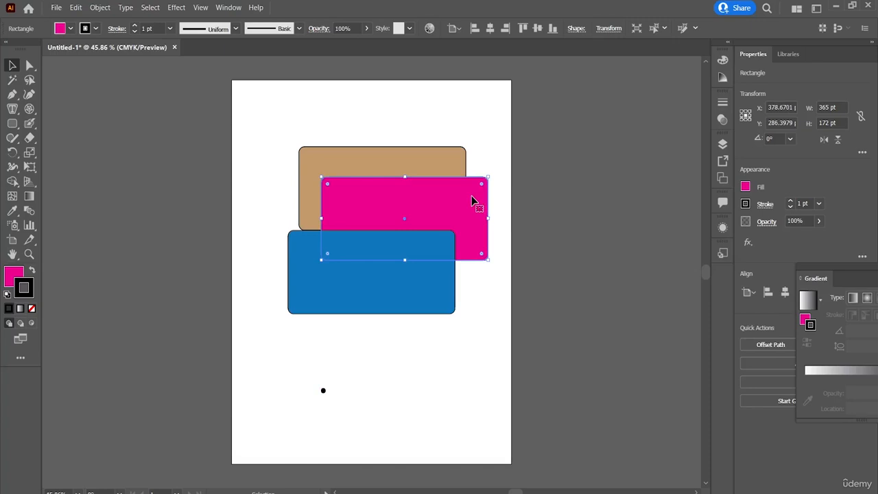
left_click(99, 8)
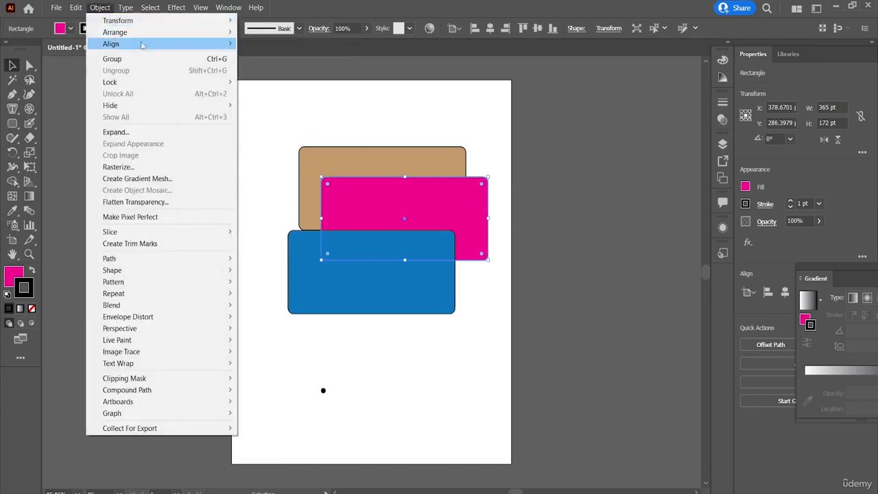
mouse_move(155, 39)
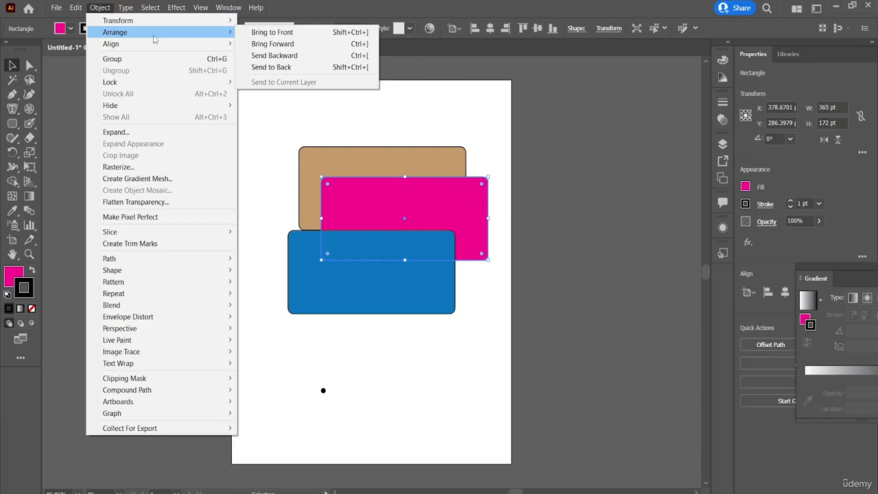
left_click(268, 68)
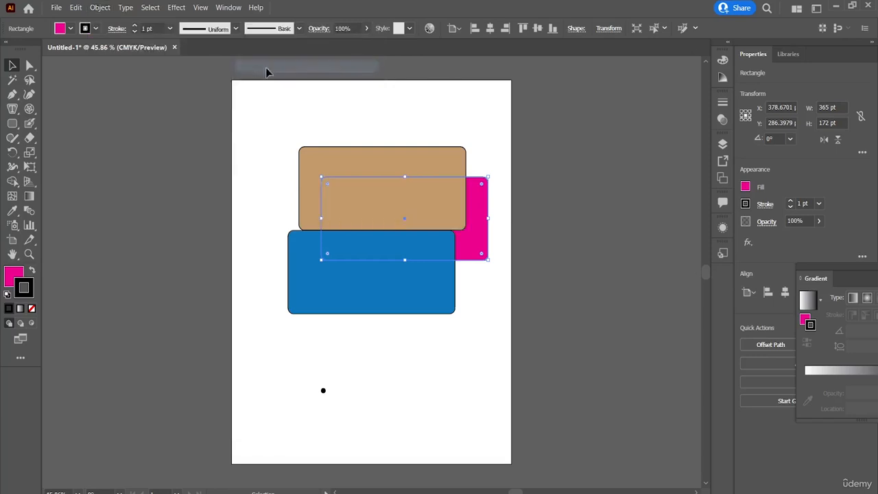
Move the magenta rectangle down to about Y 379 pt and shift the blue rectangle lower, in line with the tan one.
left_click_drag(483, 217, 480, 261)
left_click(398, 275)
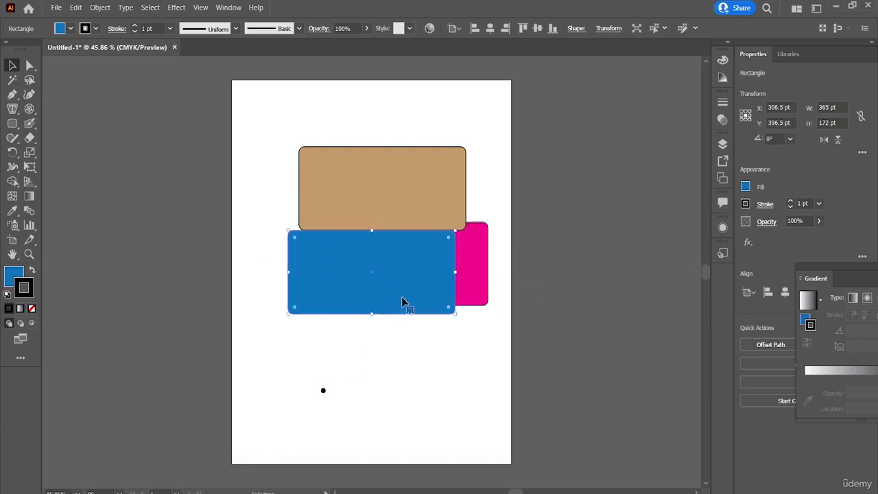
left_click_drag(402, 301, 412, 352)
Bring the magenta rectangle forward two levels so it overlaps the tan rectangle.
left_click(450, 267)
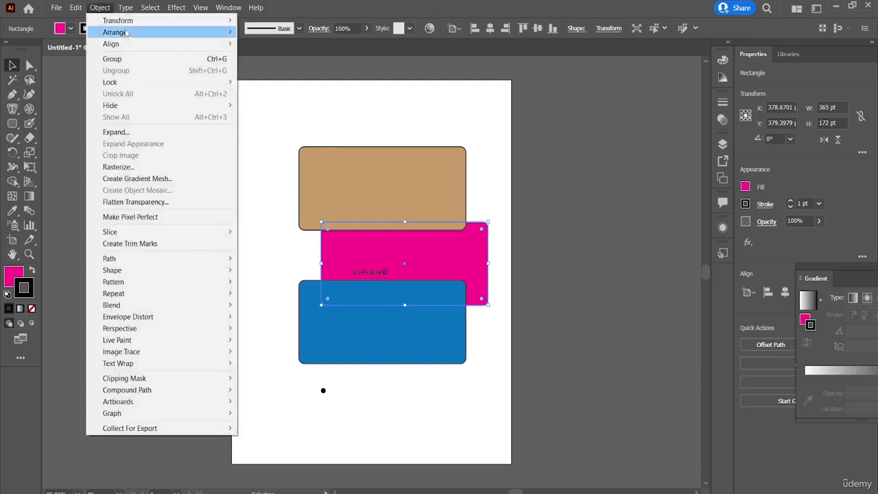
mouse_move(120, 33)
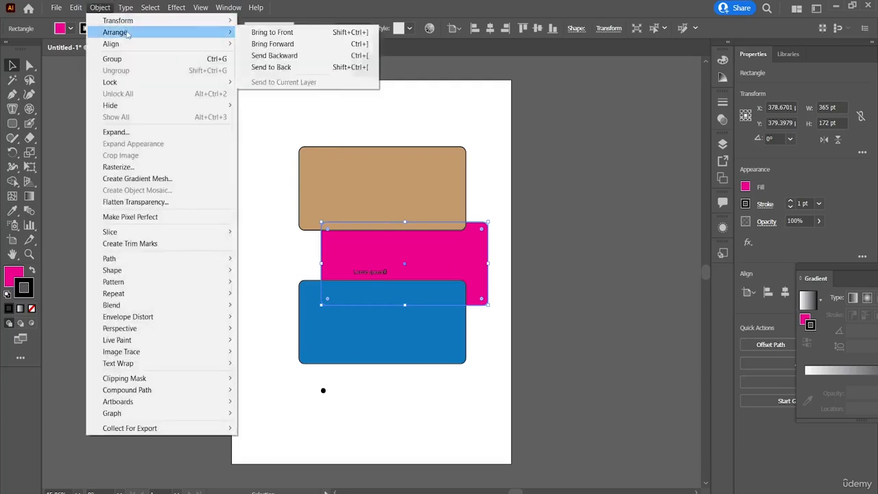
left_click(295, 44)
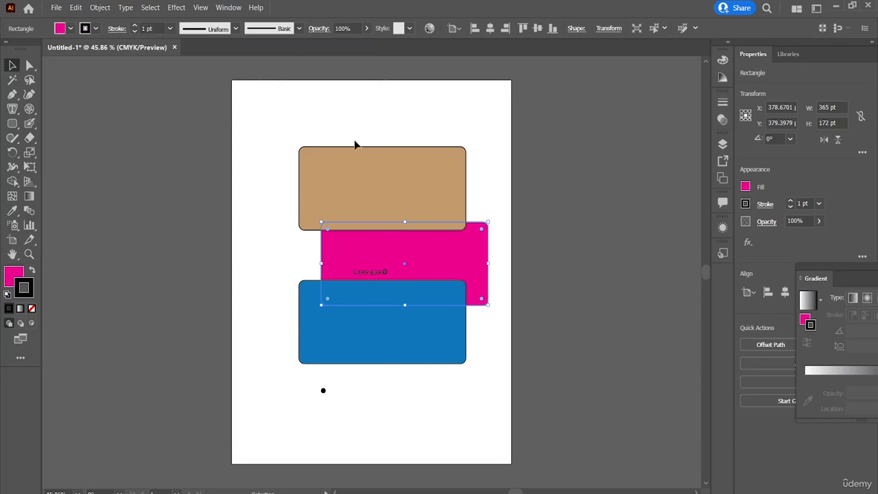
left_click(100, 8)
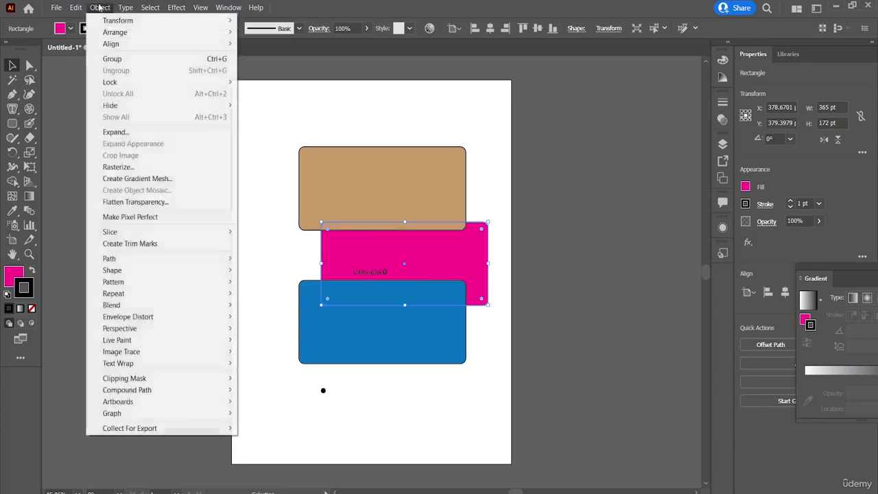
mouse_move(176, 33)
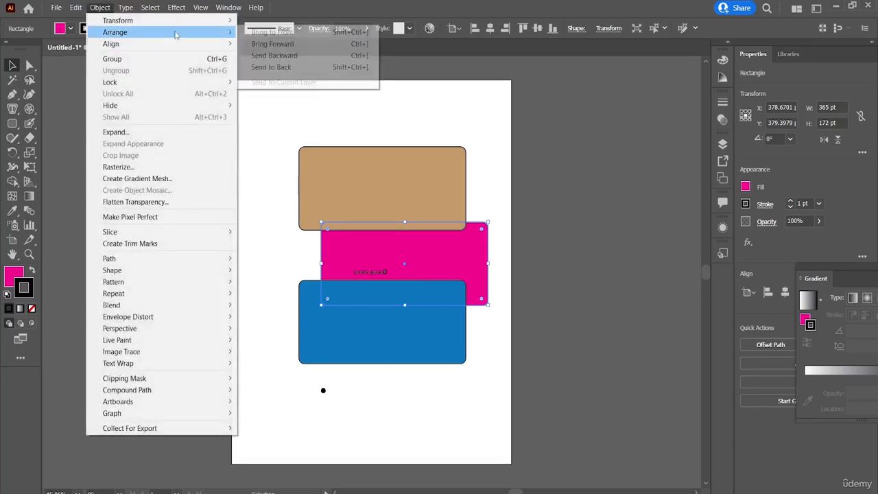
left_click(278, 44)
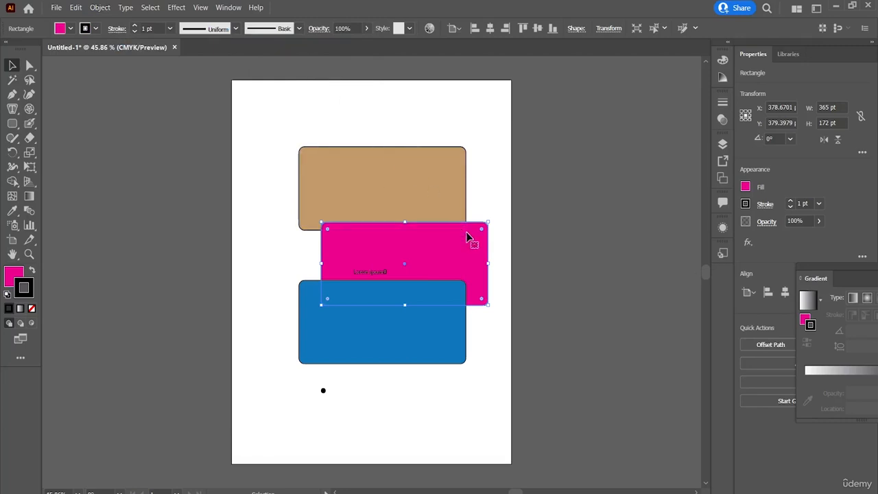
Send the magenta rectangle backward one level, behind the tan rectangle.
left_click(495, 194)
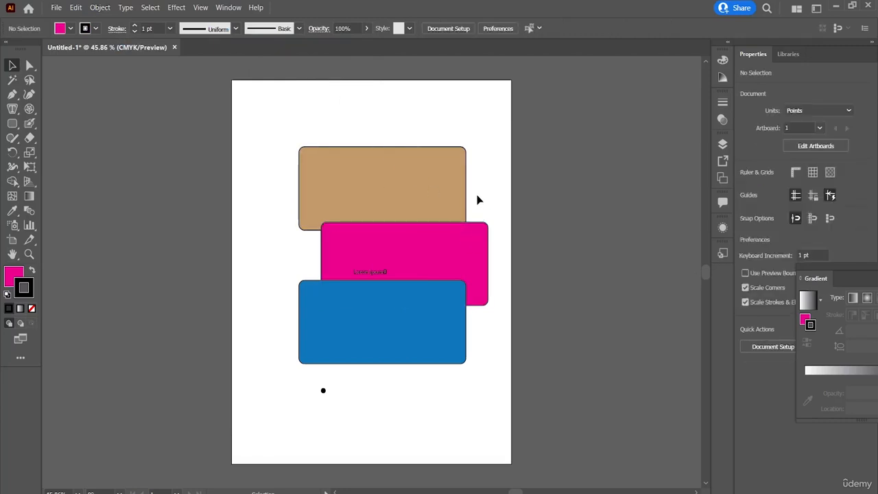
mouse_move(450, 232)
left_mouse_down()
mouse_move(446, 219)
mouse_move(447, 230)
left_mouse_up()
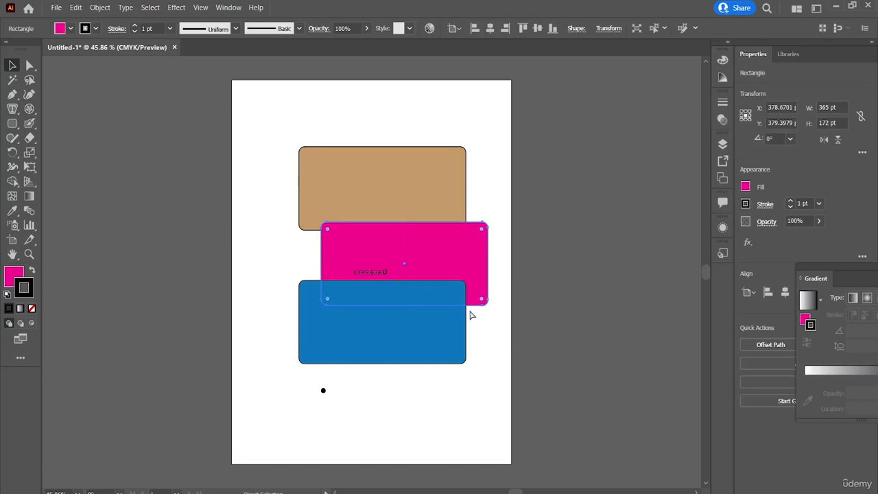
key("ctrl+bracketleft")
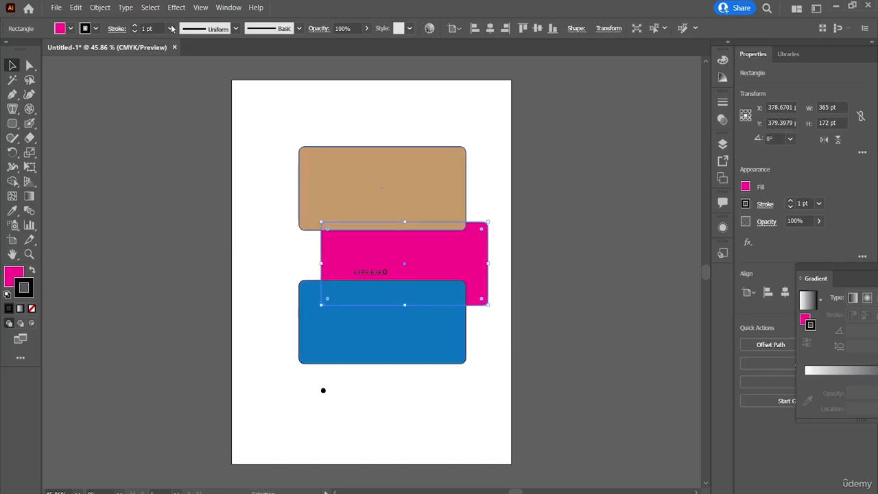
Bring the magenta rectangle to the front and move it into line with the tan and blue rectangles.
left_click(99, 7)
mouse_move(211, 32)
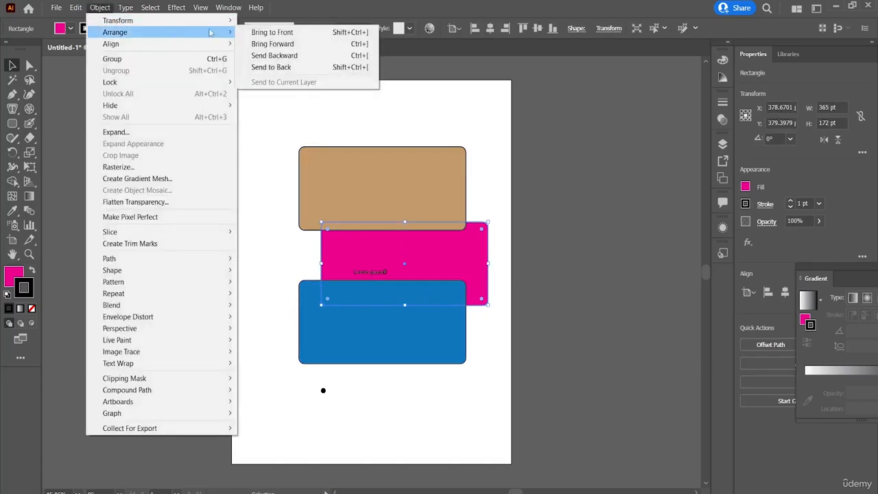
left_click(271, 32)
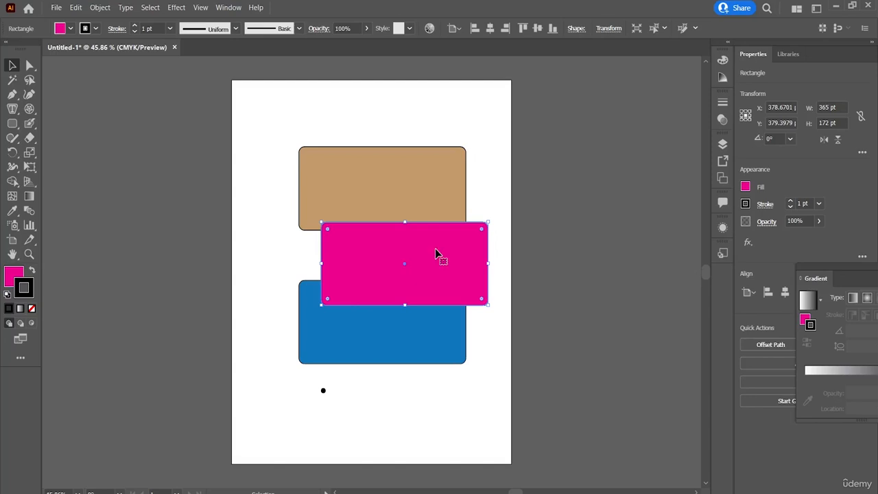
left_click_drag(434, 248, 414, 238)
left_click(484, 259)
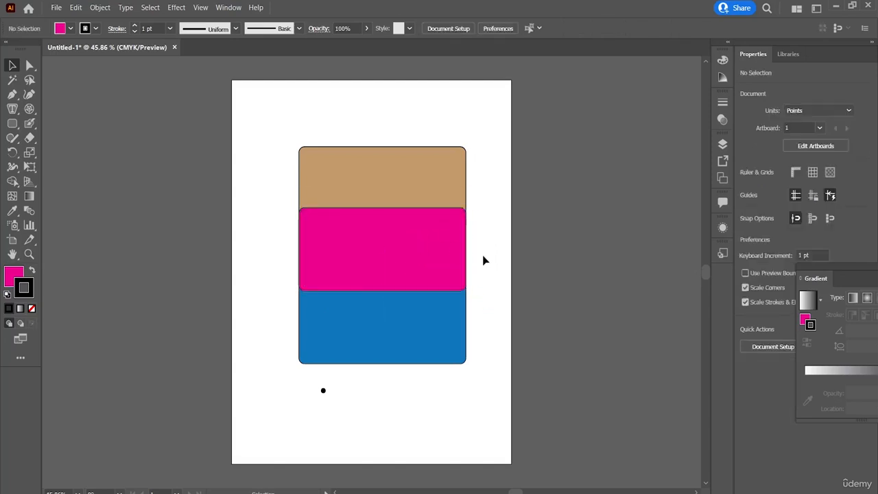
Bring the tan rectangle to the front of the stack.
left_click(402, 179)
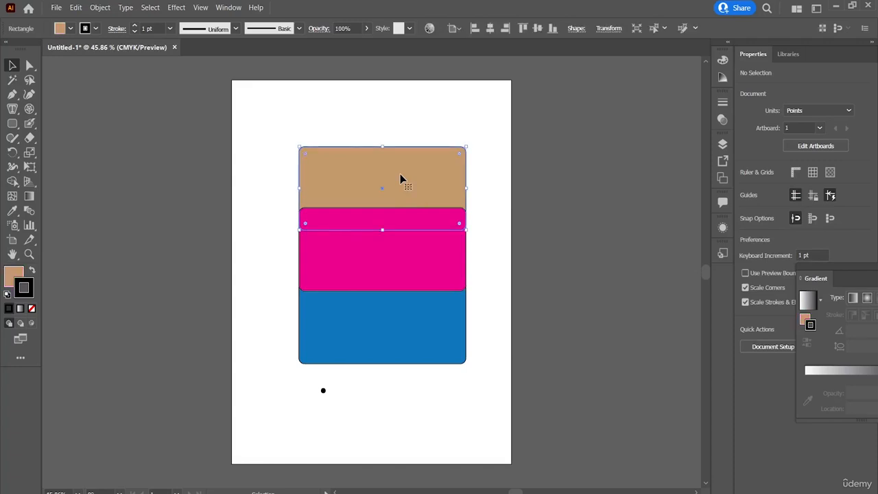
left_click(103, 8)
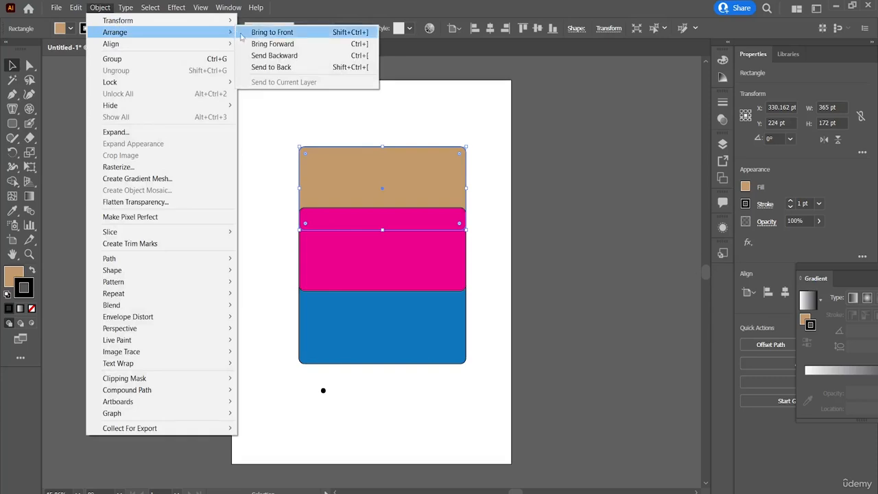
left_click(242, 33)
left_click(495, 160)
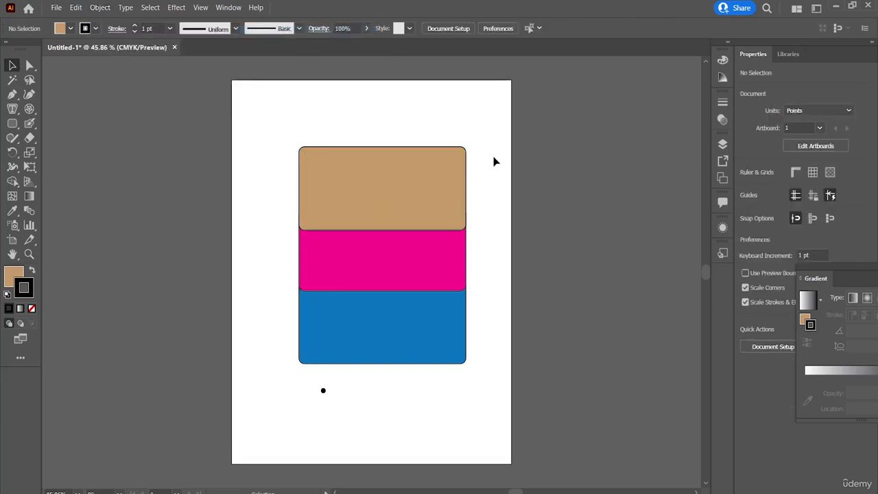
Align the tan rectangle to the artboard's left edge with Horizontal Align Left.
left_click(98, 7)
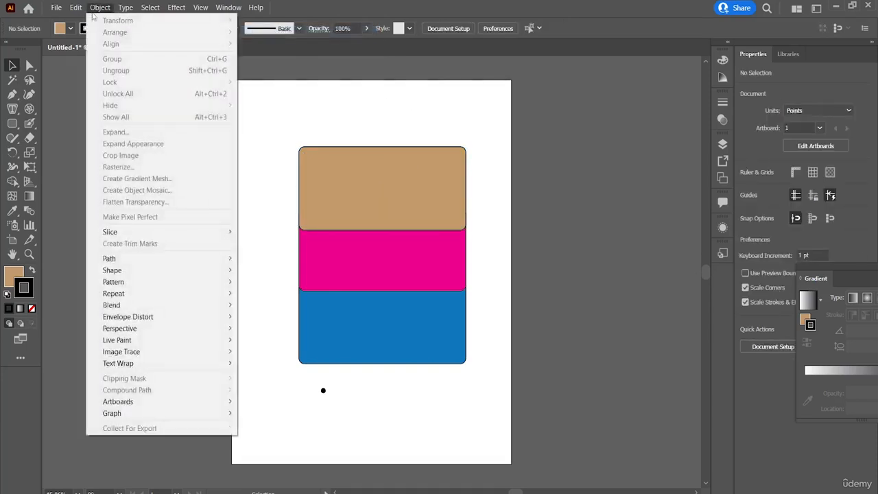
left_click(382, 227)
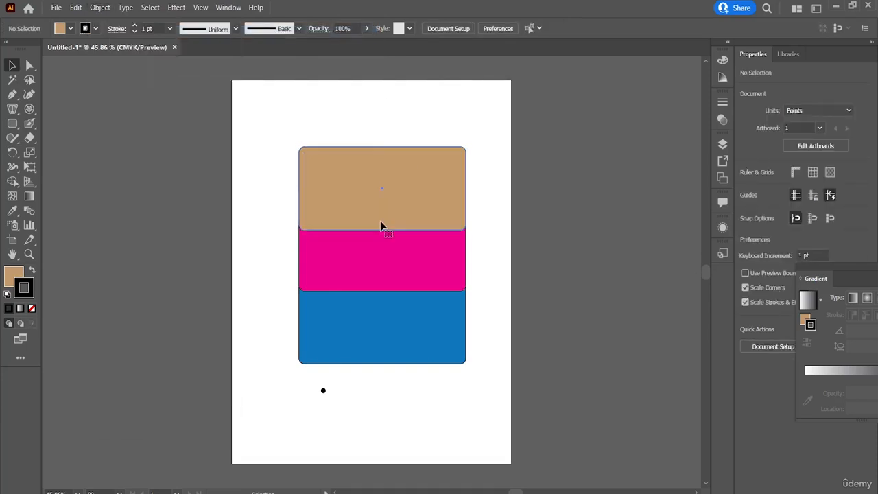
left_click(100, 7)
mouse_move(125, 46)
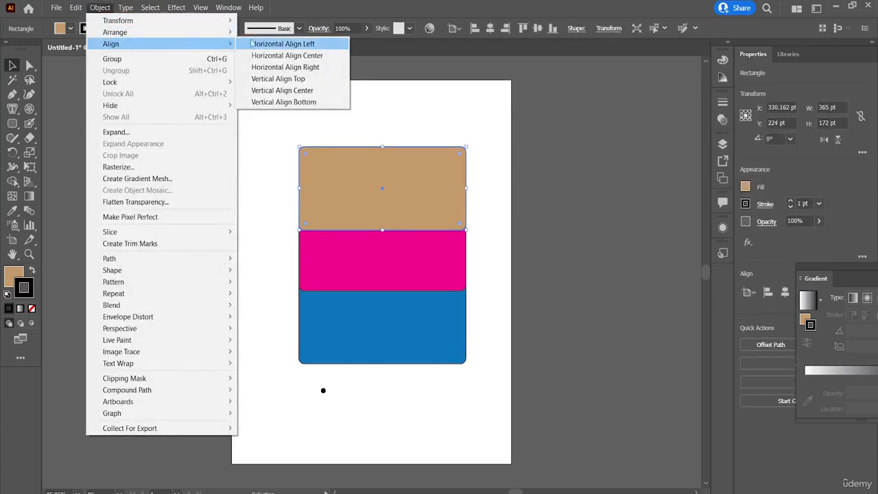
left_click(281, 44)
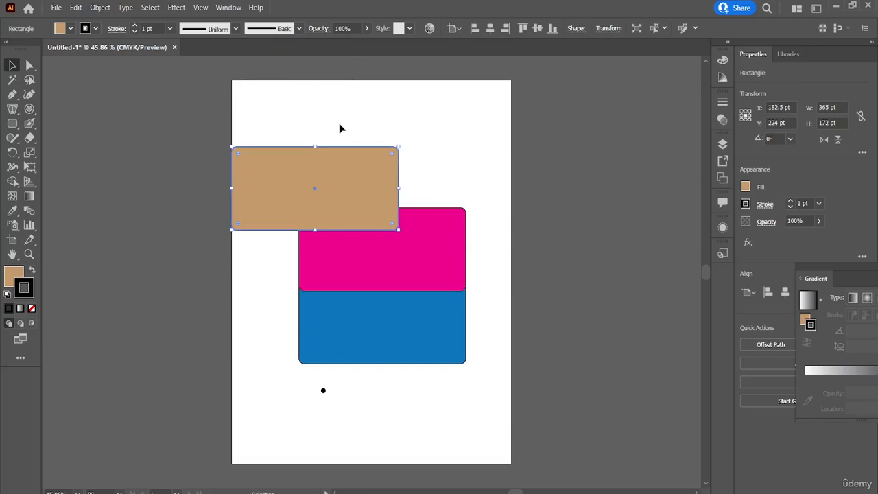
Select all three rectangles together with the text and the small dot, and apply Horizontal Align Left to them.
left_click_drag(401, 153, 313, 397)
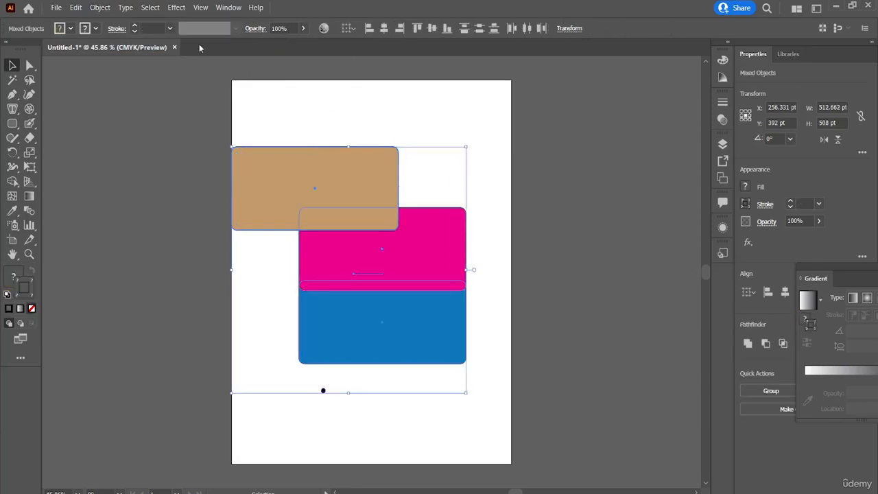
left_click(108, 8)
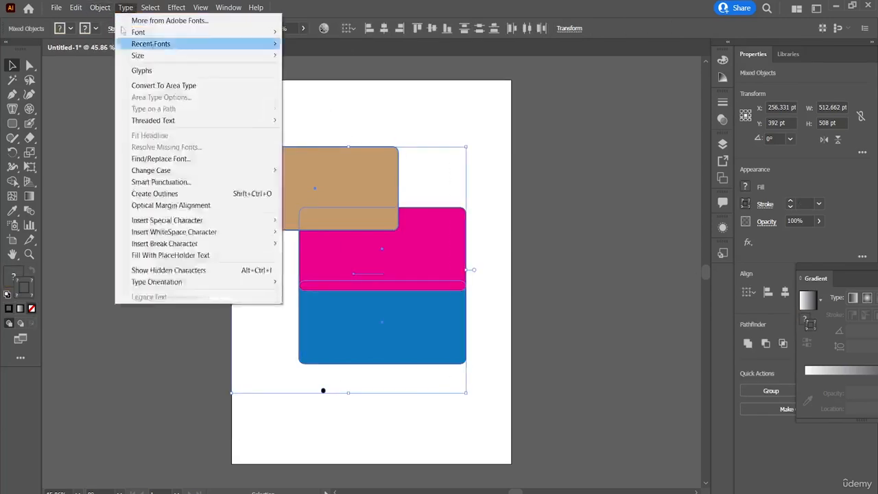
mouse_move(117, 44)
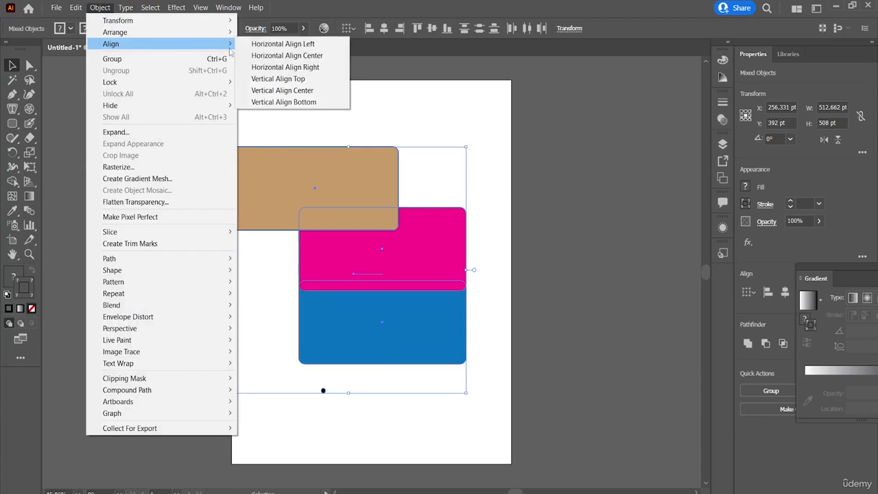
left_click(284, 44)
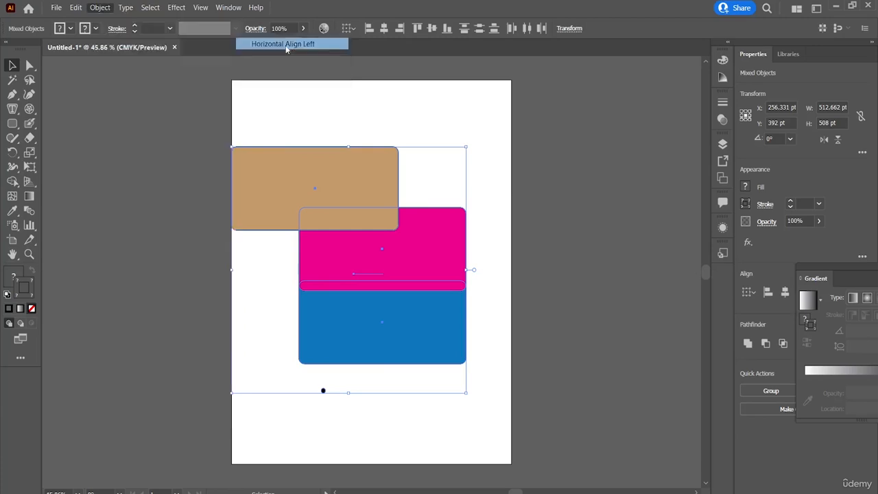
Apply Horizontal Align Center to the selected rectangles, text and small dot.
left_click(103, 8)
mouse_move(172, 44)
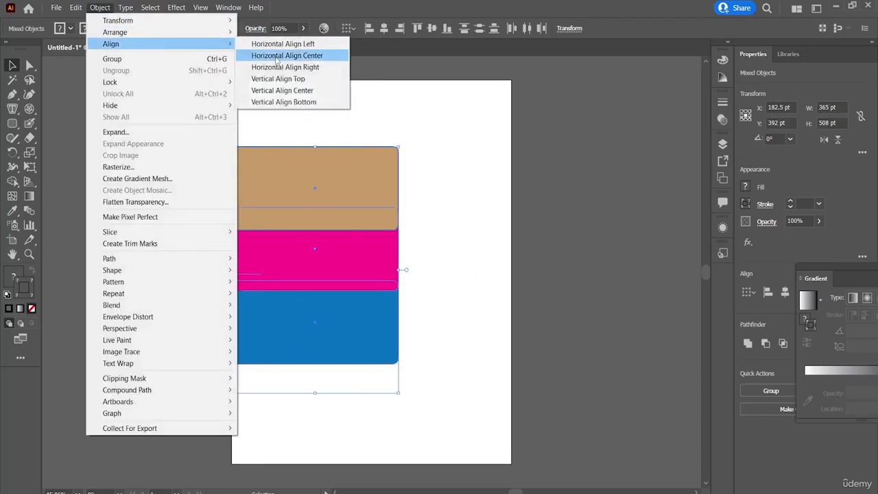
left_click(276, 58)
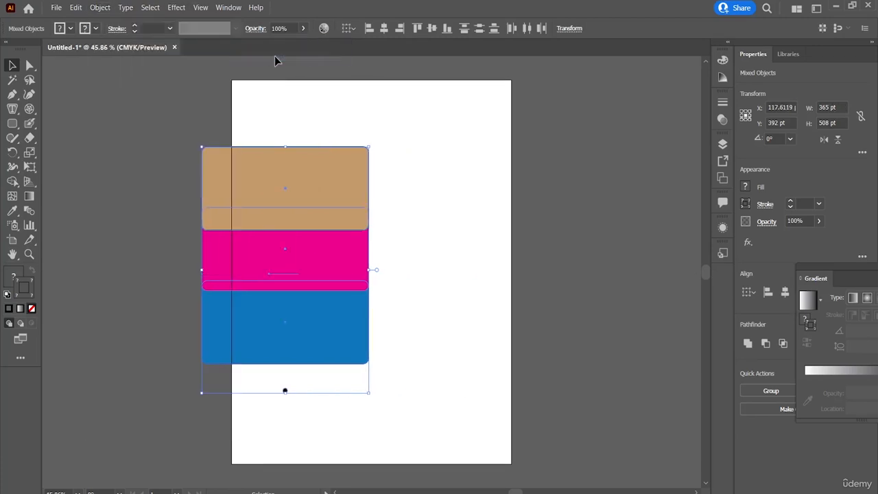
Apply Vertical Align Top to the selected rectangles, text and small dot.
left_click(125, 8)
mouse_move(101, 8)
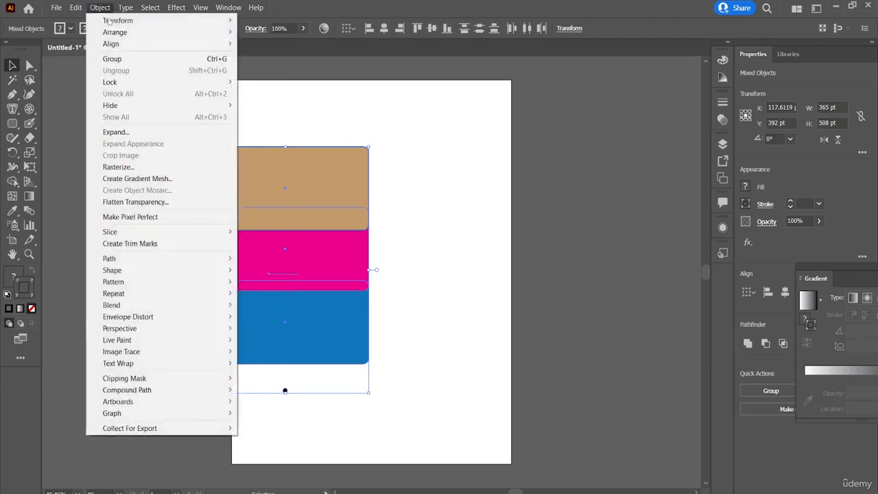
mouse_move(180, 46)
left_click(280, 78)
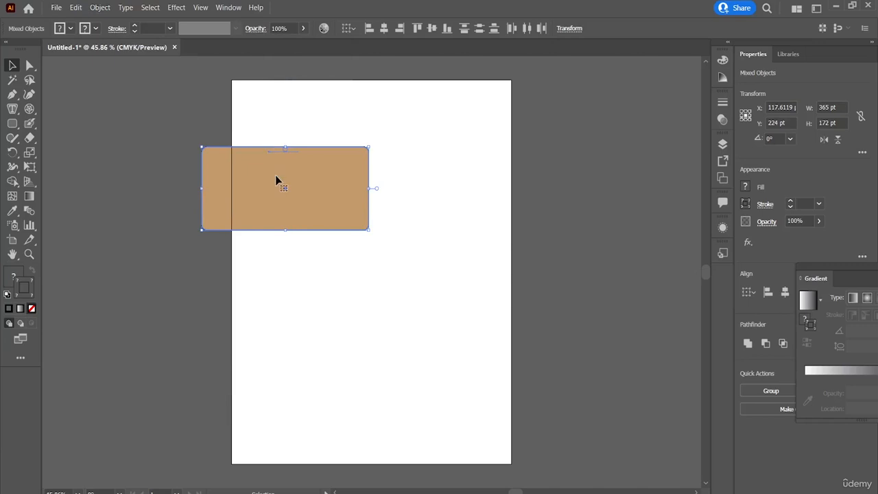
Apply Vertical Align Bottom to the selection, move it onto the artboard and pull the stacked rectangles apart.
left_click(110, 10)
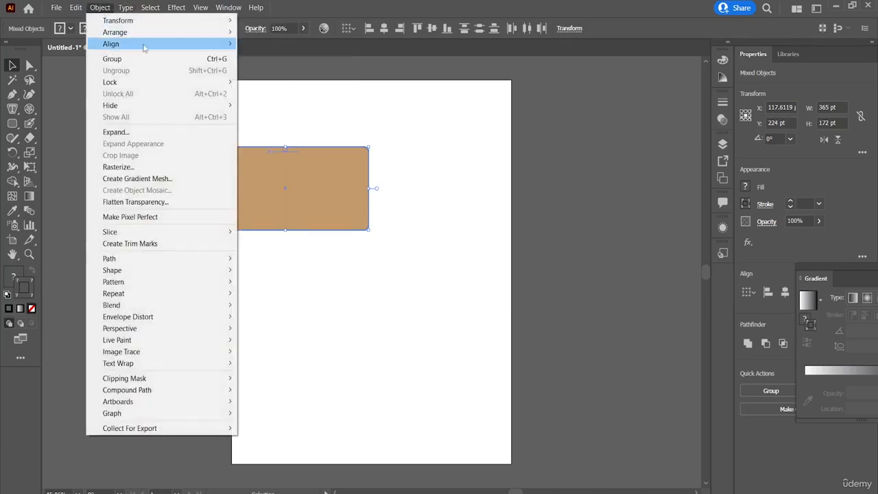
mouse_move(191, 47)
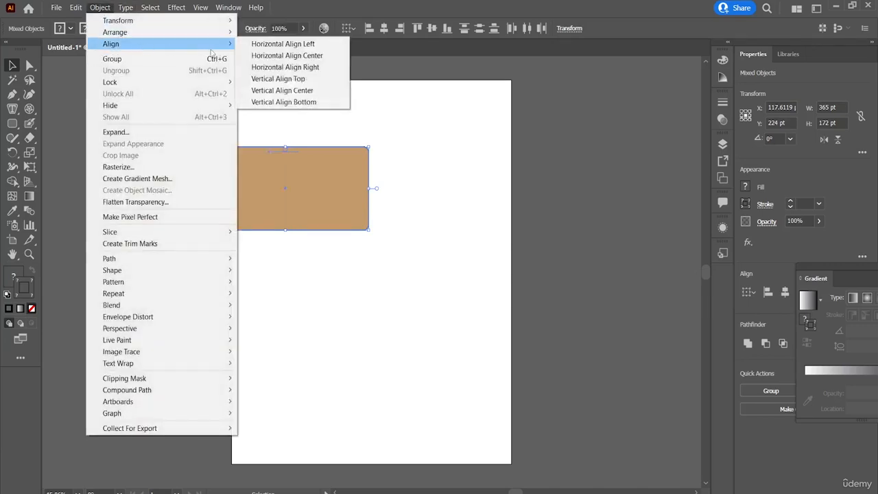
left_click(309, 101)
left_click_drag(324, 185, 408, 219)
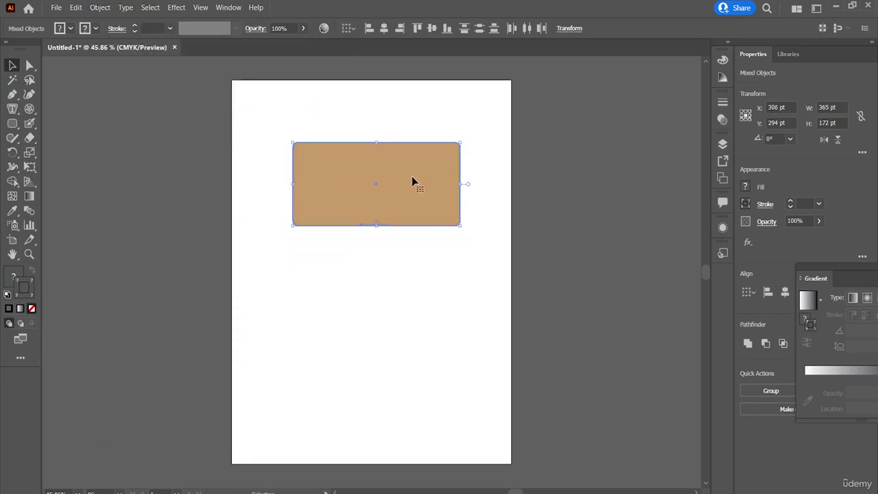
left_click(449, 308)
left_click_drag(414, 176, 533, 264)
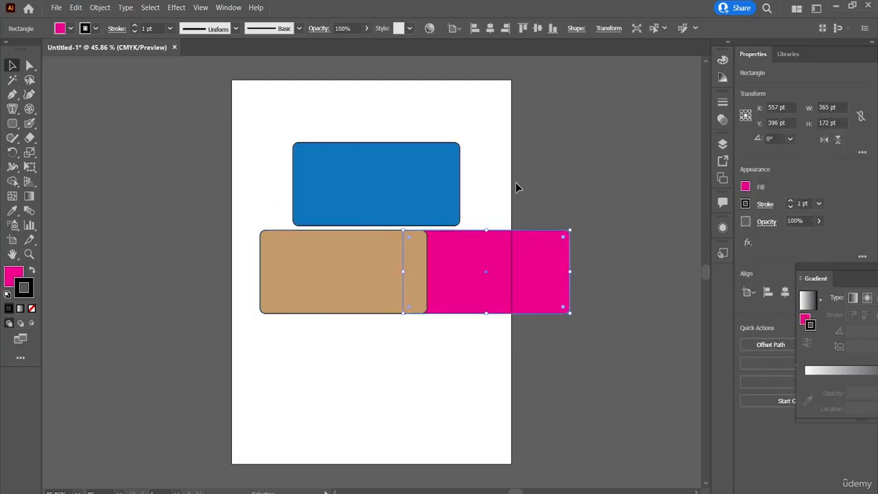
Undo the rectangle moves and both vertical alignments, and clear the selection.
key("ctrl+z")
key("ctrl+z")
key("ctrl+z")
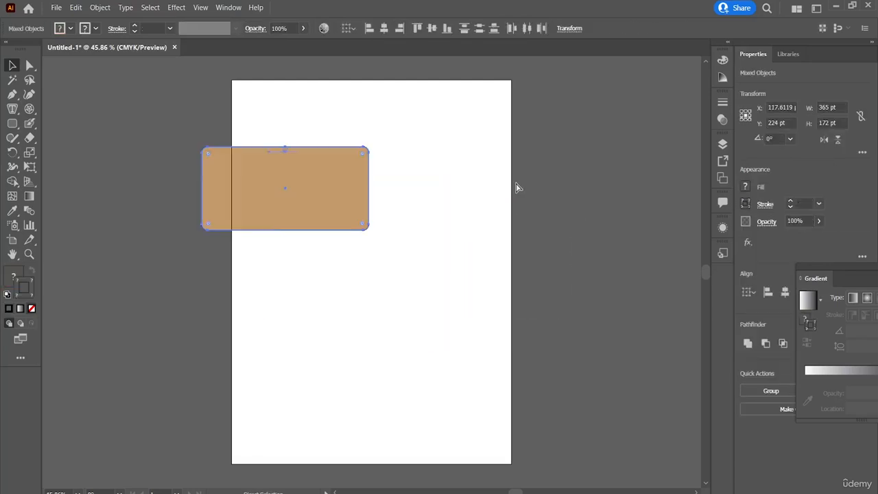
key("ctrl+z")
left_click(446, 187)
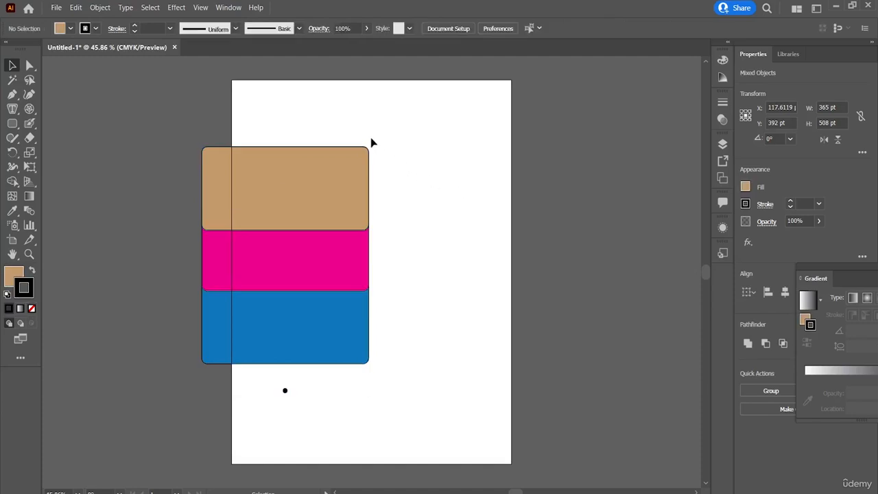
Select the three rectangles without the dot and move them together to the middle of the artboard.
left_click_drag(359, 122, 288, 401)
left_click_drag(298, 188, 391, 214)
left_click(545, 255)
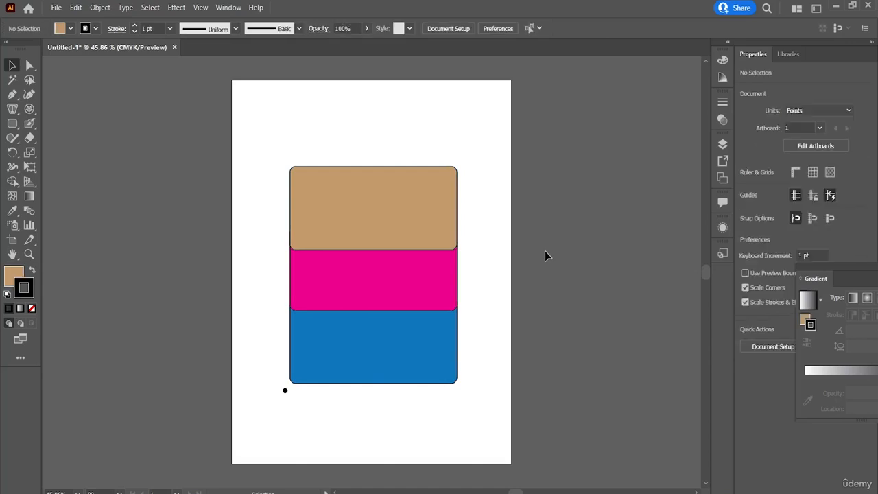
left_click(126, 8)
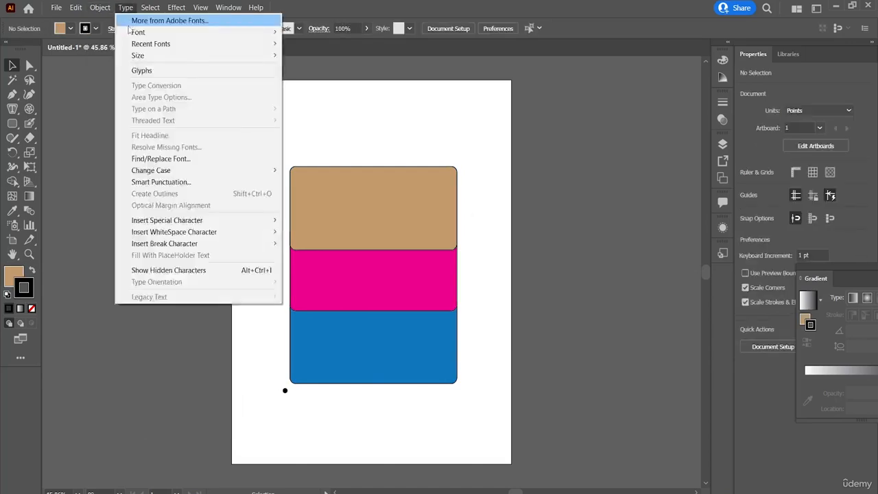
left_click(367, 177)
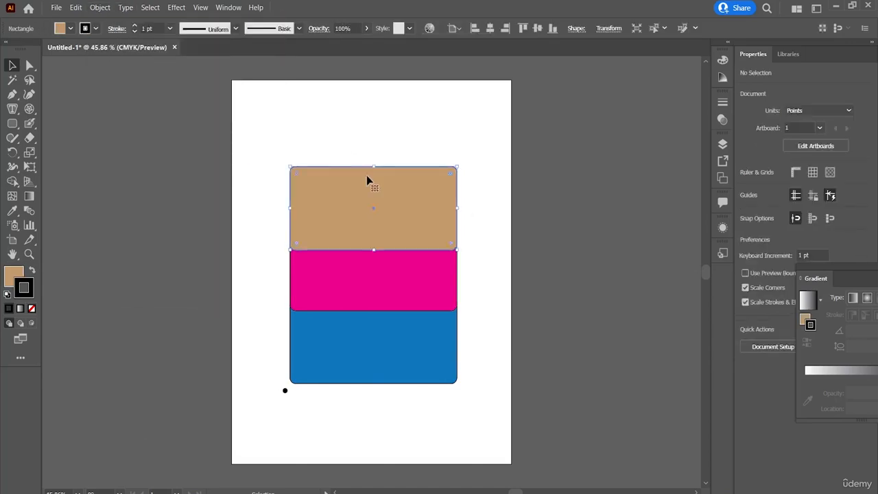
left_click(112, 8)
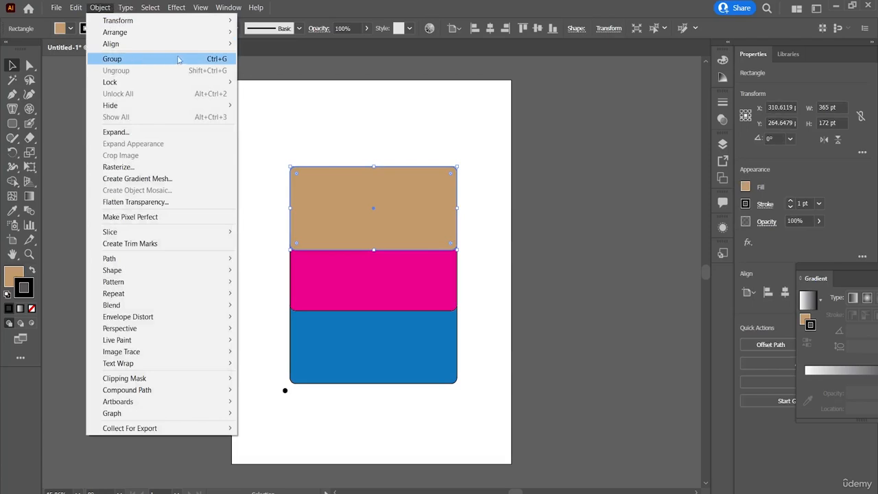
left_click(369, 142)
Group the three rectangles with the text and move the group to the artboard's centre.
left_click_drag(368, 139, 359, 420)
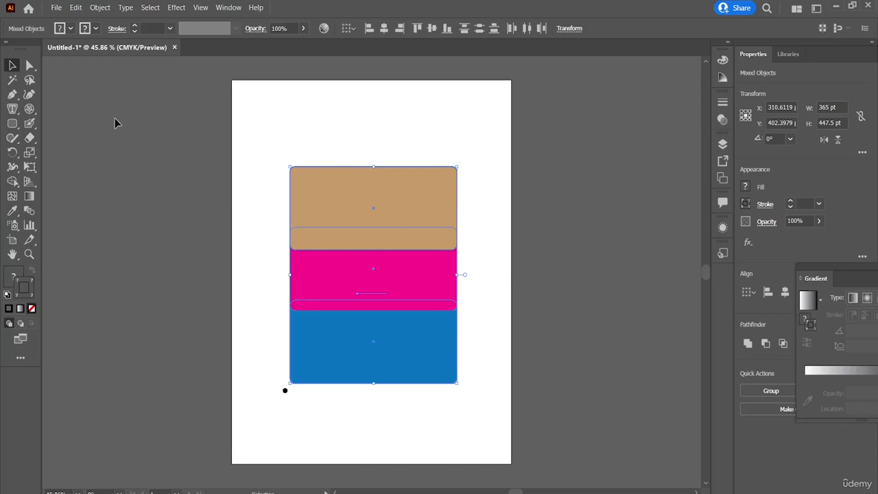
left_click(98, 8)
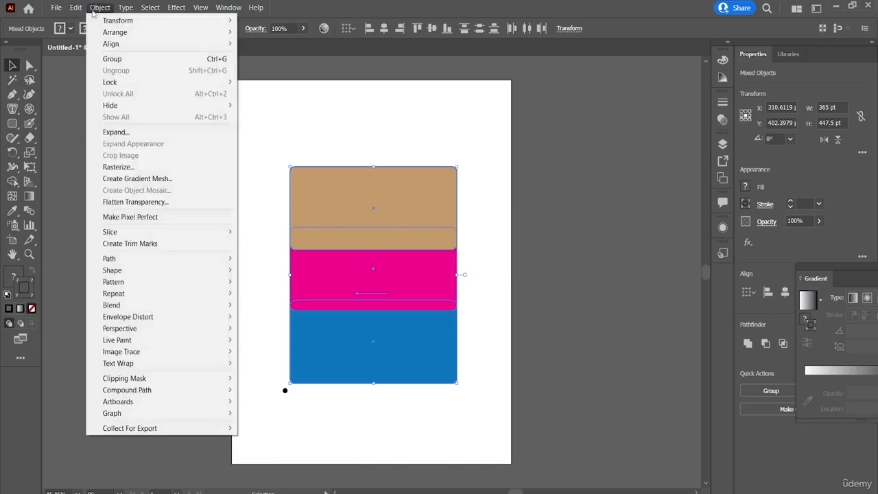
left_click(147, 59)
left_click(480, 203)
left_click_drag(402, 204, 384, 192)
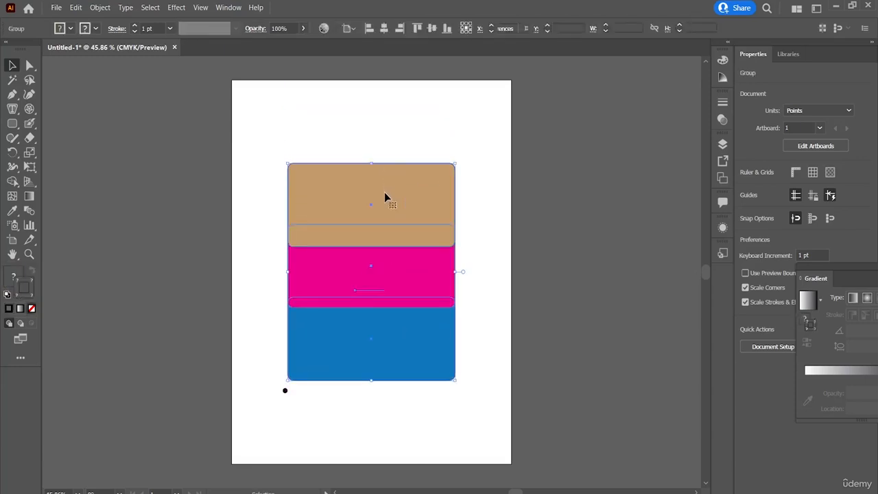
left_click(296, 141)
left_click(95, 11)
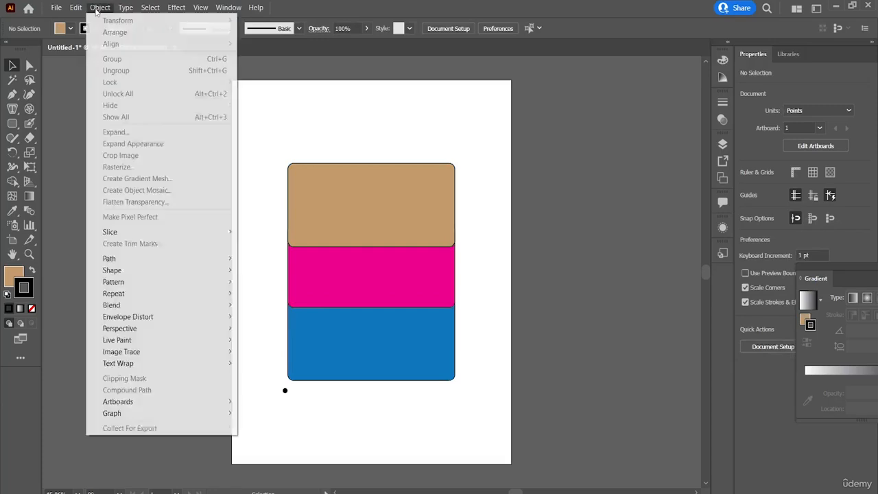
left_click(361, 253)
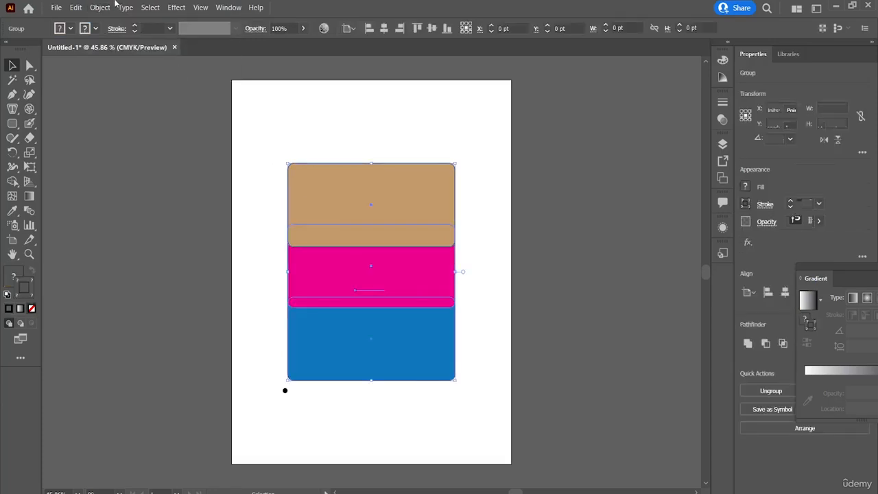
left_click(500, 203)
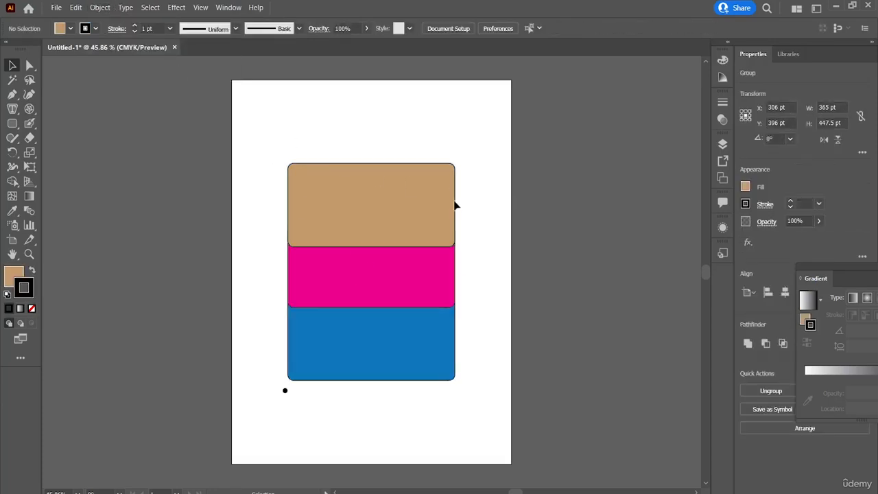
Isolate the group and move its tan rectangle left to an X position of about 243 pt.
left_click(407, 219)
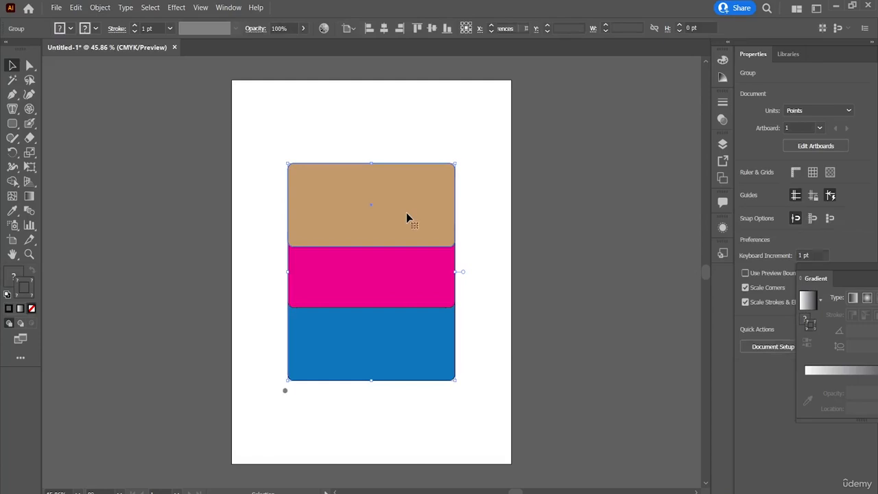
double_click(406, 212)
left_click_drag(407, 209, 377, 211)
left_click(274, 108)
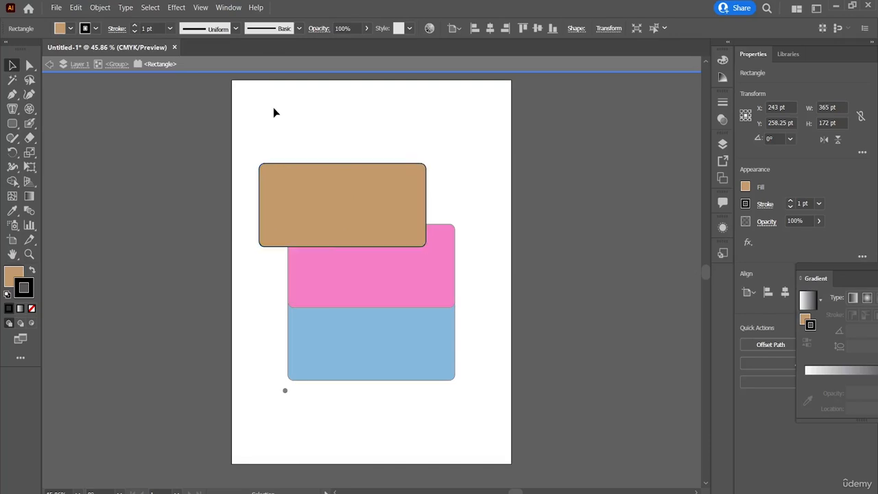
left_click(50, 65)
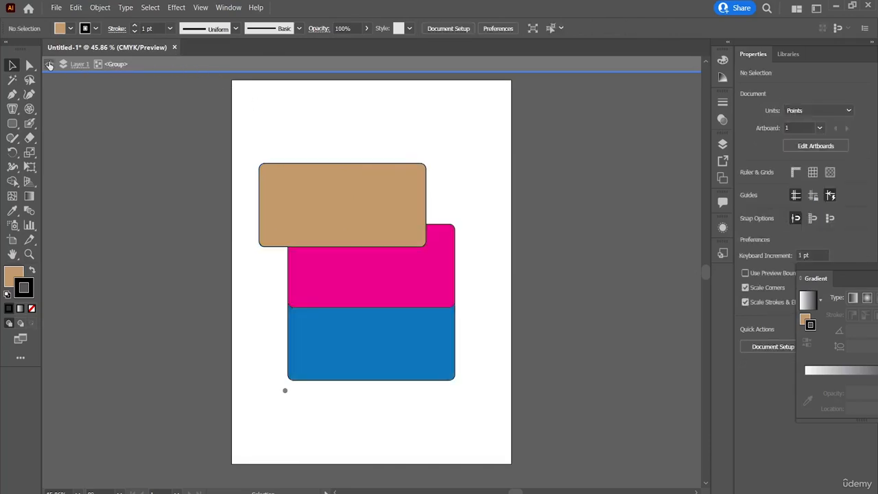
Move the tan rectangle back in line above the magenta and blue ones and exit isolation mode.
left_click_drag(381, 169, 432, 194)
left_click(54, 77)
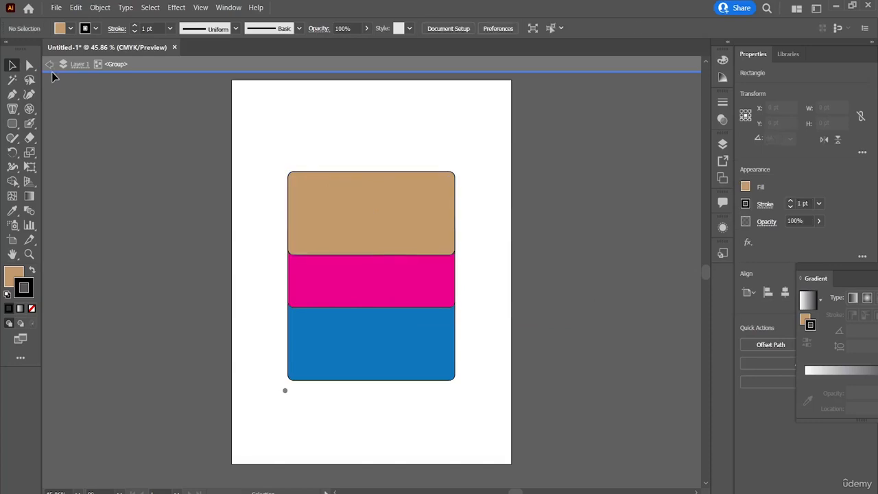
left_click(49, 65)
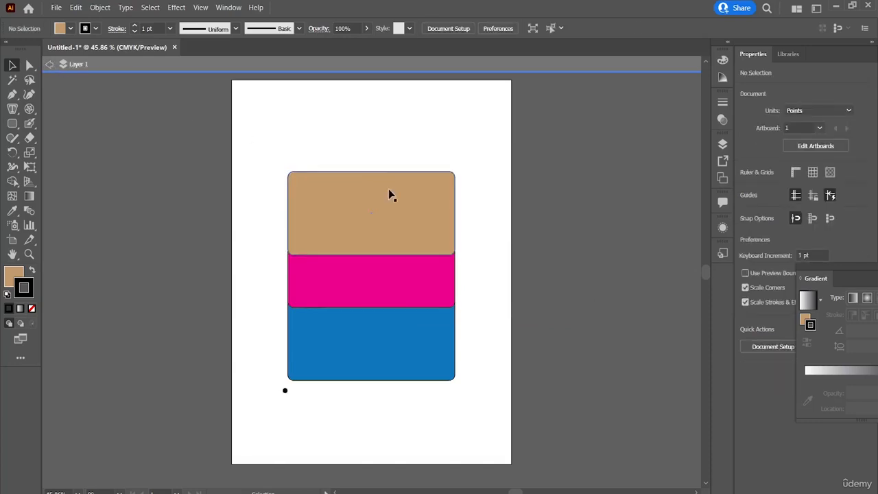
left_click(49, 66)
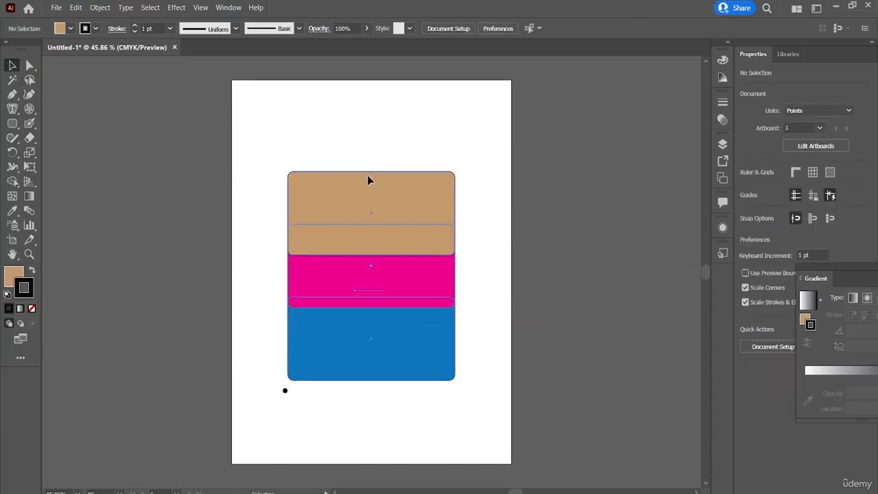
Move the whole group slightly, to about X 313 pt, Y 386 pt.
left_click_drag(368, 179, 360, 196)
left_click(482, 207)
mouse_move(430, 180)
left_mouse_down()
mouse_move(464, 186)
mouse_move(431, 187)
left_mouse_up()
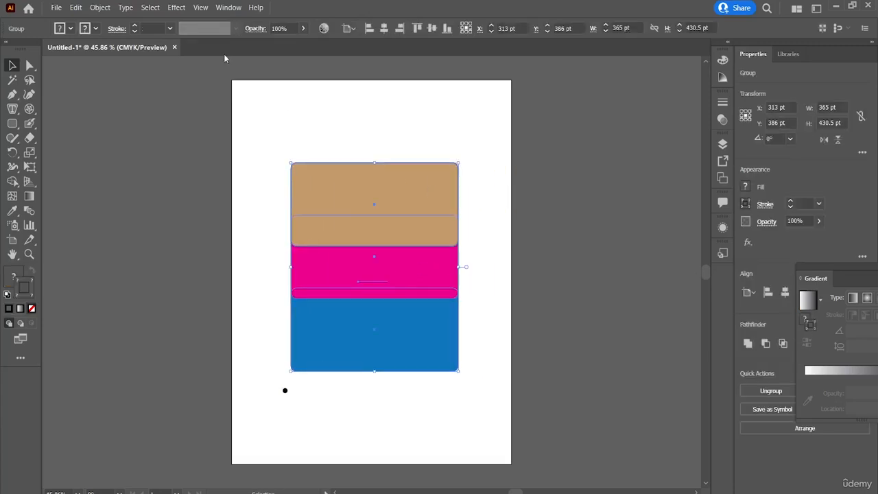
Ungroup the rectangles and move the tan one up slightly, to a Y position of about 250 pt.
left_click(99, 7)
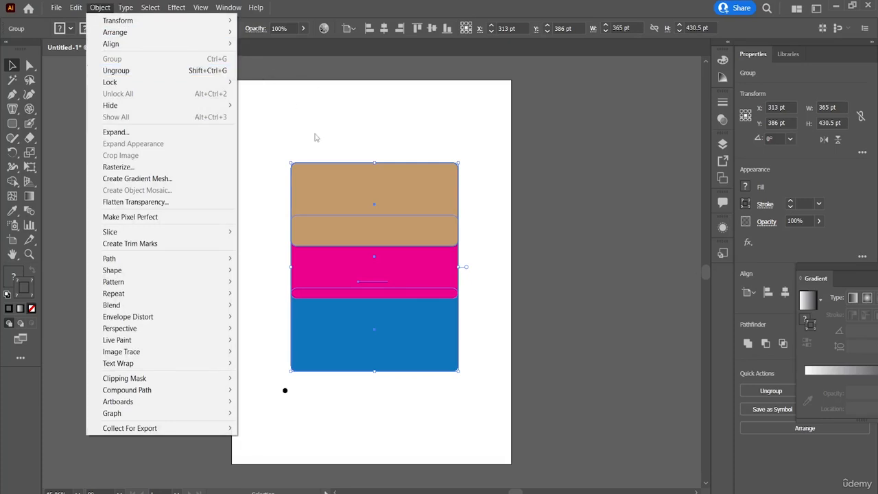
left_click(138, 71)
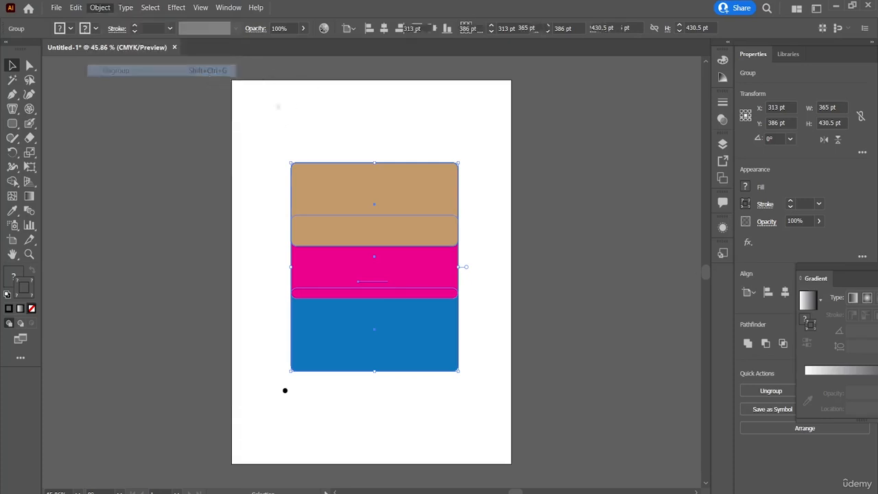
left_click(413, 158)
mouse_move(403, 177)
left_mouse_down()
mouse_move(408, 164)
mouse_move(408, 175)
mouse_move(401, 170)
left_mouse_up()
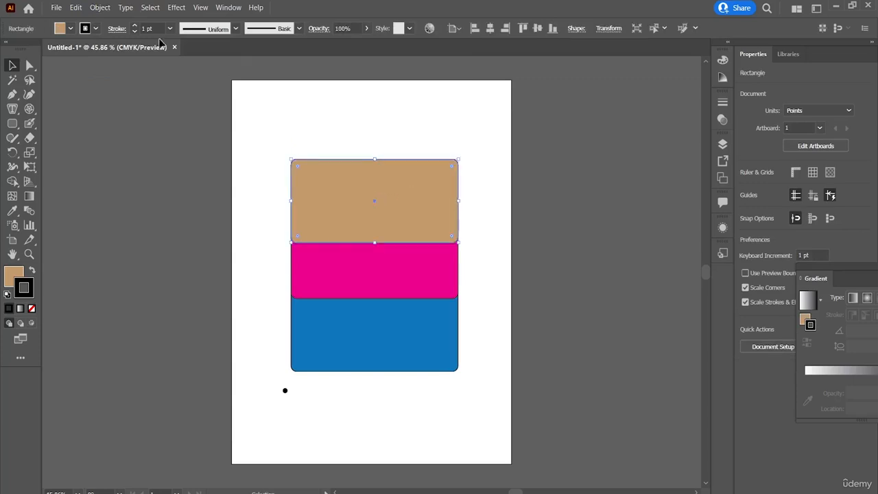
left_click(100, 8)
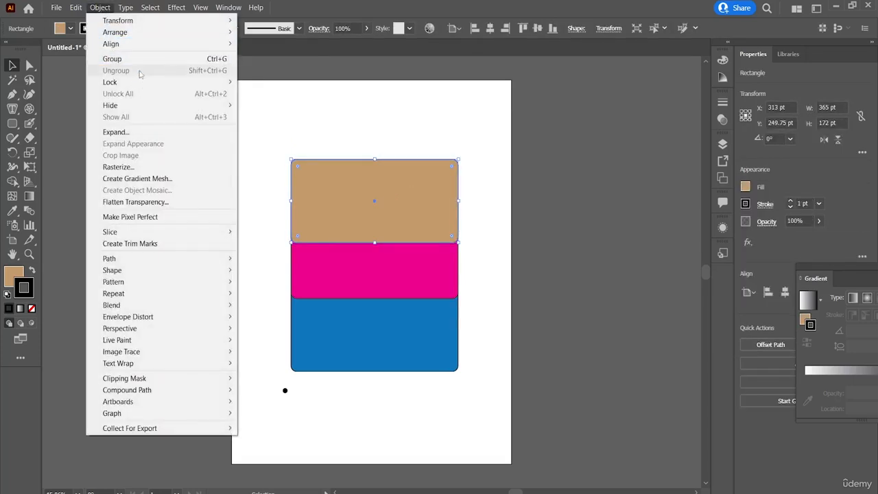
mouse_move(139, 85)
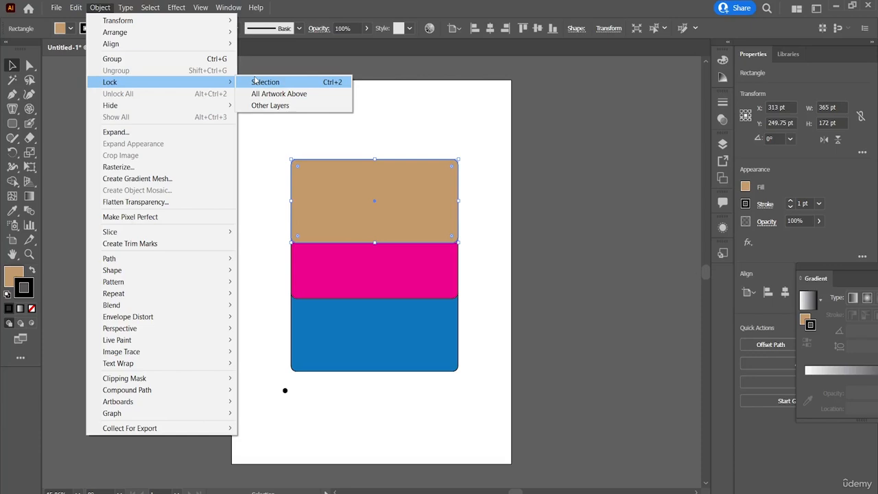
left_click(251, 143)
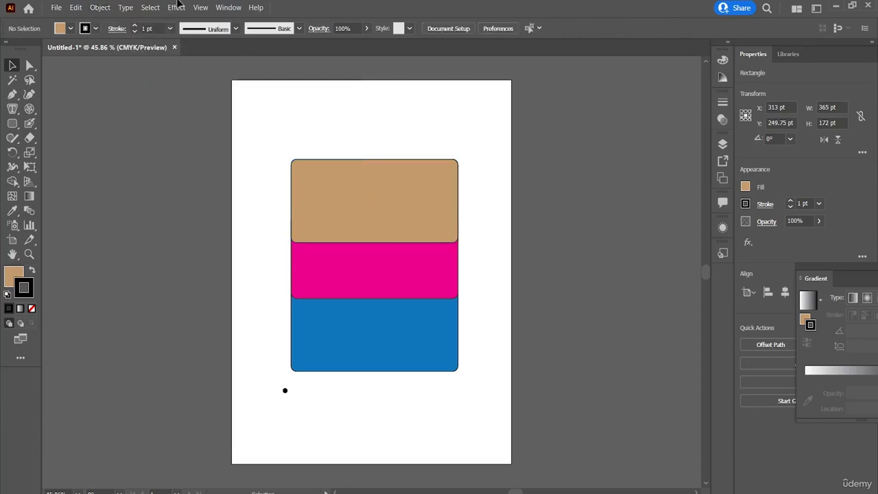
left_click(100, 7)
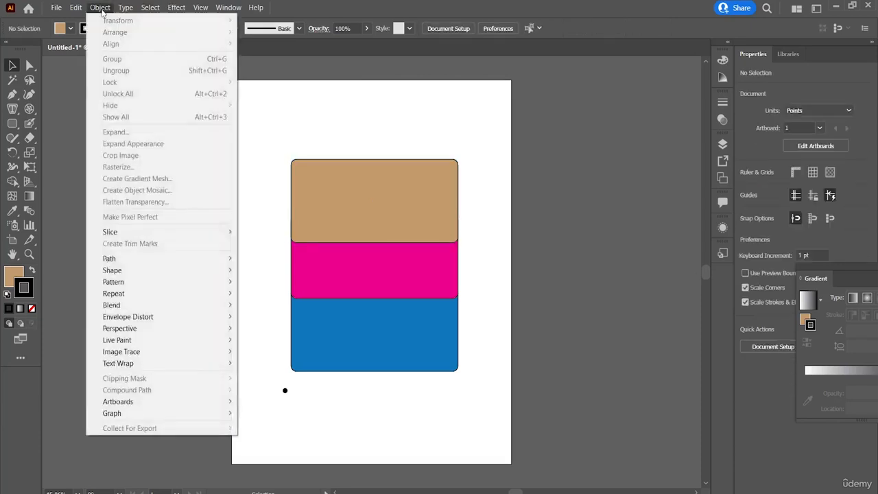
left_click(341, 230)
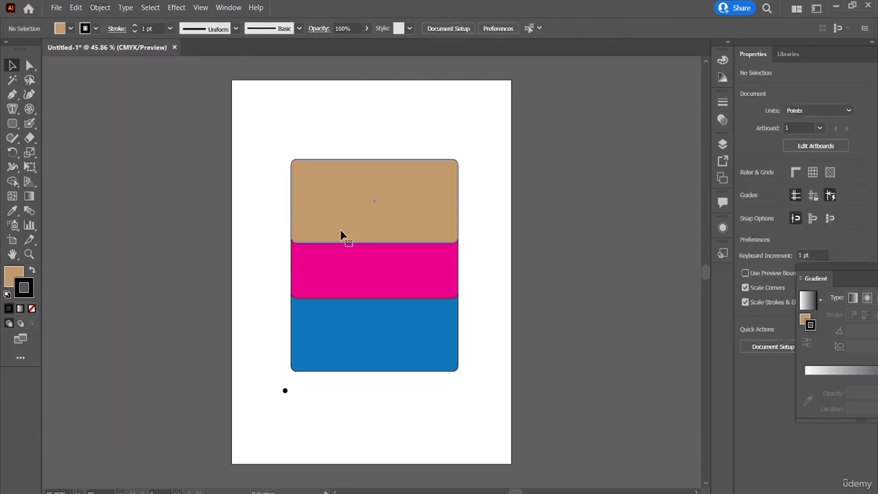
Run Expand on the tan rectangle with both Fill and Stroke unchecked, and deselect it.
left_click(103, 7)
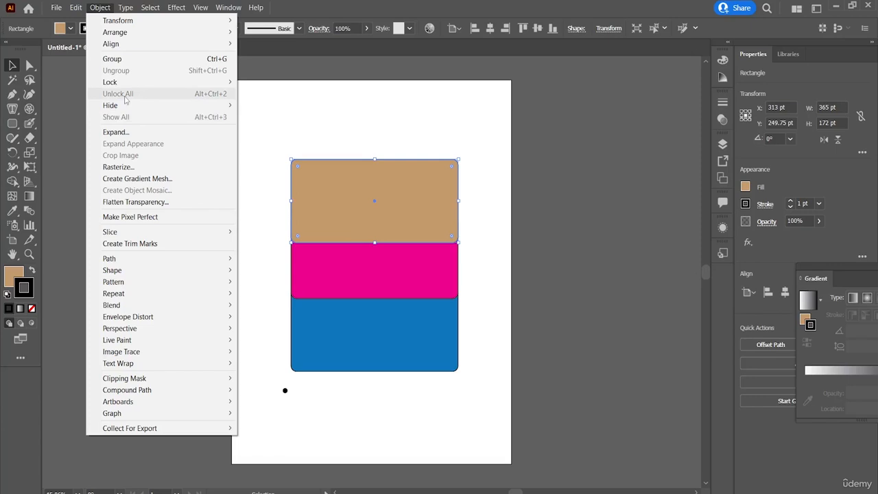
mouse_move(174, 106)
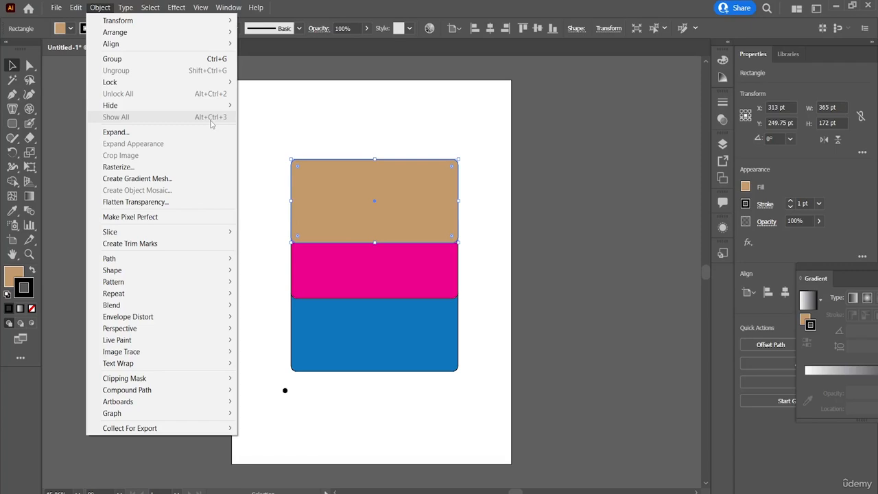
left_click(210, 132)
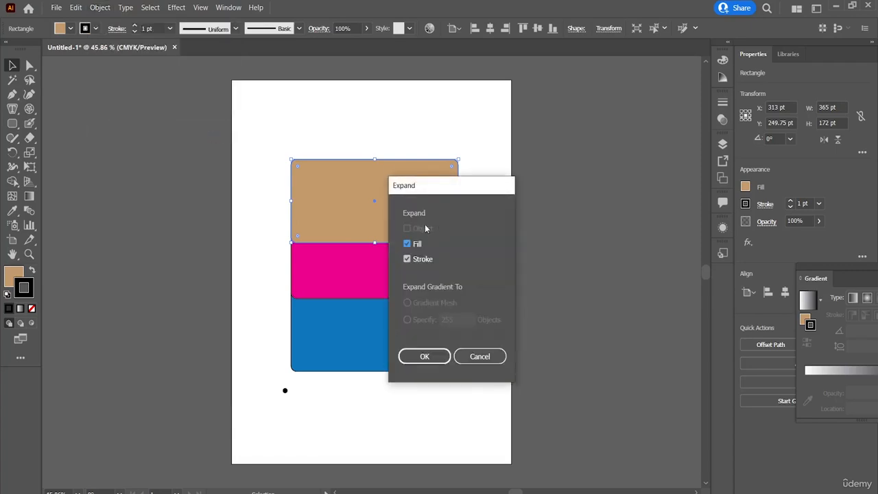
left_click_drag(454, 193, 543, 137)
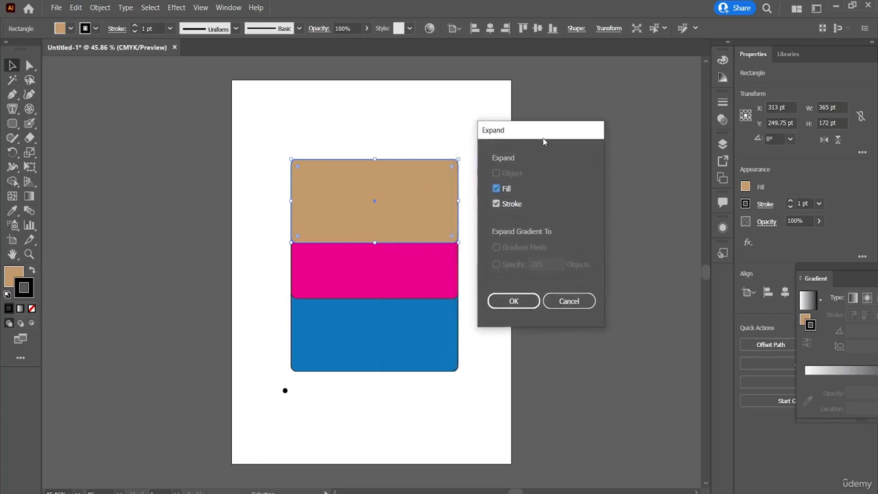
left_click(496, 203)
left_click(519, 304)
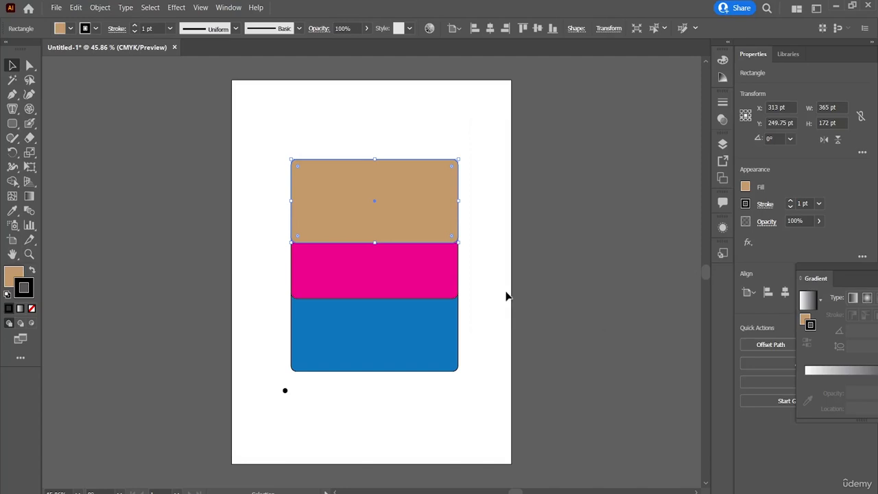
left_click(481, 229)
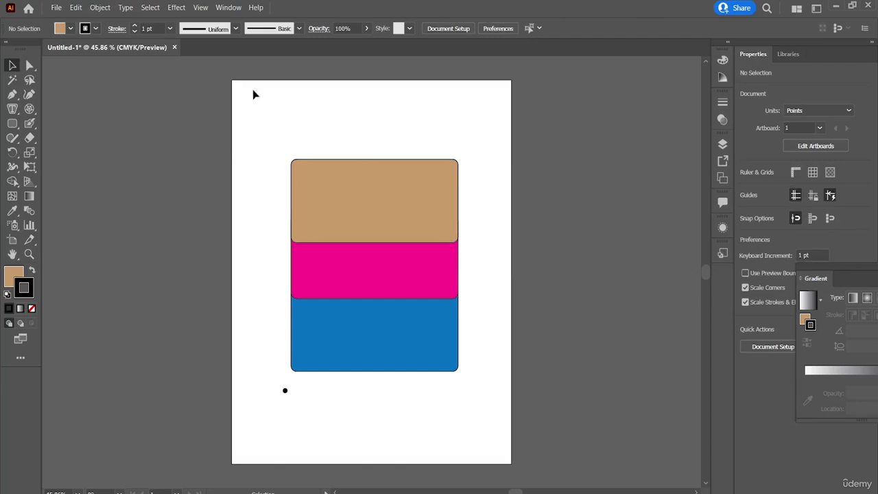
Try to rasterize the tan rectangle.
left_click(101, 10)
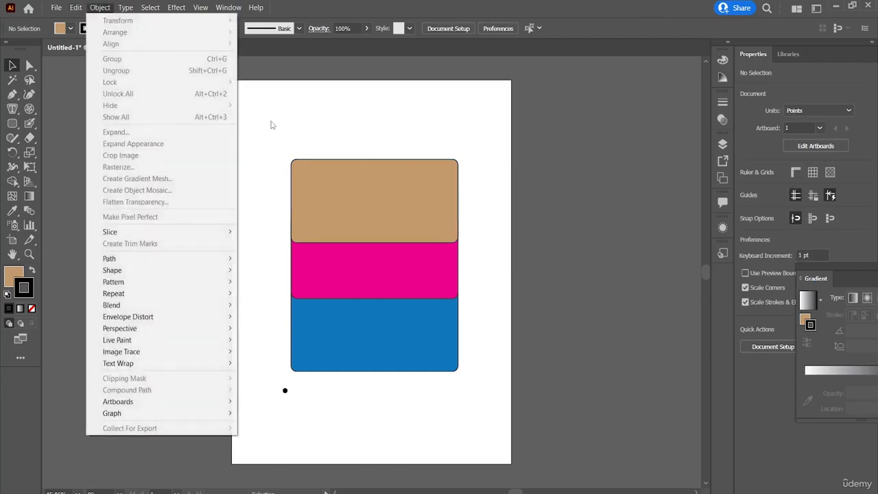
left_click(303, 161)
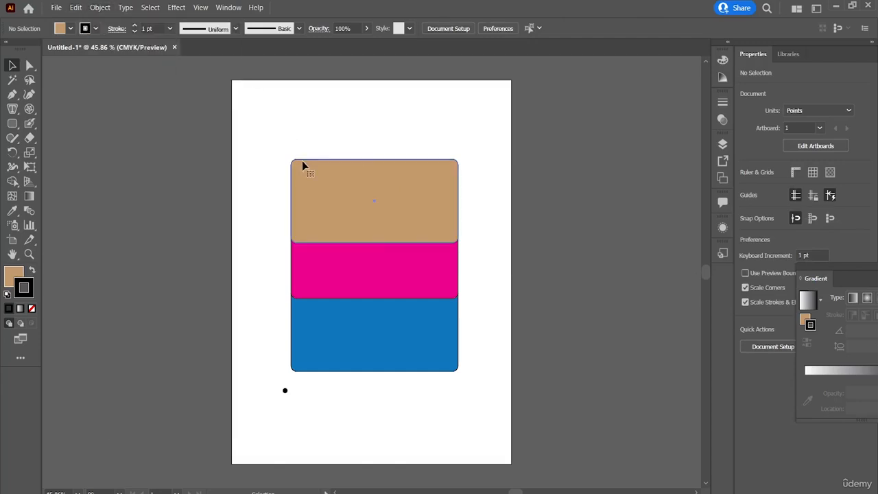
left_click(100, 7)
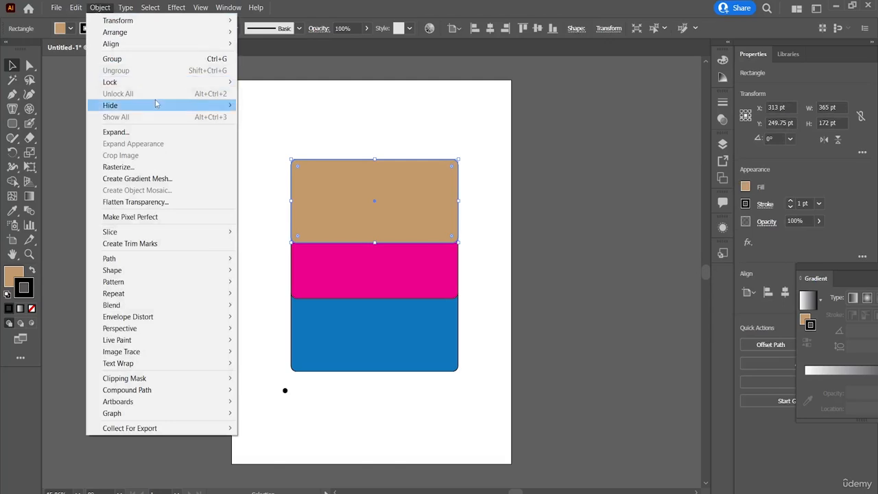
left_click(179, 165)
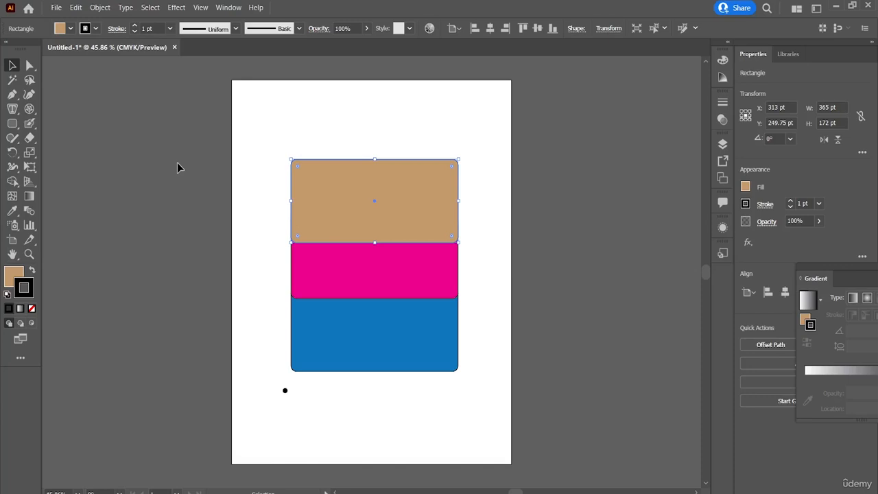
left_click(540, 207)
left_click(371, 180)
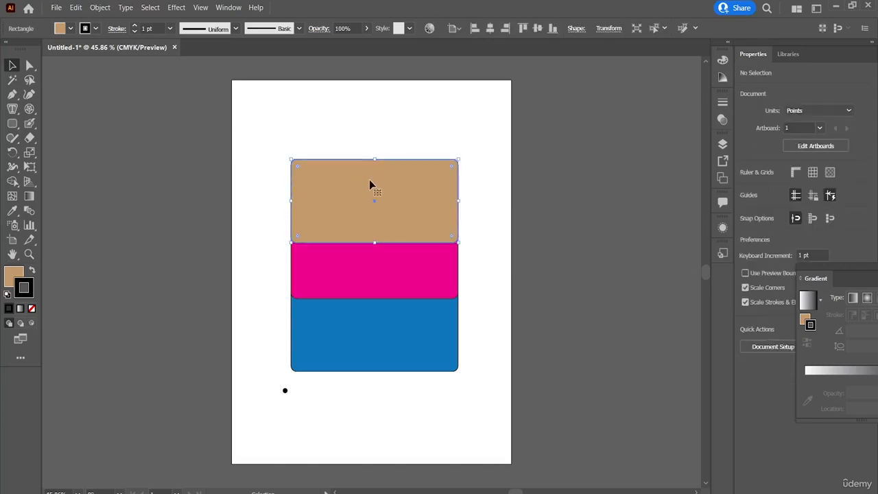
left_click(403, 155)
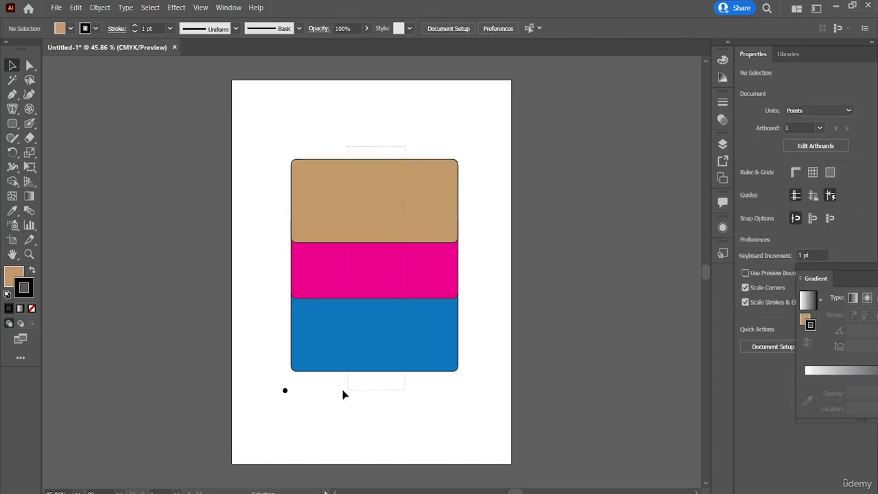
key("ctrl+a")
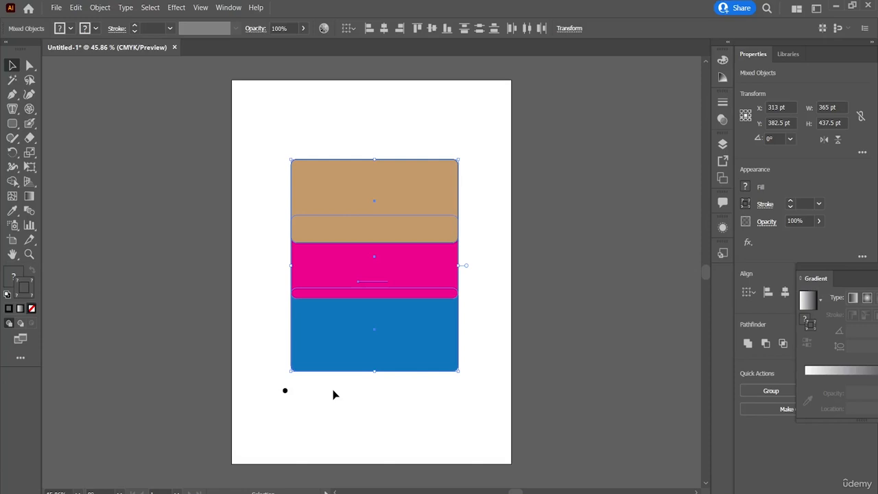
left_click(465, 249)
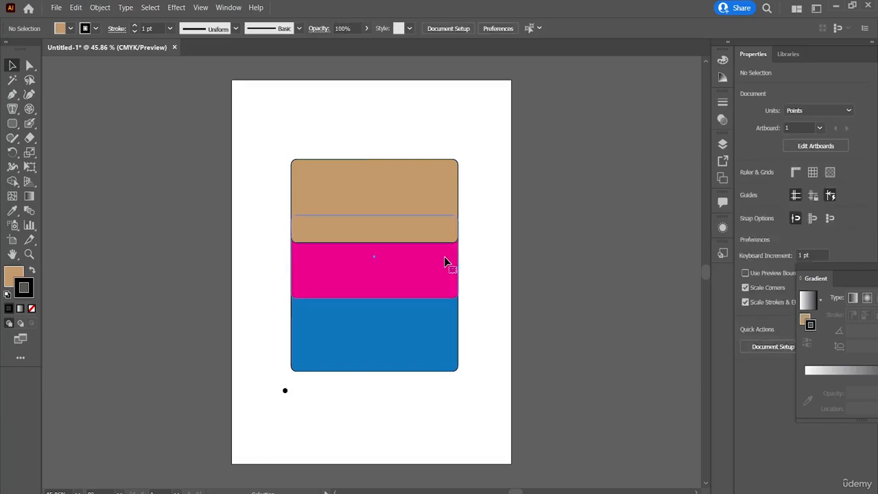
left_click(446, 261)
left_click(412, 197)
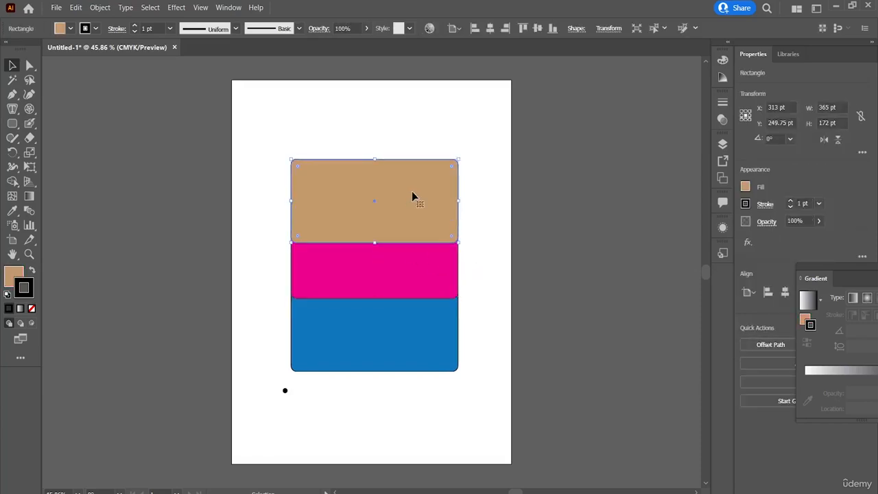
Delete the three stacked rectangles together and undo the deletion.
left_click_drag(442, 148, 379, 449)
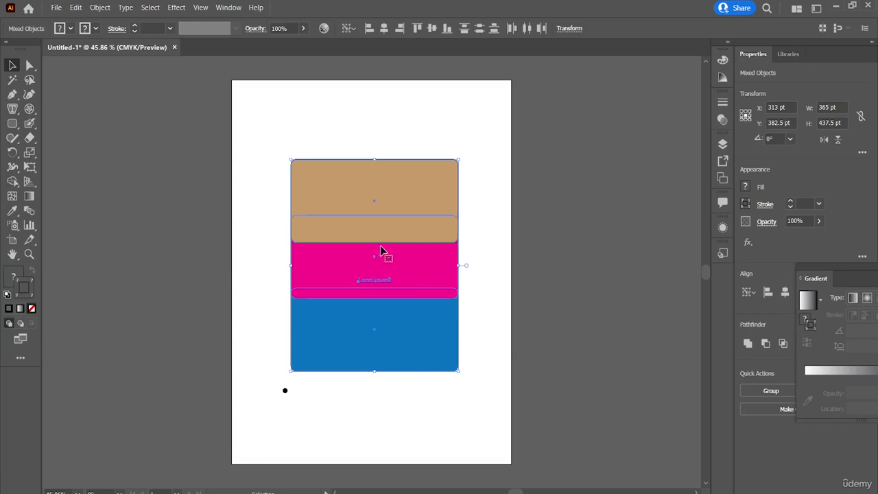
key("Delete")
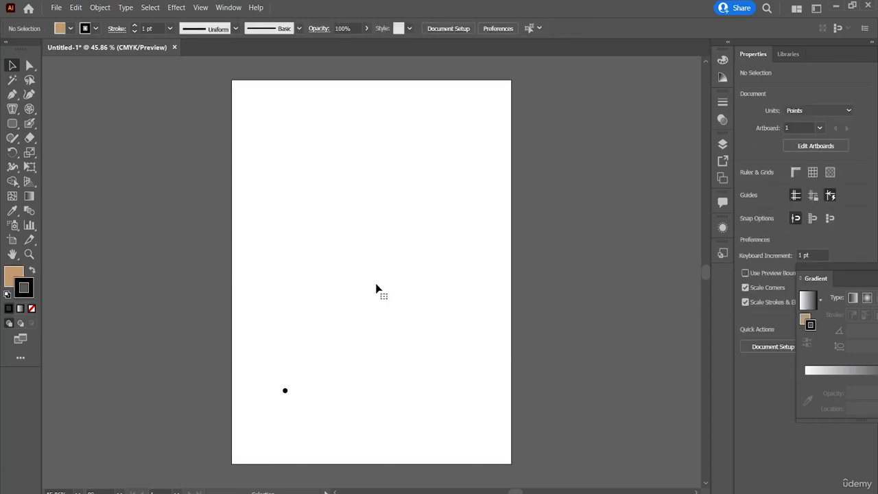
key("ctrl+z")
left_click(502, 286)
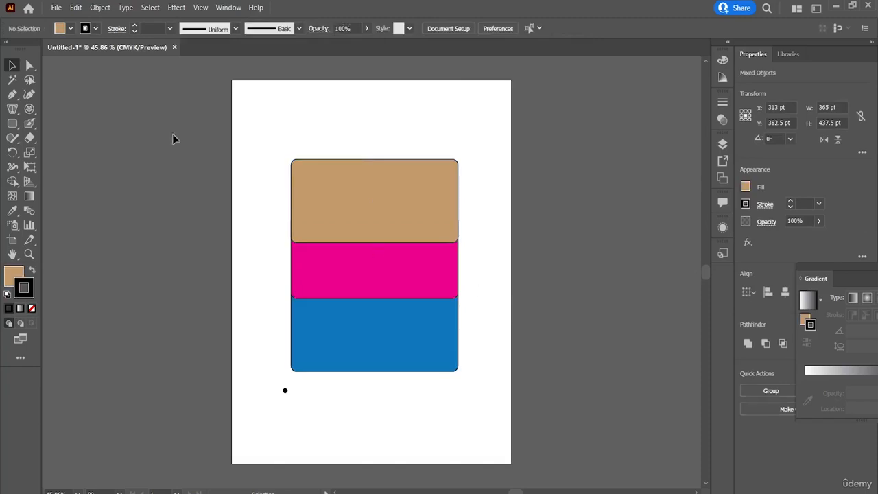
Convert the tan rectangle into a flat gradient mesh with 4 rows and 4 columns, and move it up to a Y position of about 239 pt.
left_click(97, 8)
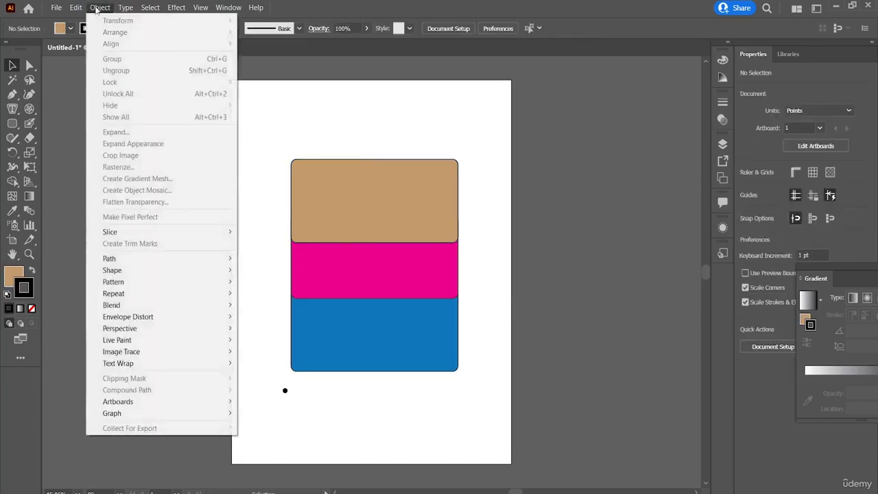
left_click(415, 288)
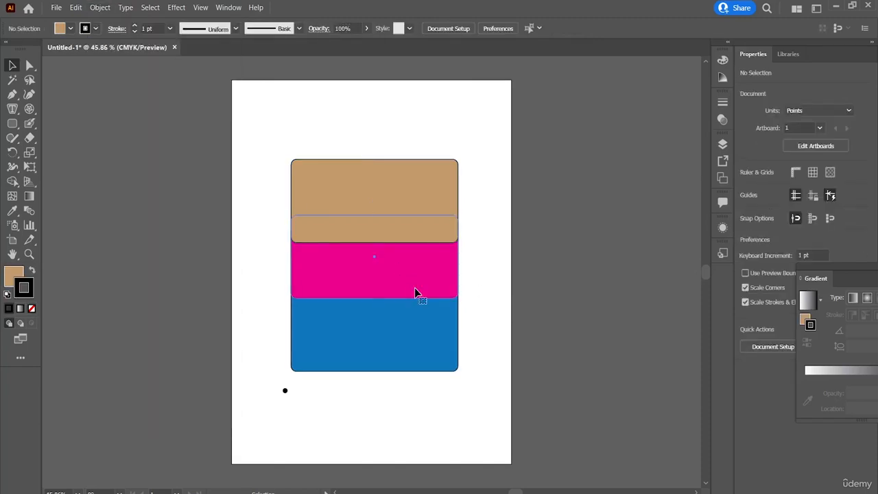
left_click(382, 177)
left_click(100, 7)
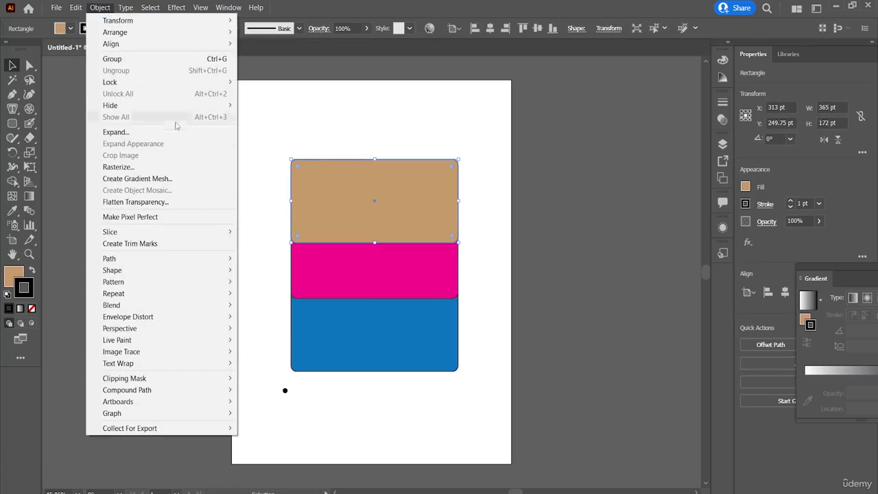
left_click(172, 179)
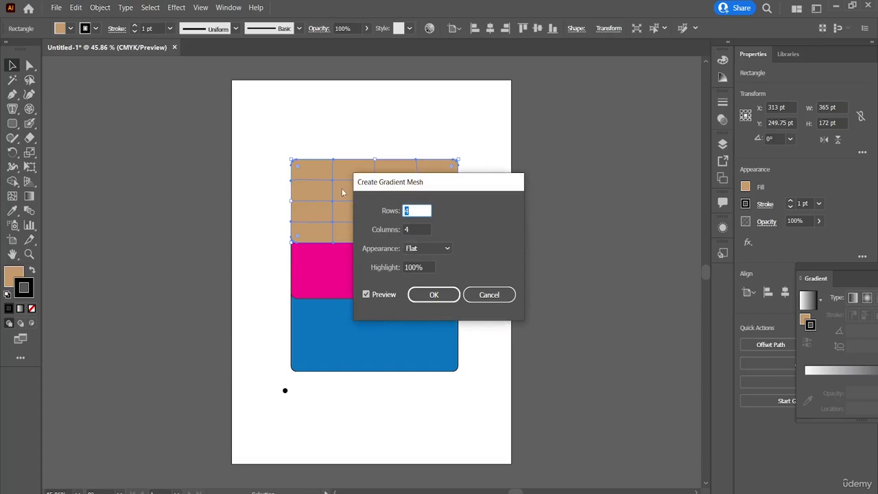
left_click(442, 297)
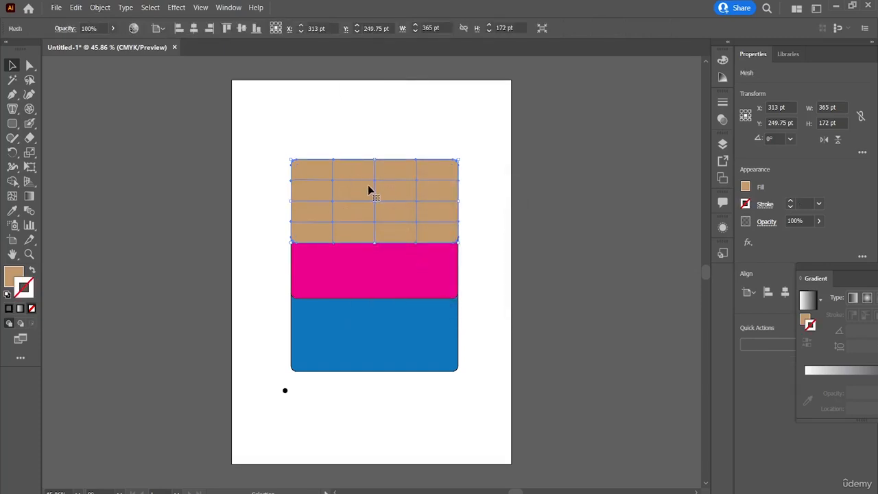
mouse_move(372, 201)
left_mouse_down()
mouse_move(347, 205)
mouse_move(375, 204)
mouse_move(383, 190)
mouse_move(375, 192)
left_mouse_up()
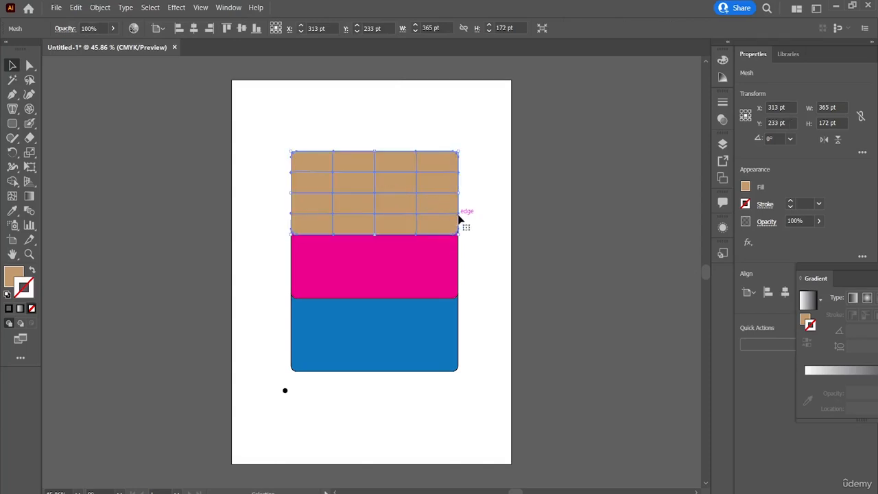
mouse_move(461, 216)
left_mouse_down()
mouse_move(444, 221)
mouse_move(459, 219)
left_mouse_up()
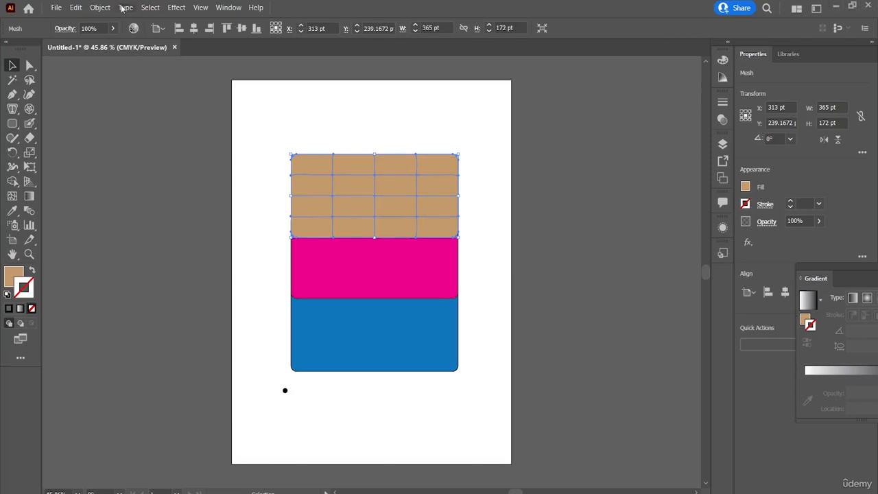
Flatten the transparency of the tan mesh with a Raster/Vector Balance of 50 and Convert All Text to Outlines unchecked, and deselect it.
left_click(100, 7)
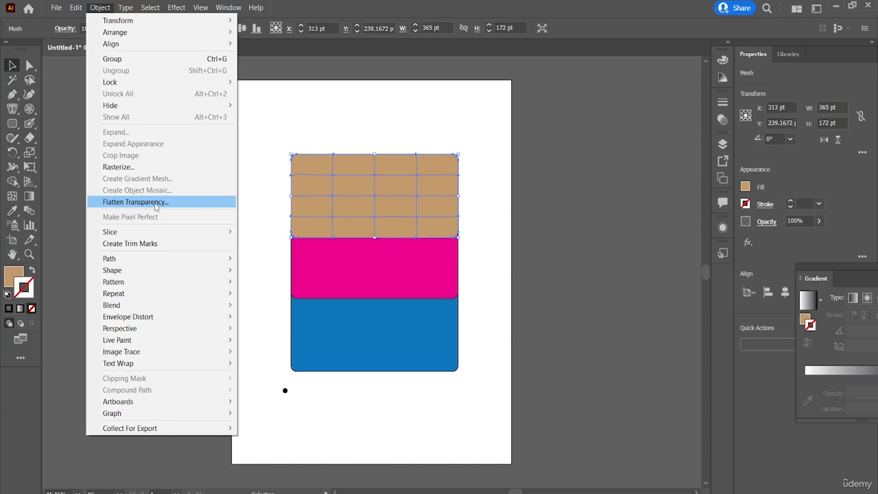
left_click(156, 203)
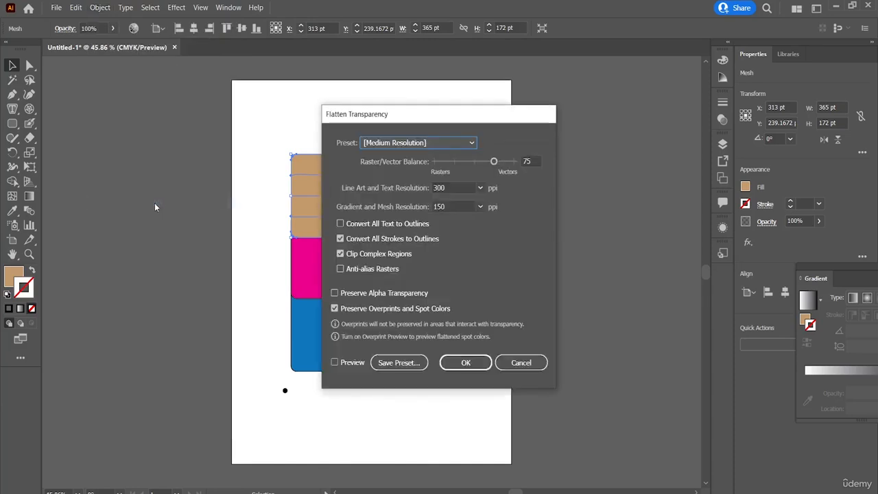
left_click(469, 161)
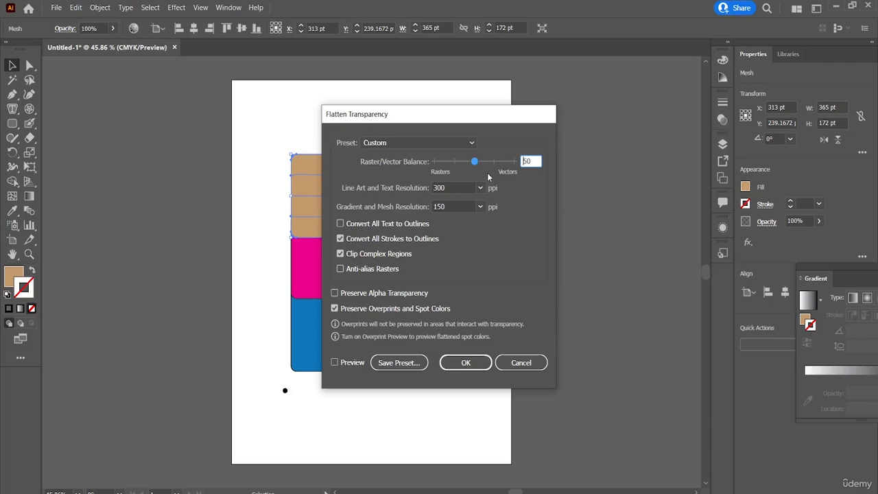
left_click(342, 225)
left_click(342, 224)
left_click(478, 368)
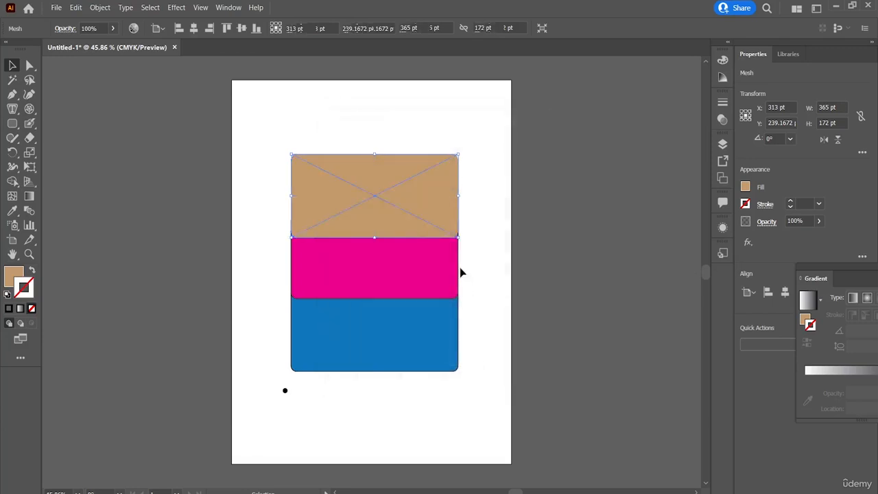
left_click(471, 214)
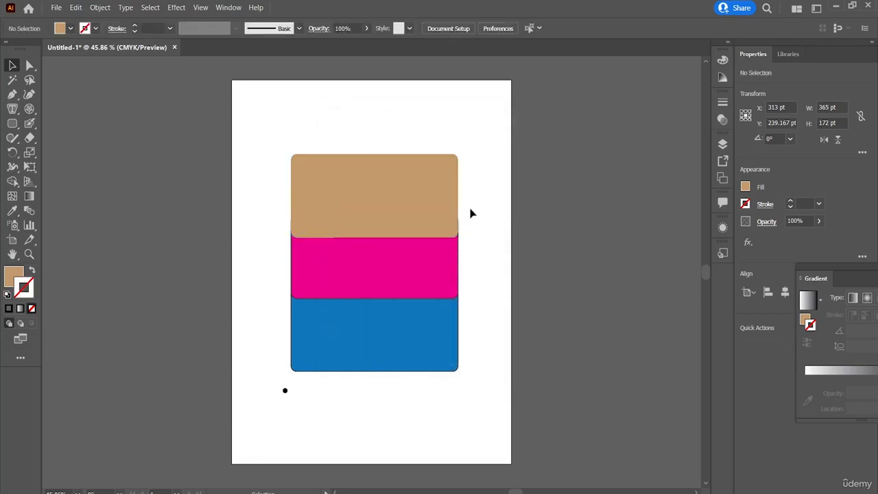
left_click(426, 254)
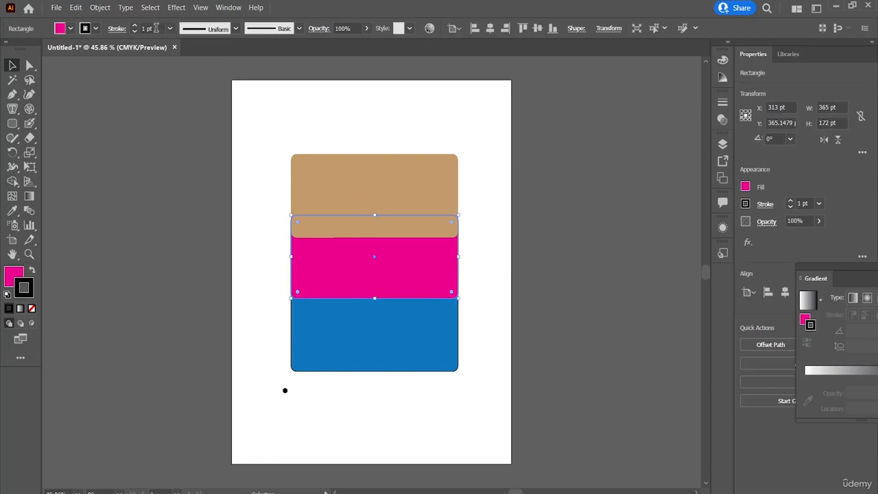
left_click(107, 9)
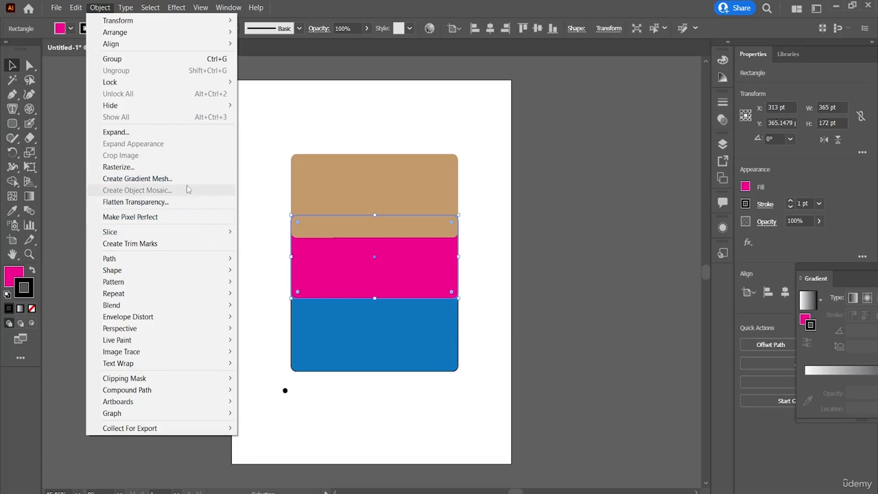
left_click(563, 305)
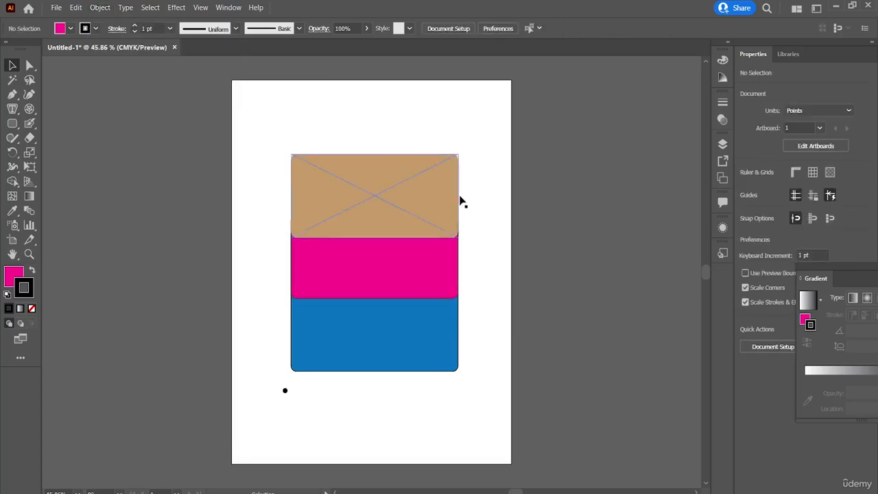
Move the flattened tan rectangle slightly down over the pink one and deselect it.
left_click_drag(417, 189, 440, 185)
left_click(511, 207)
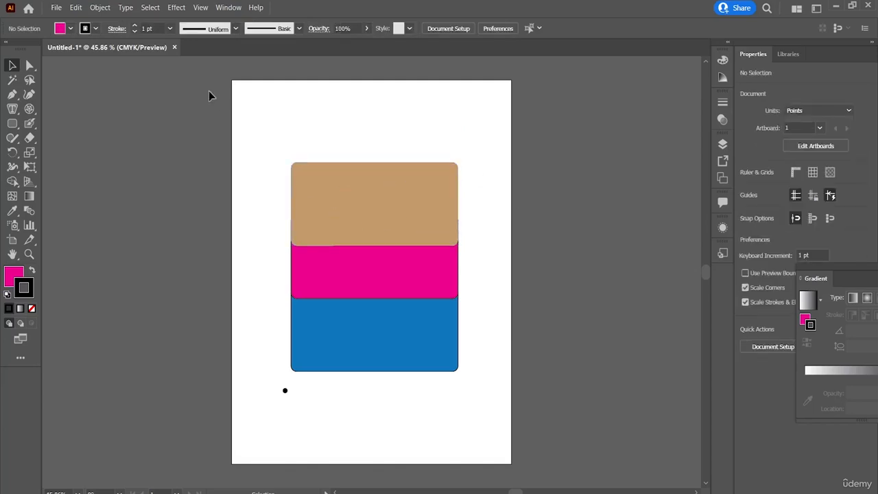
Apply Make Pixel Perfect to the pink rectangle.
left_click(104, 8)
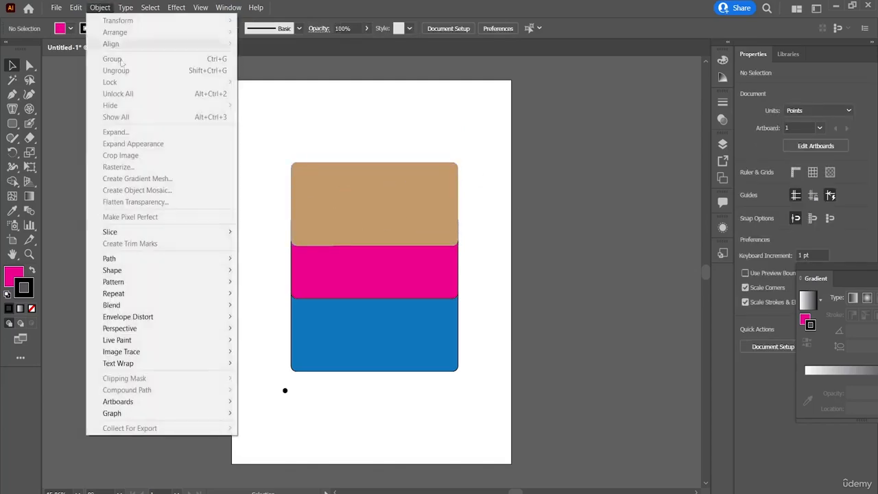
left_click(346, 290)
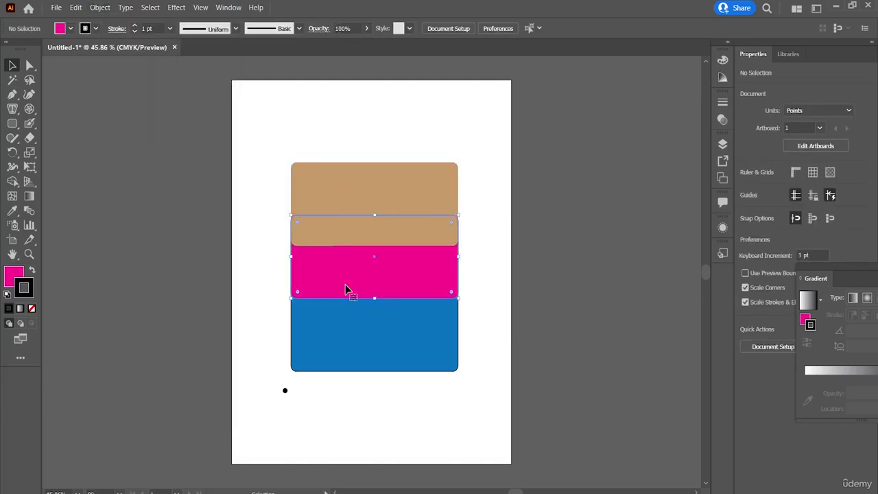
left_click(98, 7)
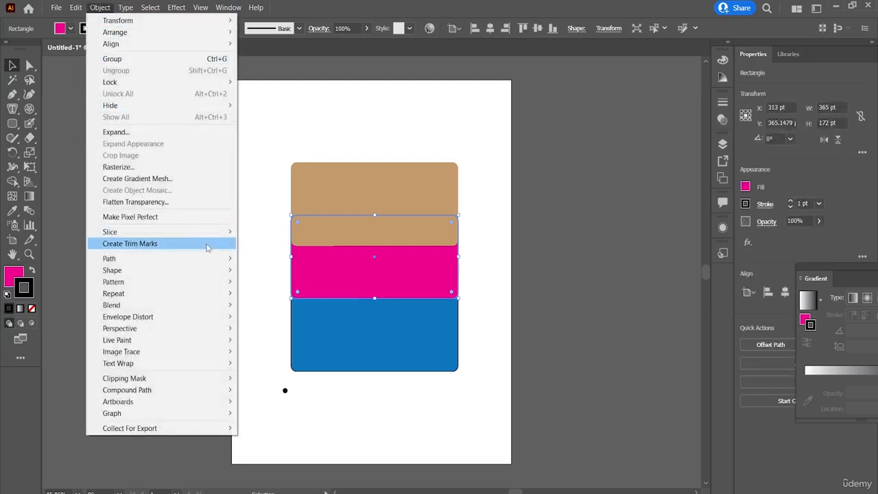
left_click(200, 216)
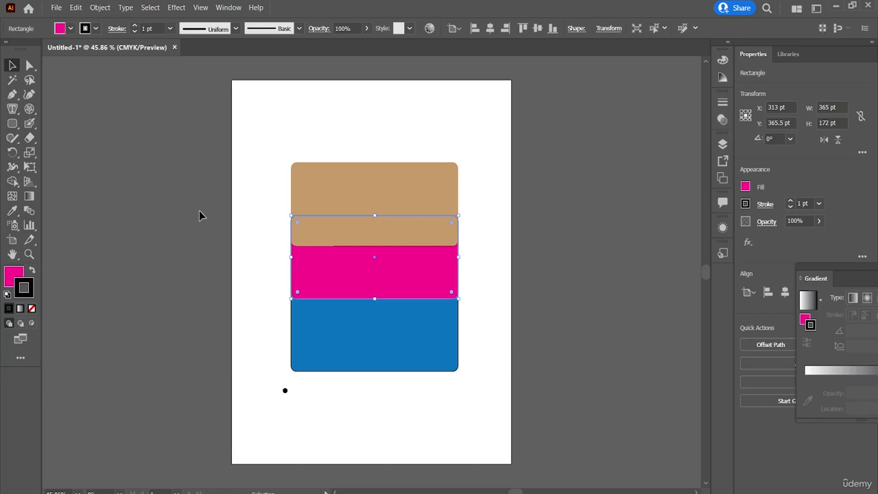
Make a slice from the pink rectangle.
left_click(101, 7)
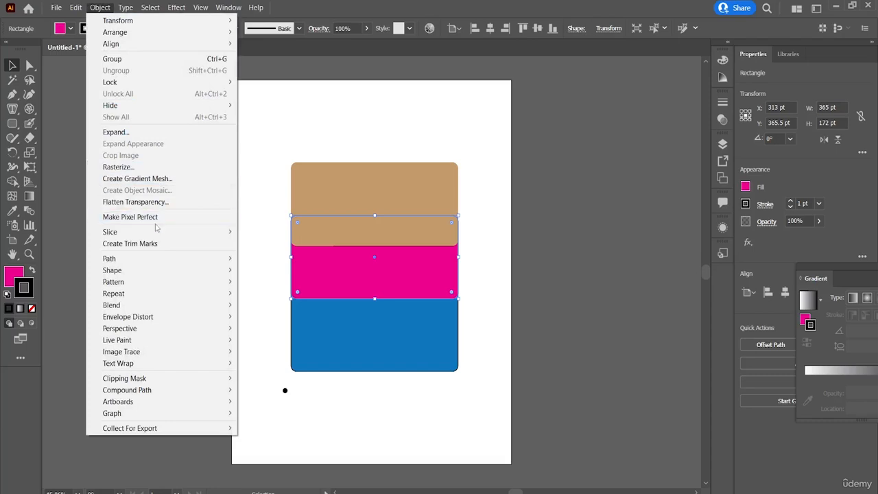
mouse_move(184, 232)
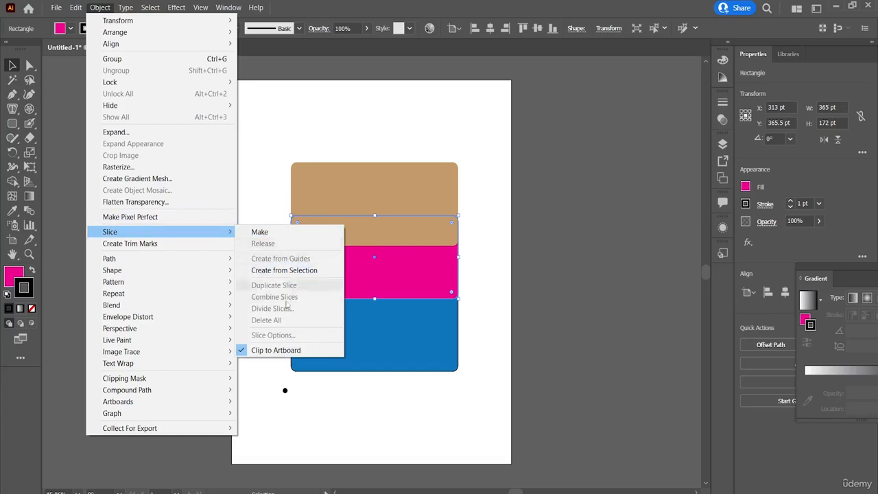
left_click(258, 234)
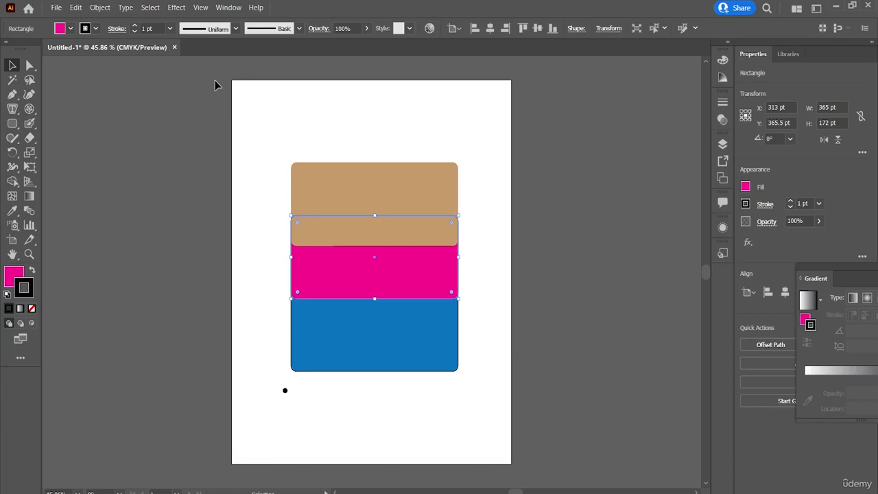
Create trim marks for the pink rectangle and move them up around the tan one, undoing both changes.
left_click(105, 8)
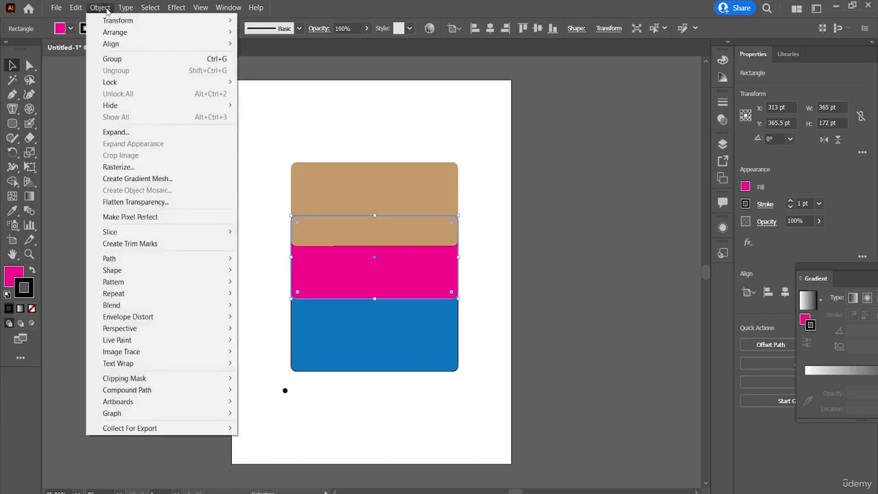
left_click(188, 245)
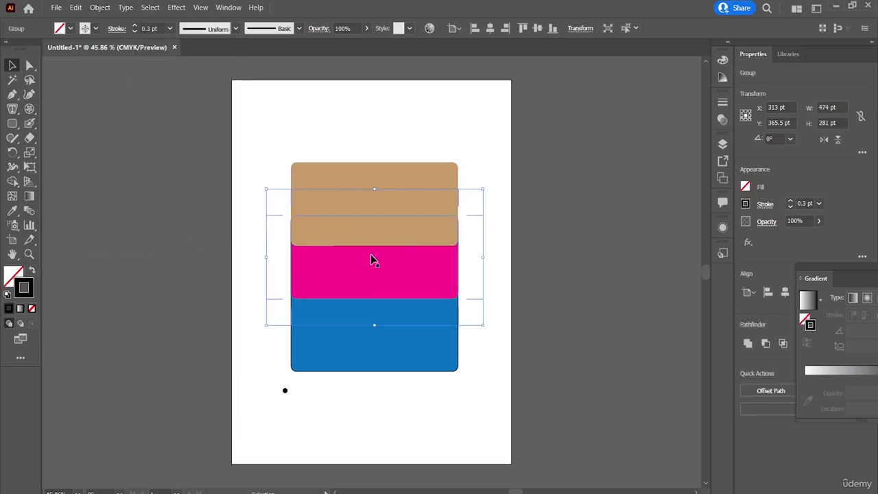
left_click_drag(476, 215, 473, 166)
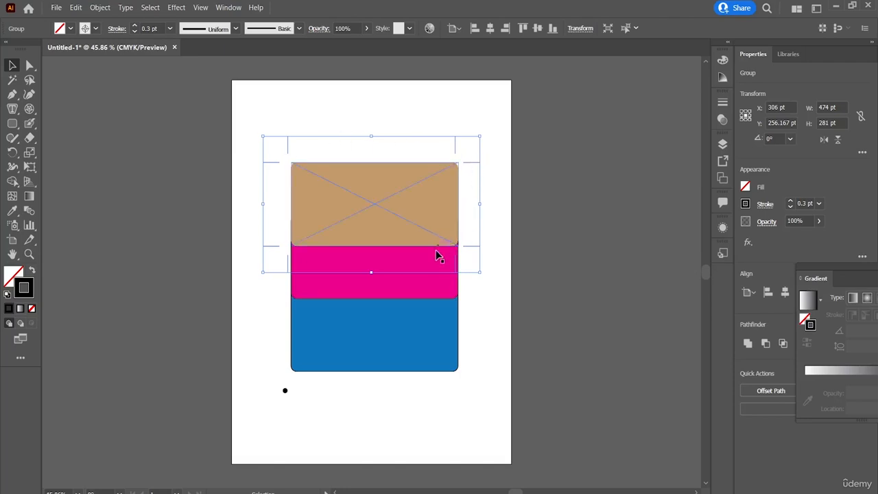
key("ctrl+z")
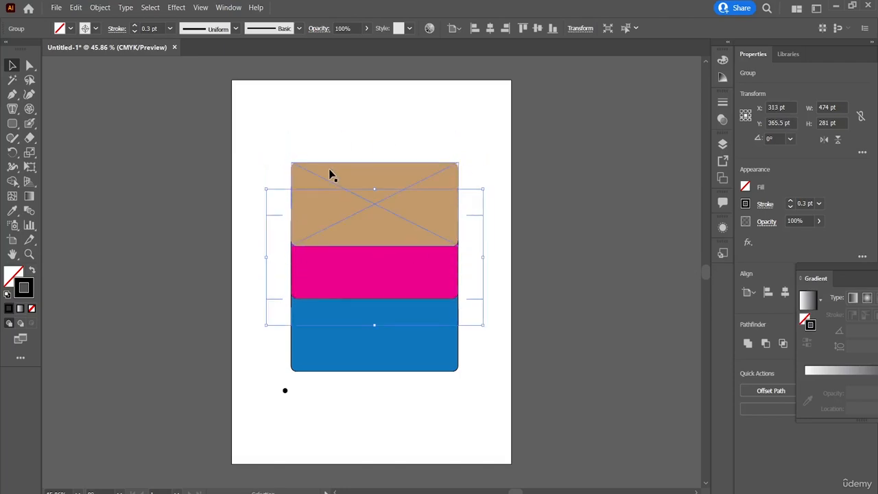
key("ctrl+z")
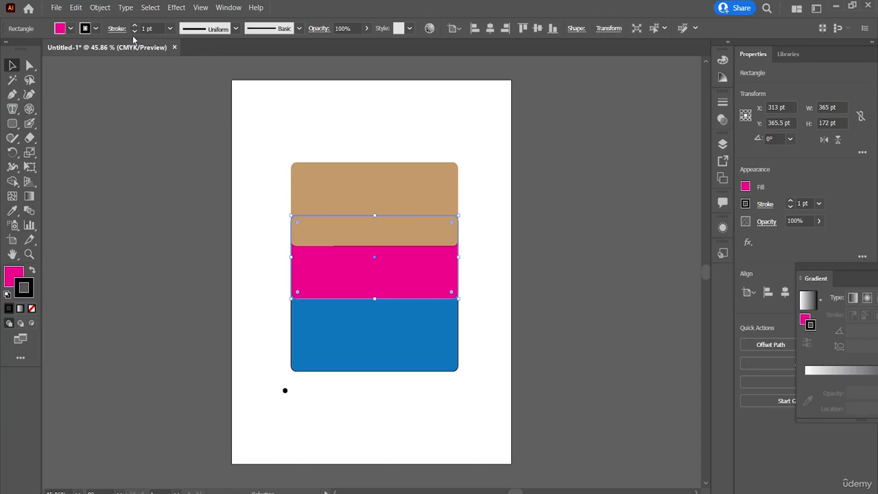
Try to join the path of the pink rectangle.
left_click(106, 9)
mouse_move(144, 258)
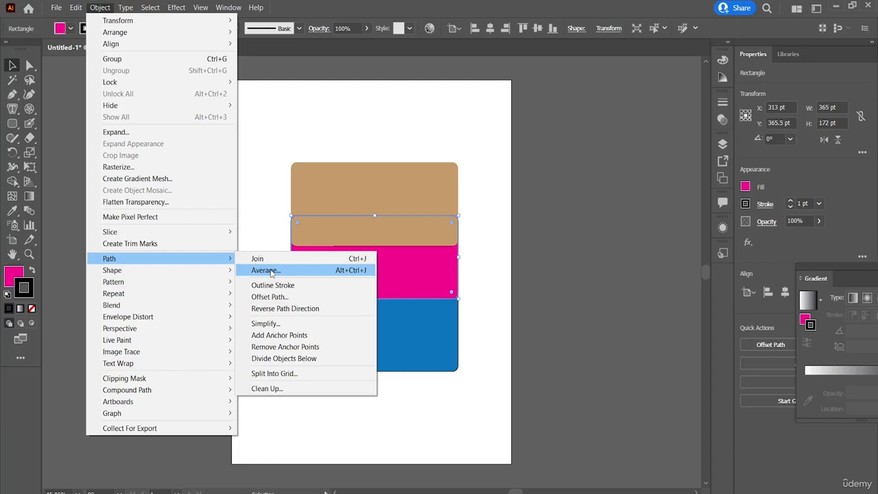
left_click(275, 260)
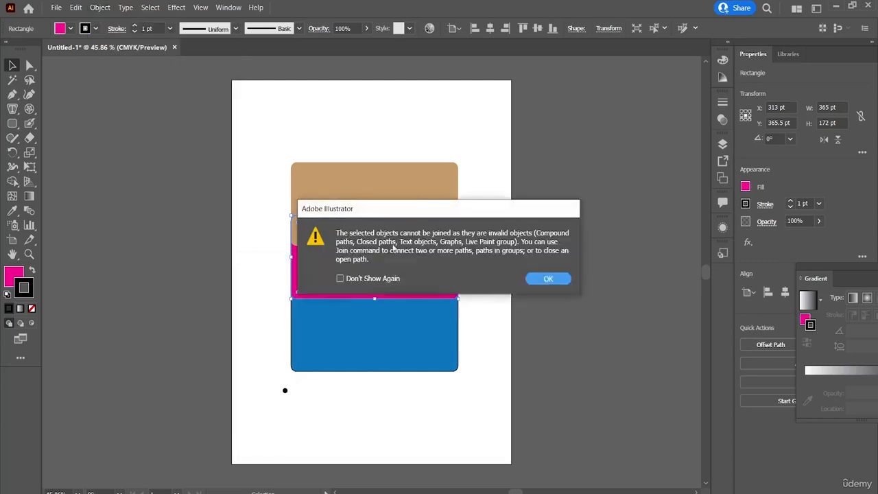
left_click(556, 280)
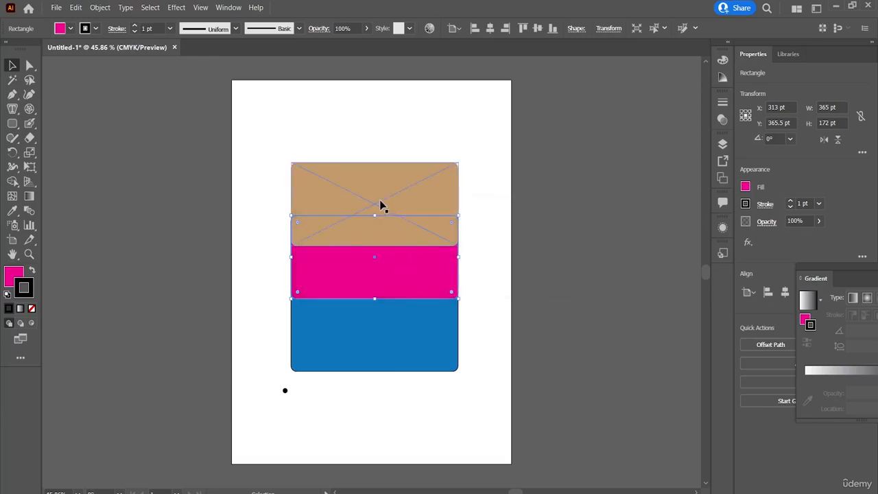
Move the tan rectangle up to a Y position of about 245 pt.
mouse_move(376, 207)
left_mouse_down()
mouse_move(417, 183)
mouse_move(376, 197)
left_mouse_up()
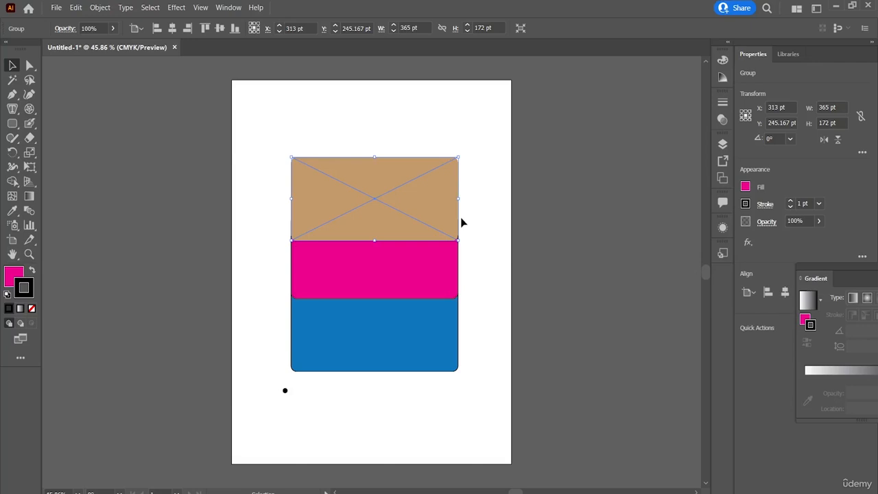
Average the pink rectangle's anchor points along both axes and undo the change.
left_click(449, 269)
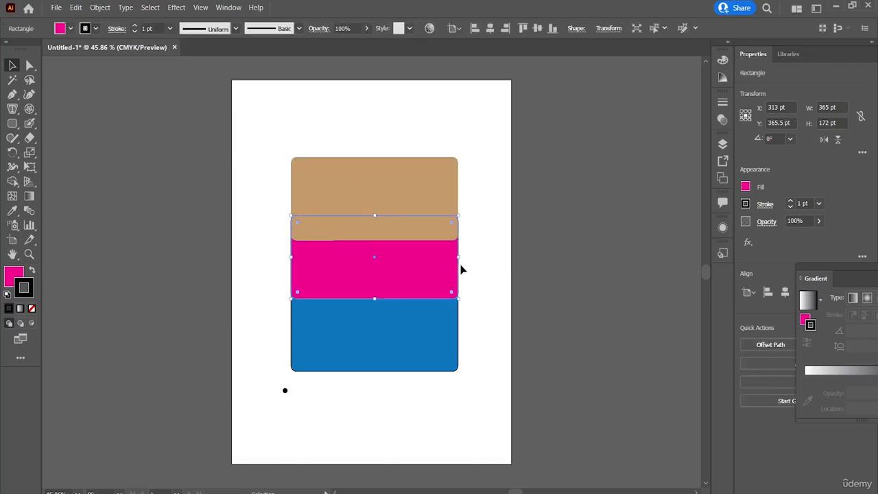
left_click(99, 9)
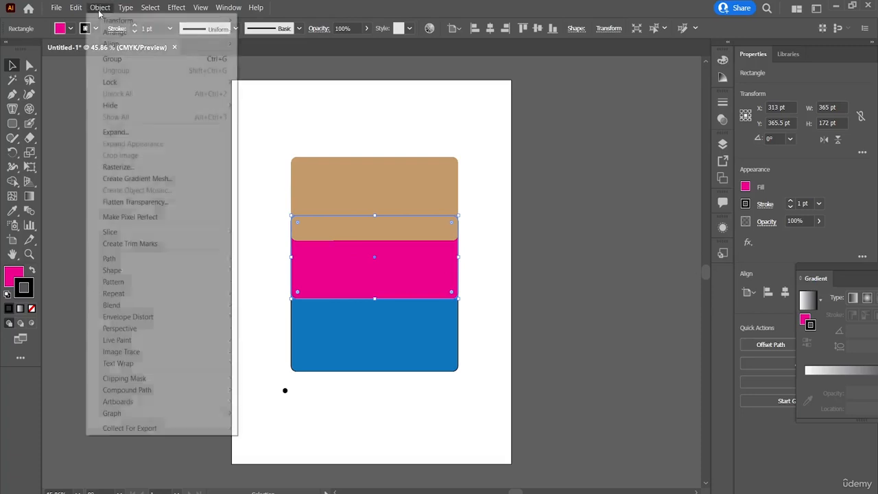
mouse_move(233, 263)
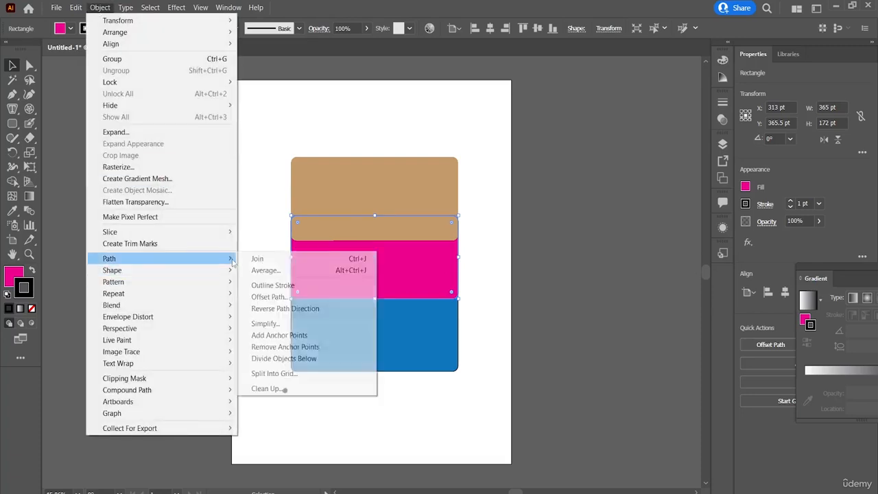
left_click(268, 272)
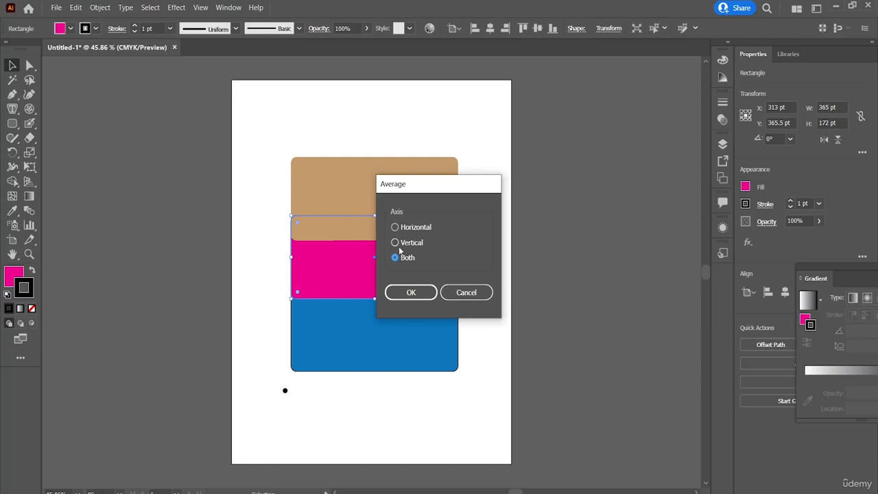
left_click(410, 293)
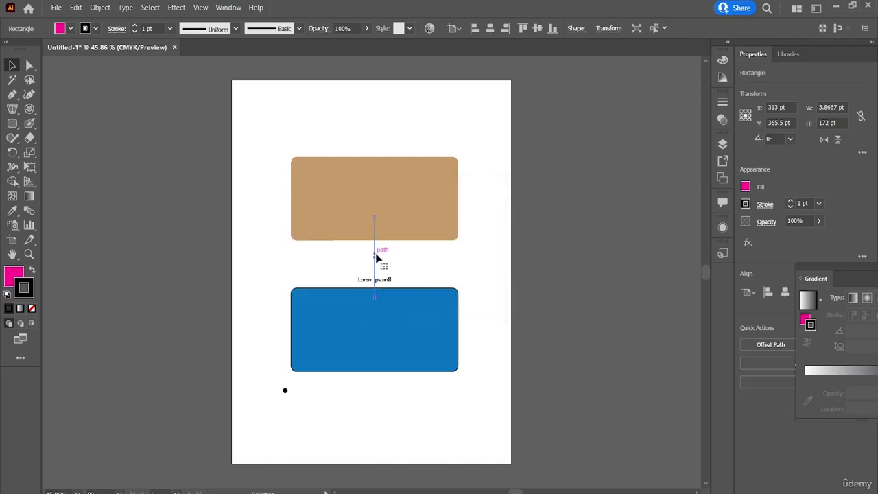
key("ctrl+z")
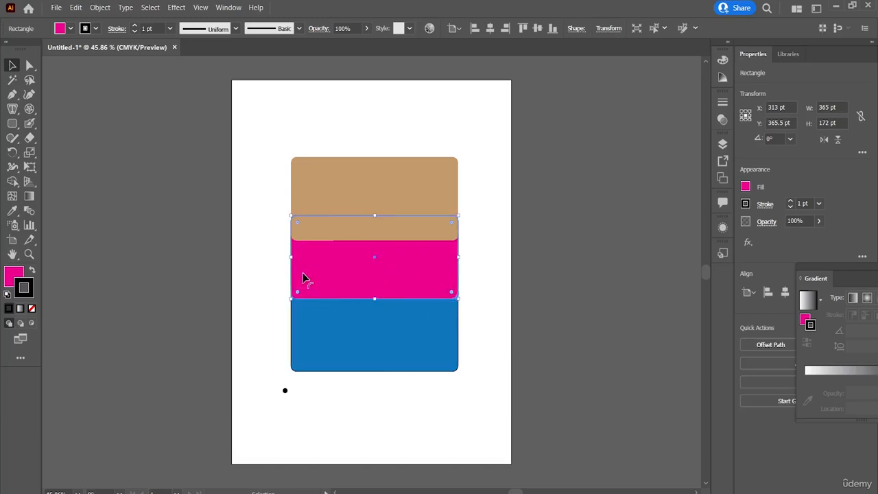
Convert the pink rectangle's stroke to outlines with the Outline Stroke path command.
left_click(99, 7)
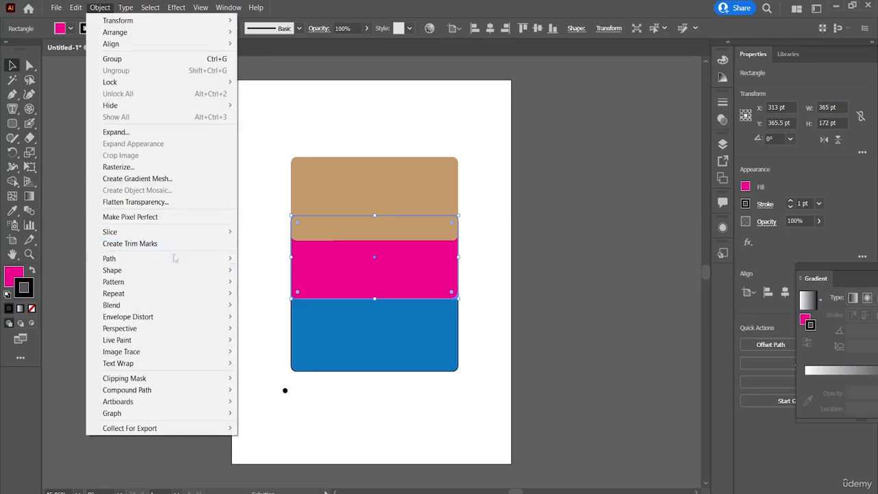
mouse_move(193, 259)
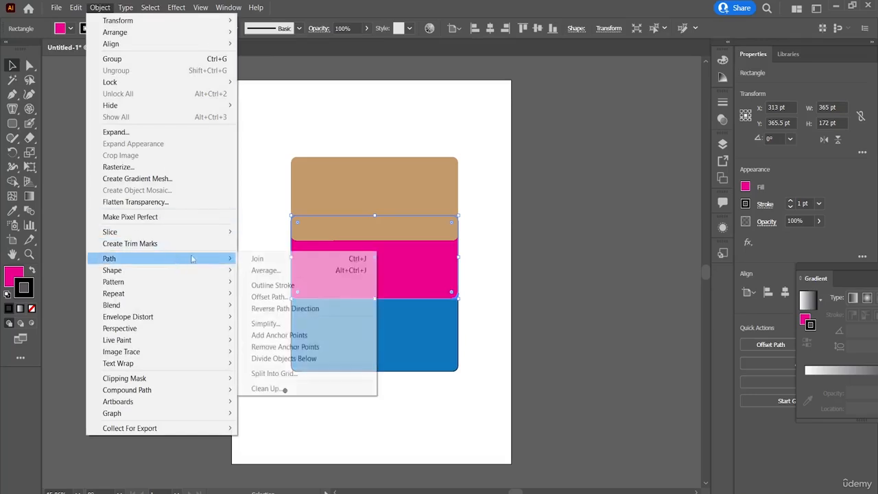
left_click(268, 290)
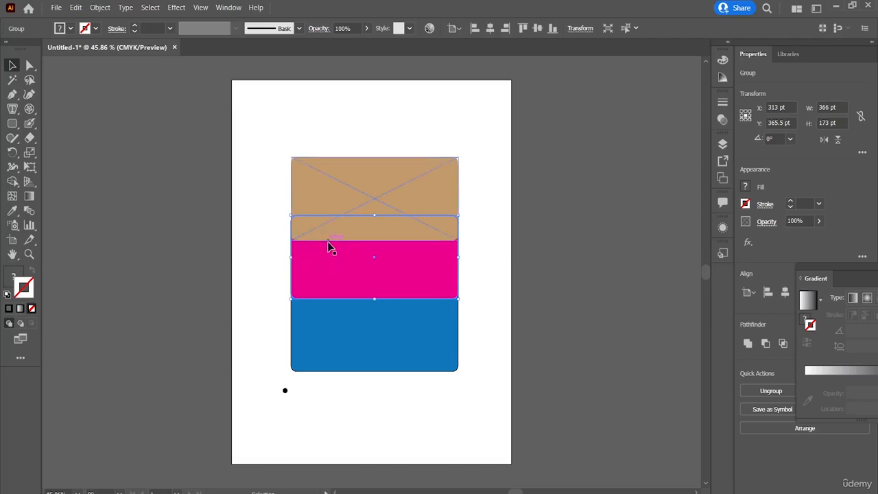
Move the pink rectangle down to a Y position of about 375.5 pt and deselect it.
mouse_move(413, 260)
left_mouse_down()
mouse_move(387, 306)
mouse_move(387, 293)
mouse_move(423, 264)
mouse_move(415, 265)
left_mouse_up()
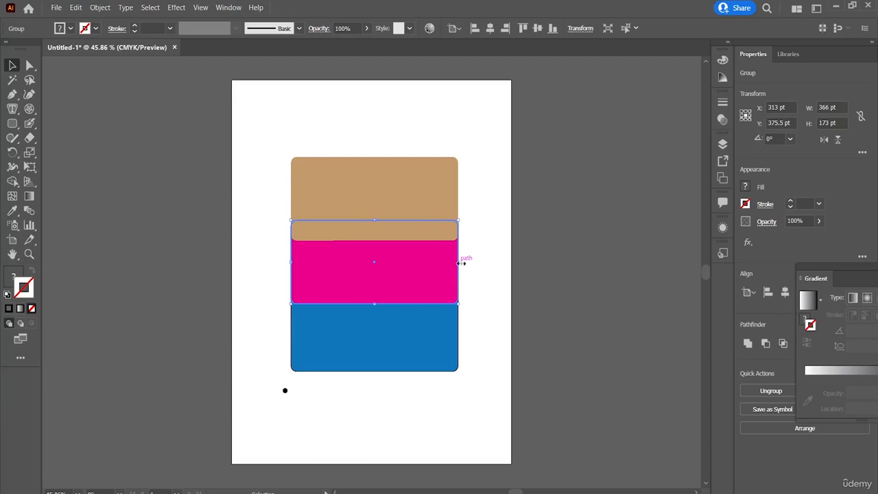
mouse_move(462, 263)
left_mouse_down()
mouse_move(506, 261)
mouse_move(458, 274)
left_mouse_up()
left_click(478, 222)
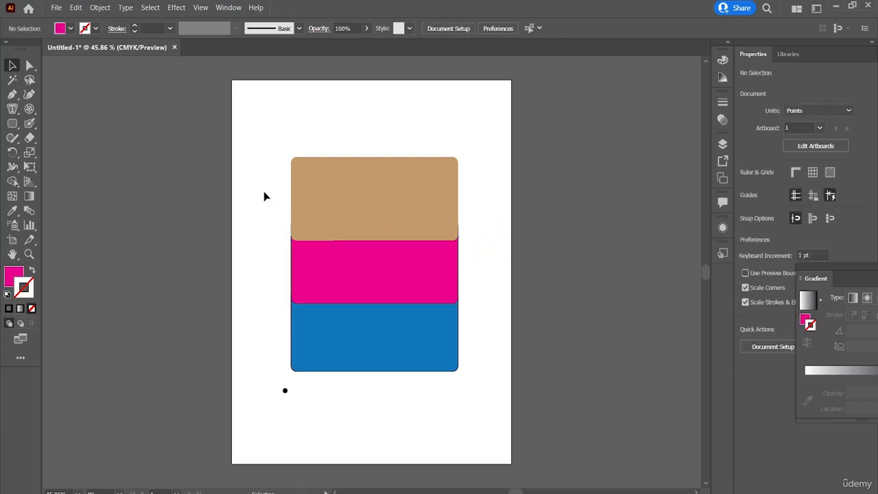
left_click(297, 275)
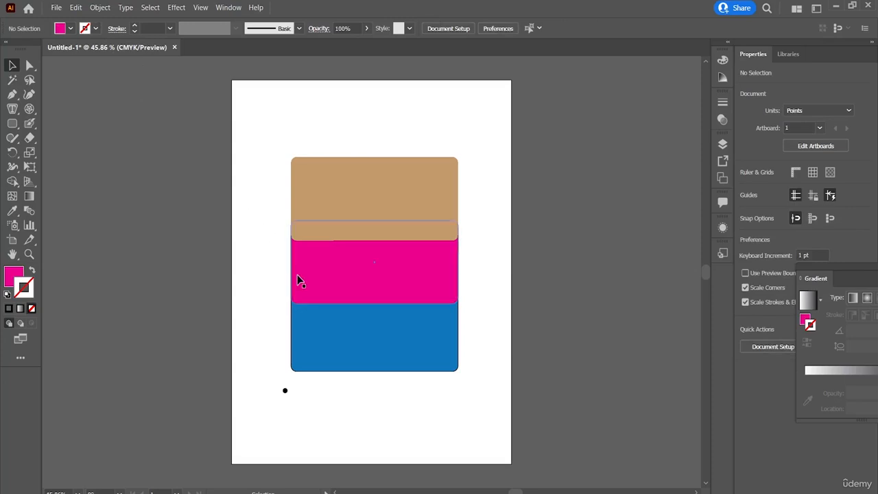
left_click(101, 9)
mouse_move(182, 259)
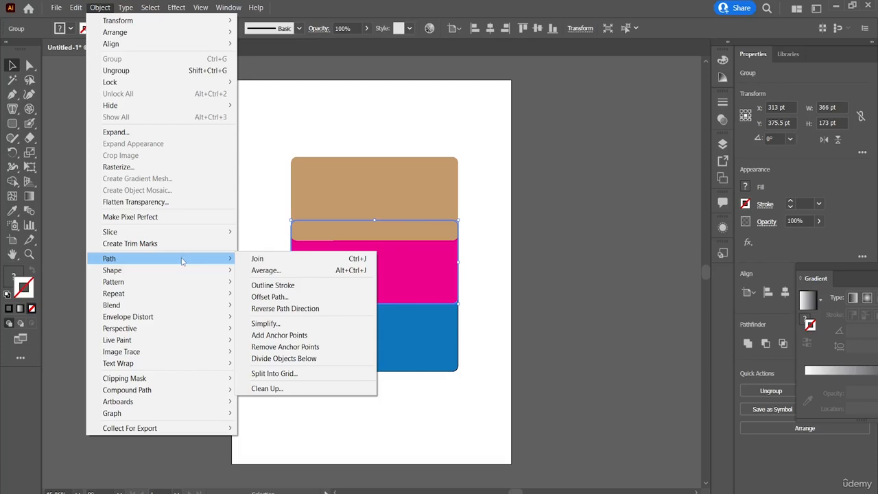
mouse_move(194, 275)
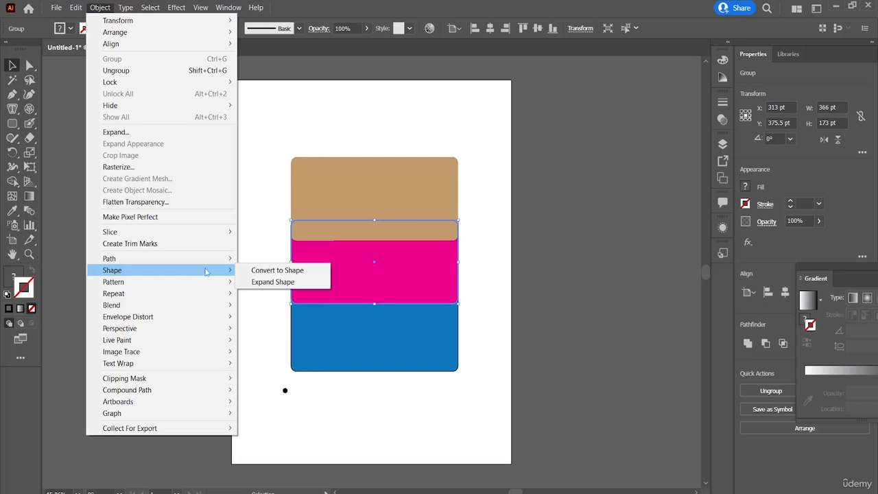
left_click(281, 219)
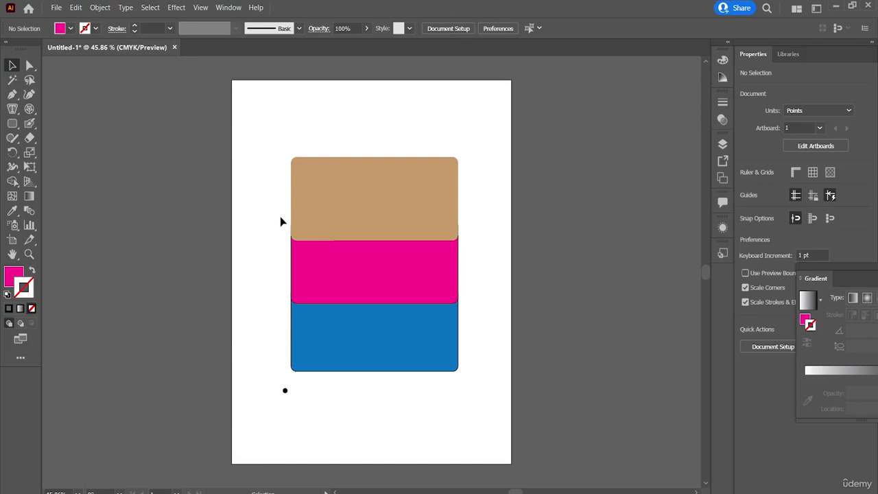
Select all the artwork and apply the Convert to Shape command.
left_click_drag(281, 158, 461, 411)
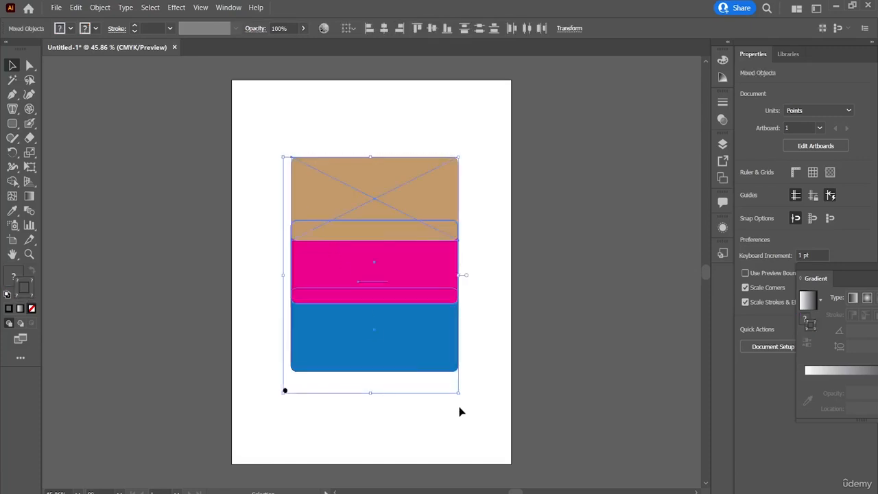
left_click(109, 8)
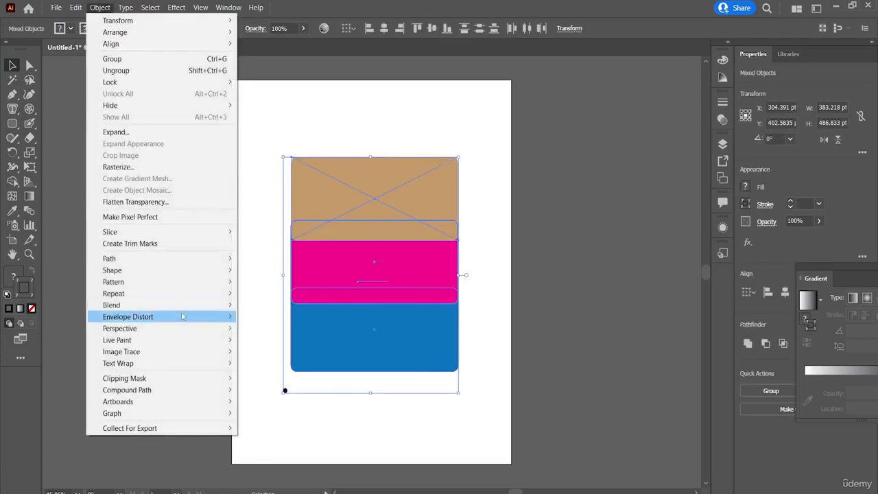
mouse_move(225, 270)
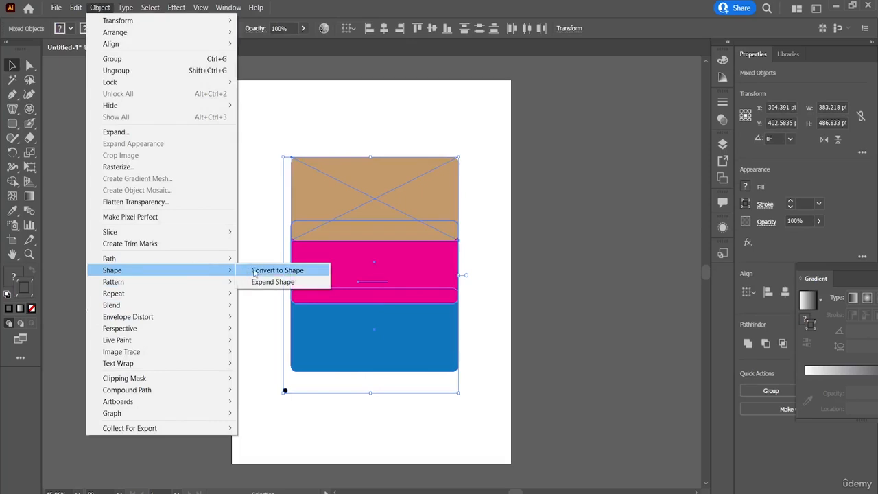
left_click(256, 270)
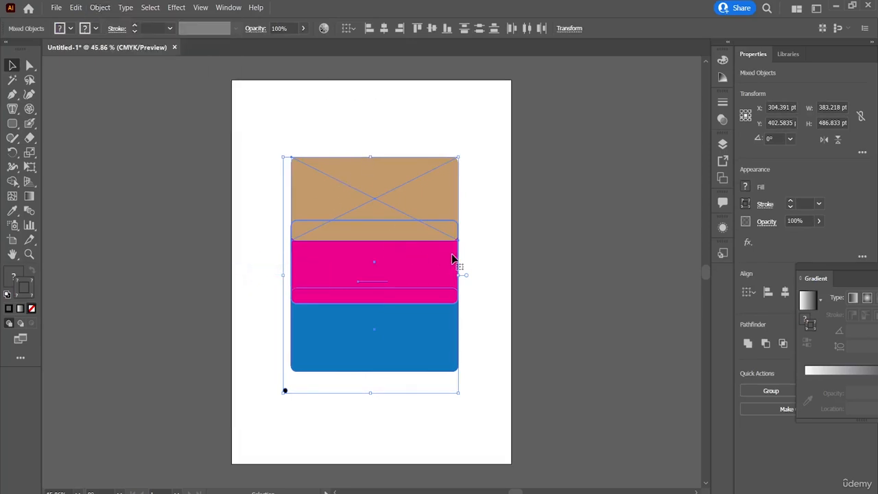
Move all the artwork together so the three rectangles are centred at about X 350 pt and Y 385 pt.
mouse_move(455, 257)
left_mouse_down()
mouse_move(470, 261)
mouse_move(419, 255)
mouse_move(457, 263)
left_mouse_up()
left_click(493, 259)
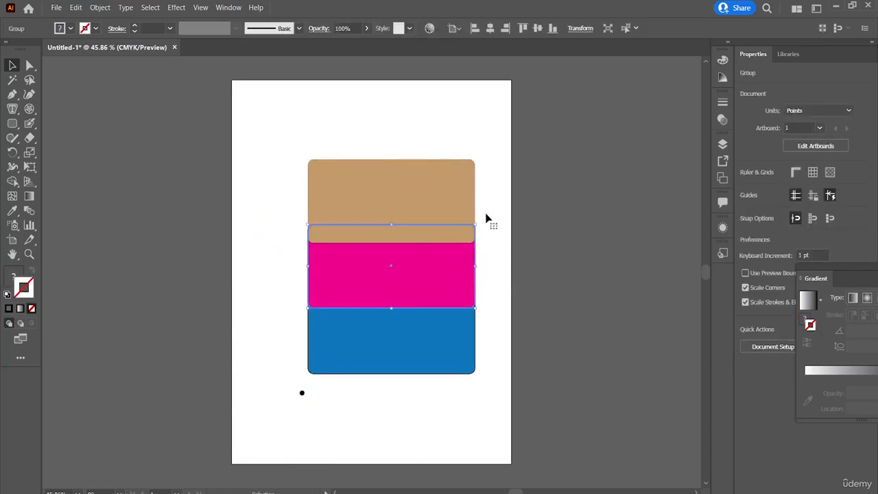
left_click(483, 266)
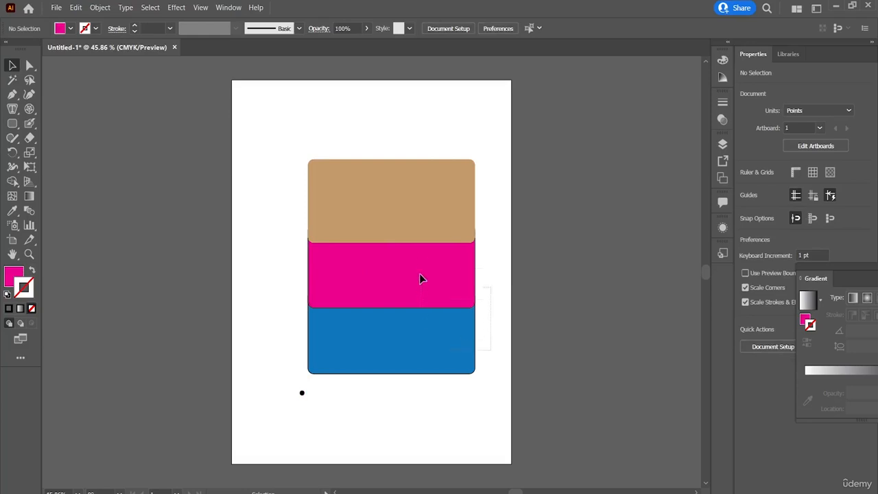
key("ctrl+a")
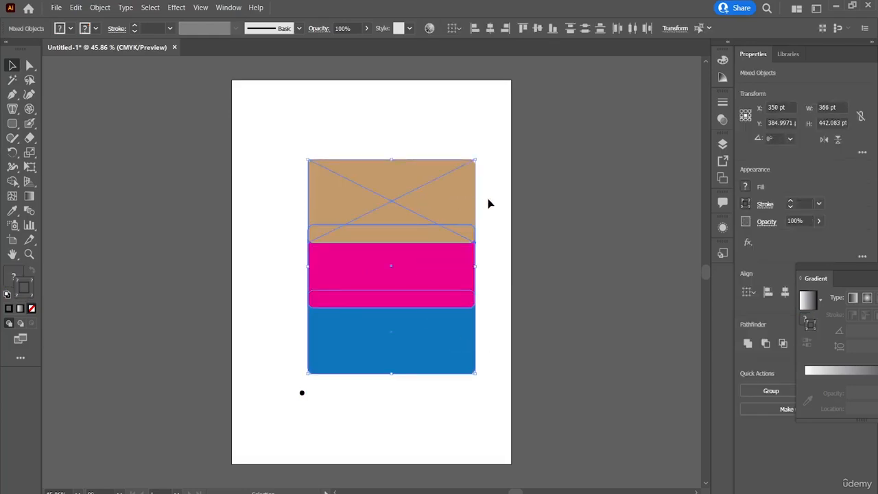
left_click(510, 245)
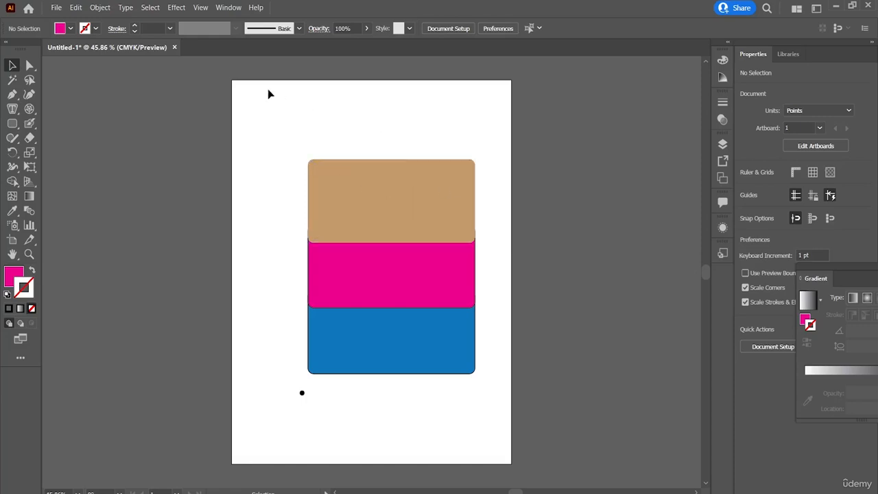
Apply the Expand Shape command to the pink rectangle.
left_click(364, 265)
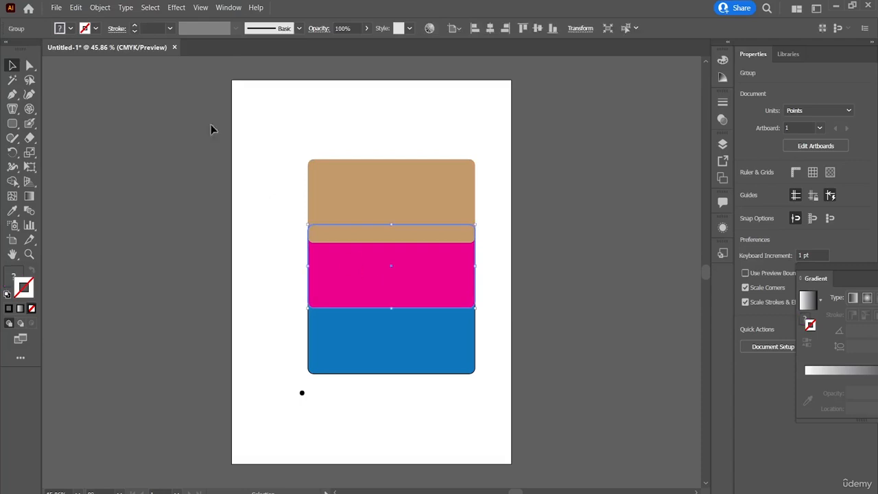
left_click(101, 8)
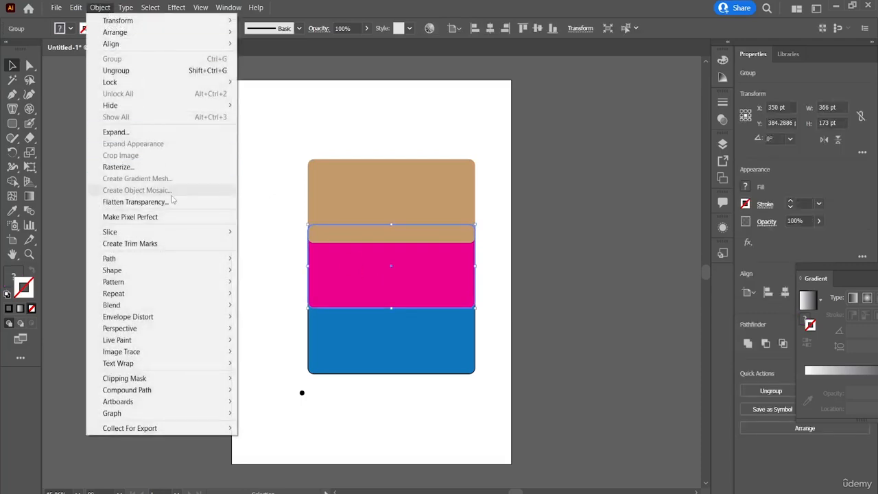
mouse_move(195, 293)
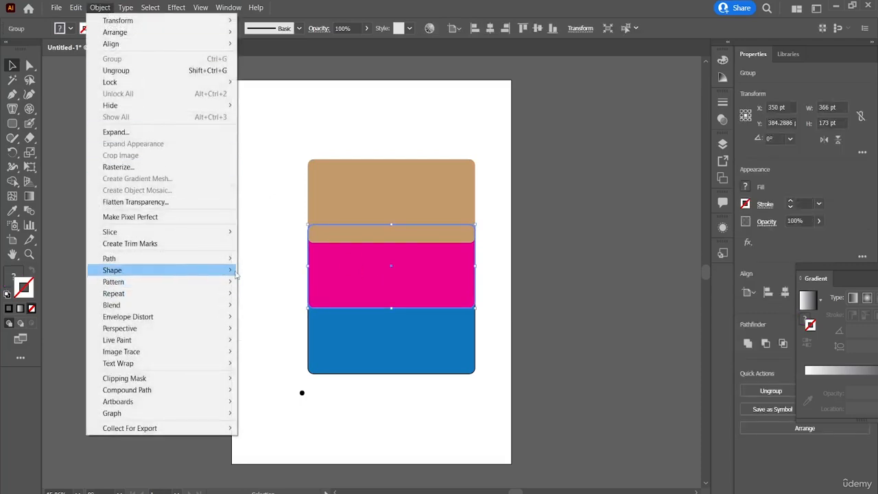
mouse_move(227, 271)
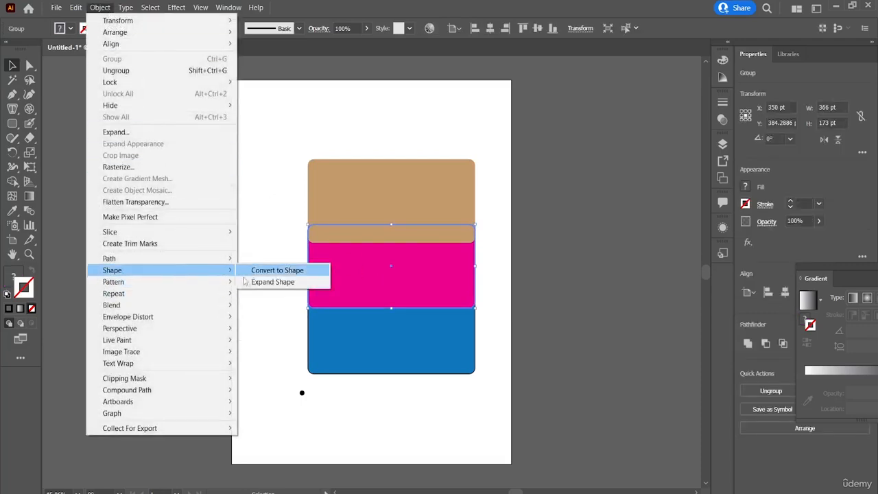
left_click(282, 282)
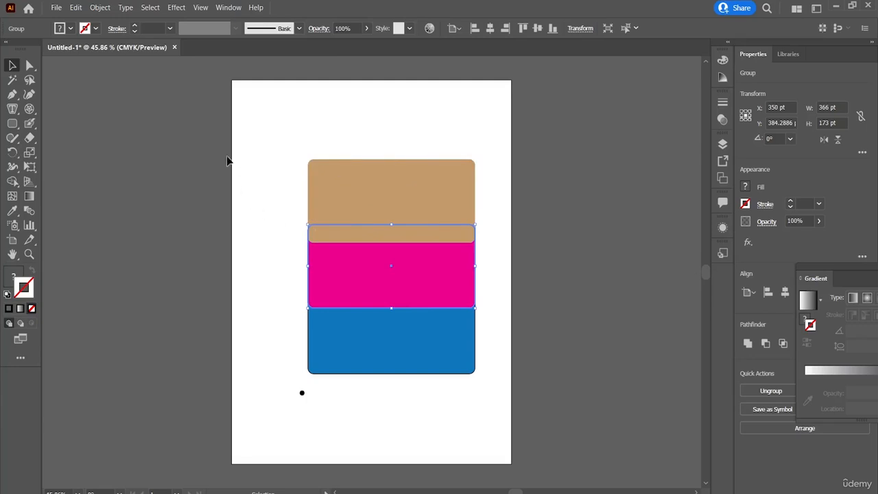
Make a Grid-tiled pattern from the pink rectangle and leave pattern editing mode.
left_click(97, 9)
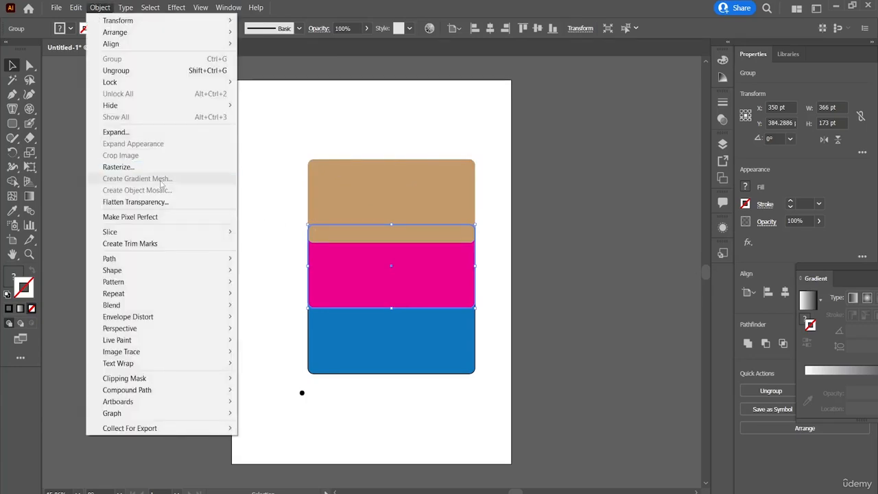
mouse_move(192, 287)
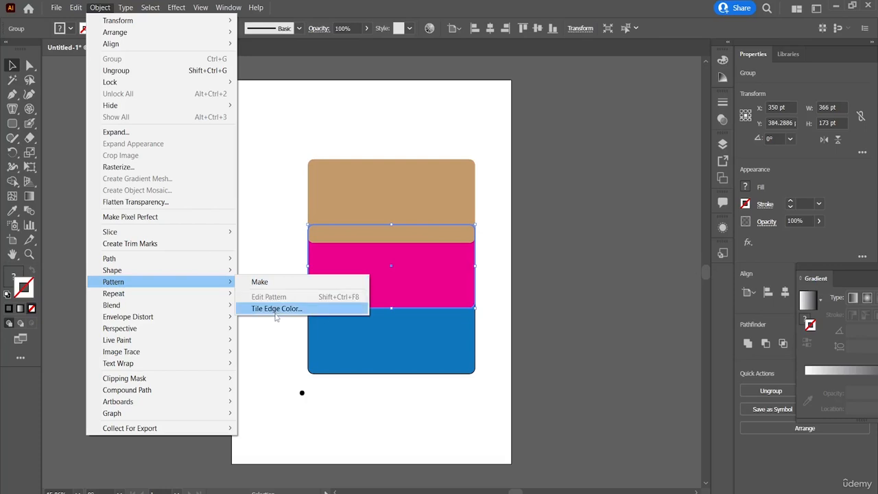
left_click(286, 288)
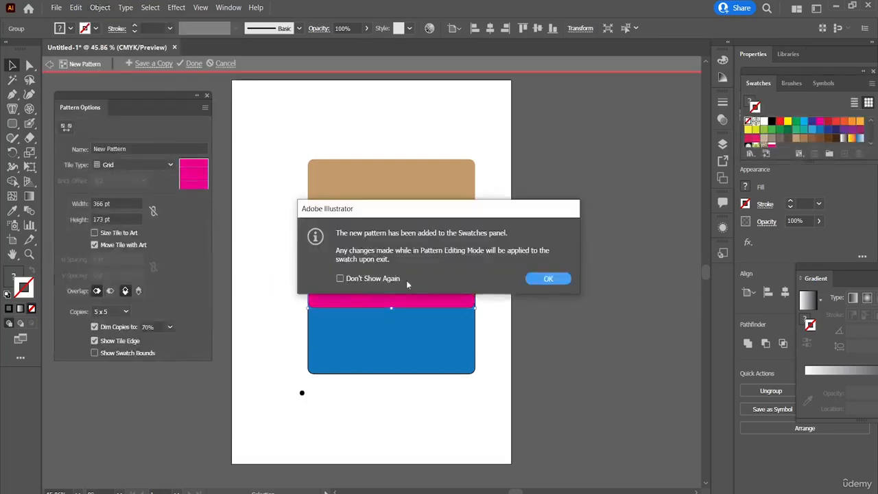
left_click(548, 279)
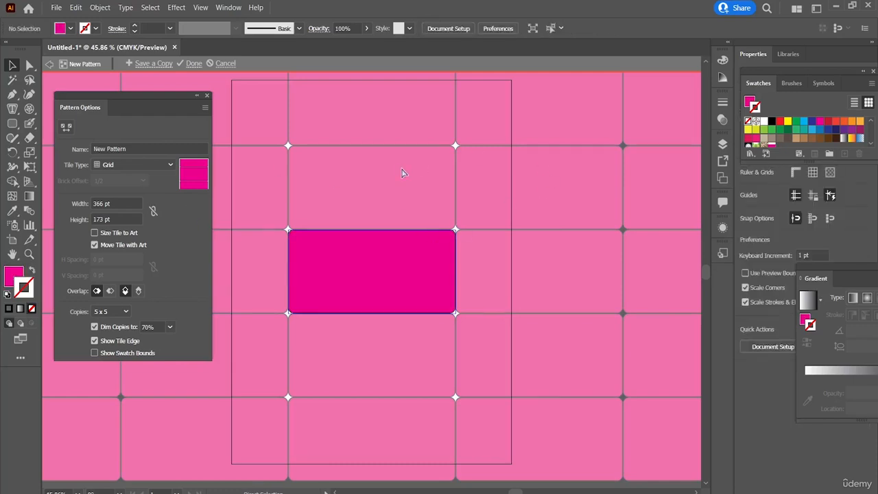
key("Escape")
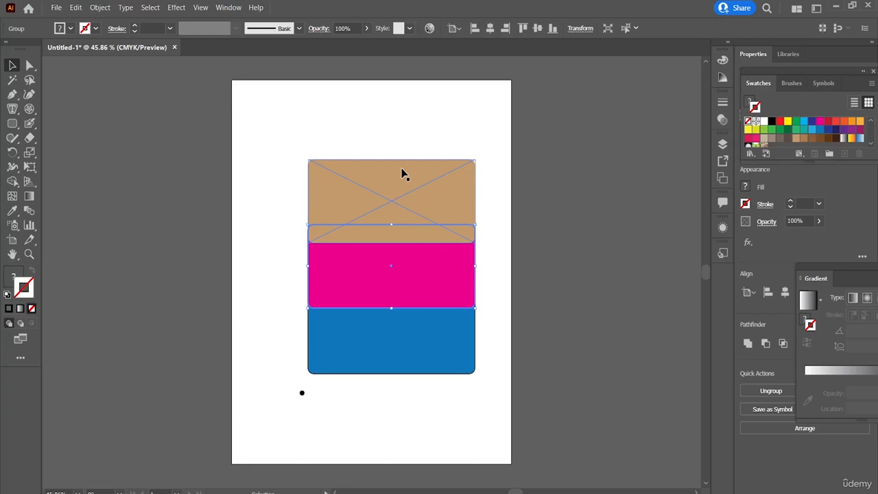
Create a radial repeat of the pink rectangle, move it up over the tan rectangle, and undo both changes.
left_click(99, 7)
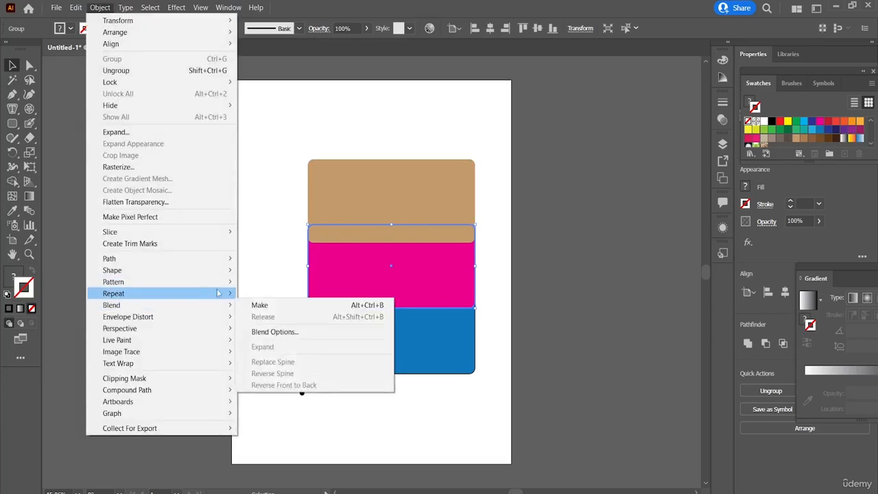
mouse_move(218, 294)
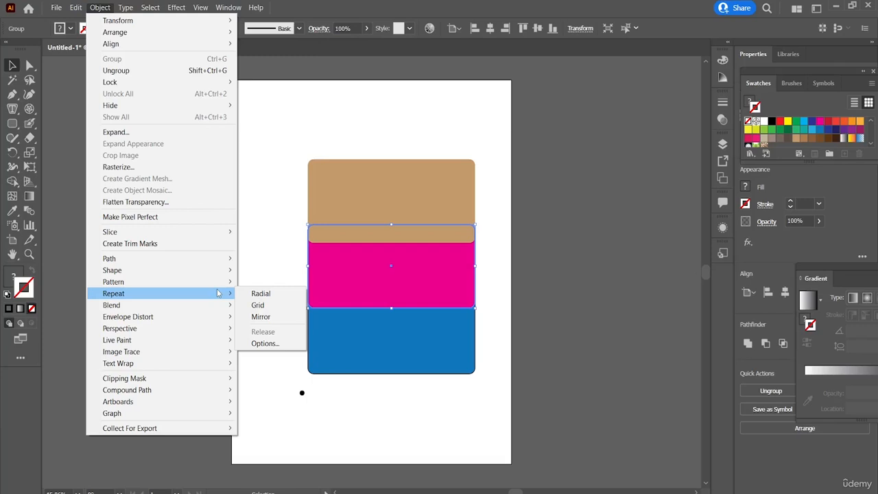
left_click(268, 294)
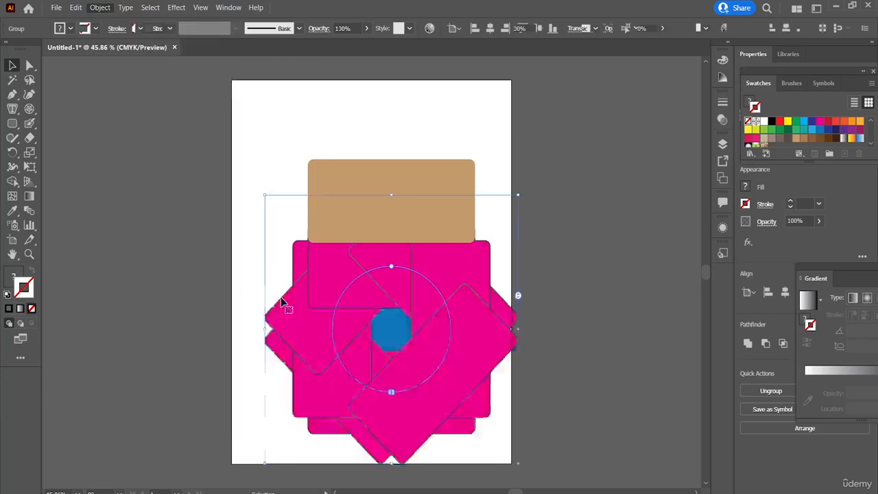
left_click_drag(337, 294, 337, 230)
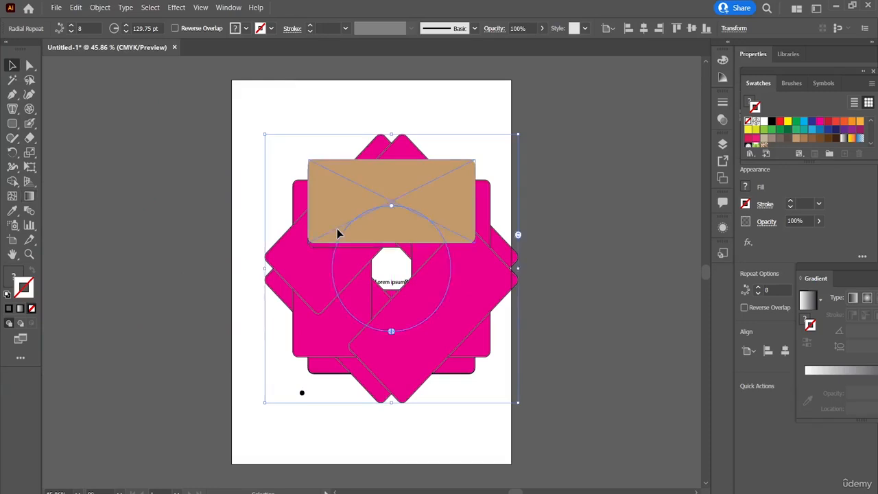
key("ctrl+z")
key("ctrl+z")
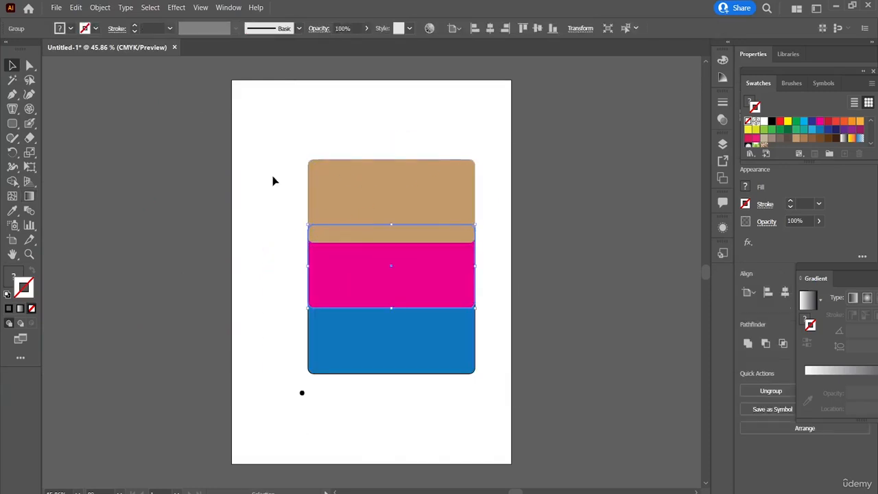
Create a grid repeat of the pink rectangle, undo it, and undo the accidental cut of the rectangle.
left_click(103, 8)
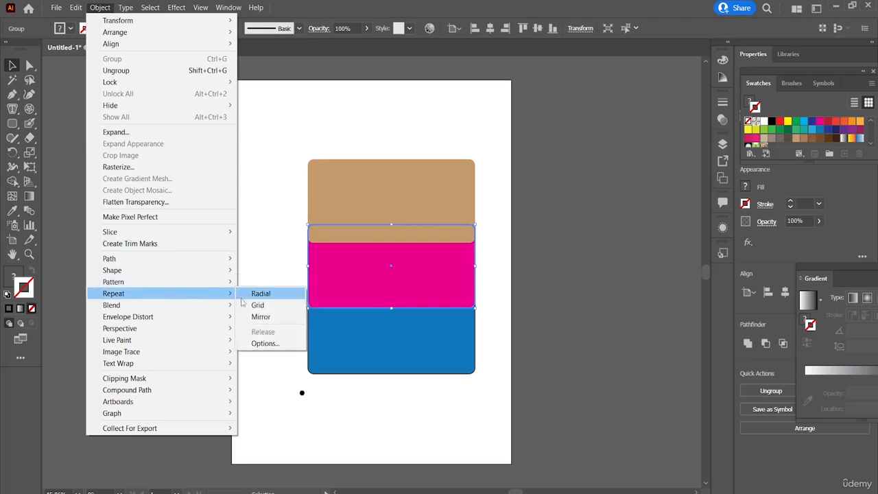
left_click(249, 306)
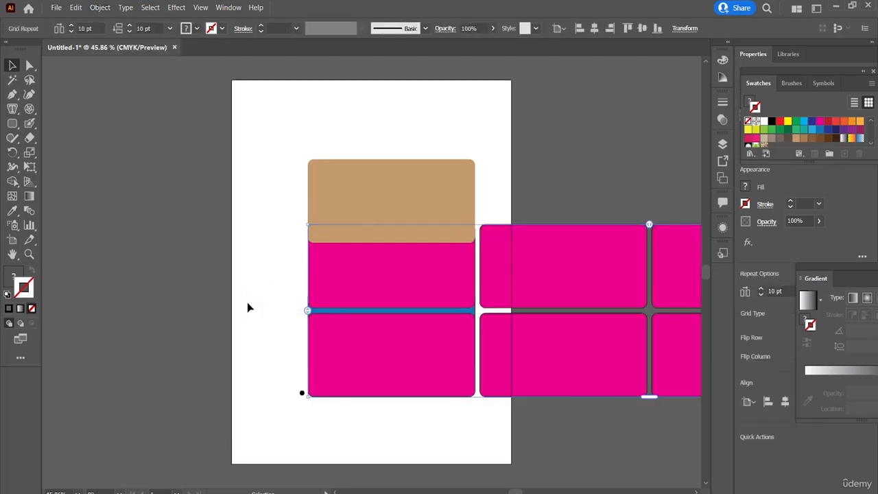
key("ctrl+z")
key("ctrl+z")
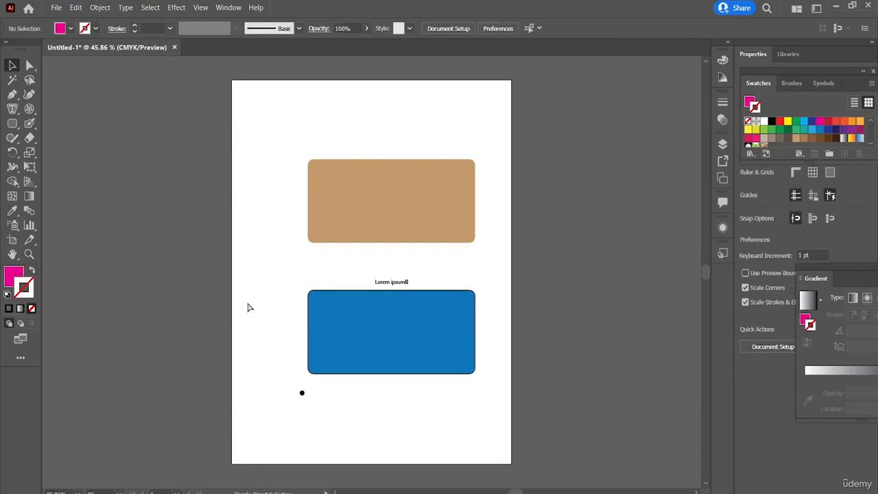
left_click(73, 8)
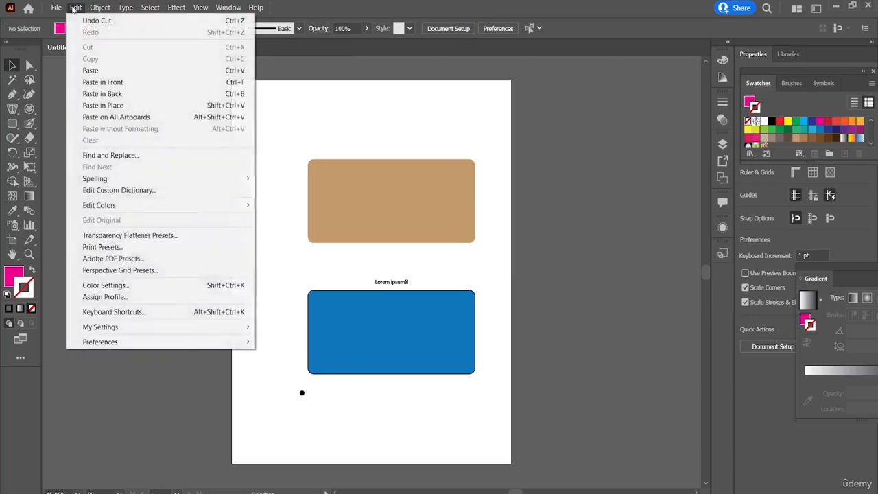
left_click(91, 23)
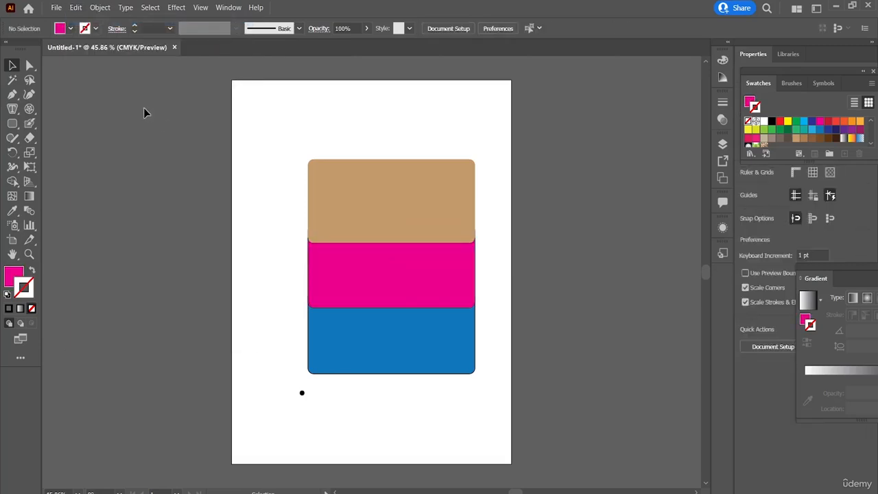
Select the pink rectangle, apply Blend Make to it, and undo the blend.
left_click(100, 7)
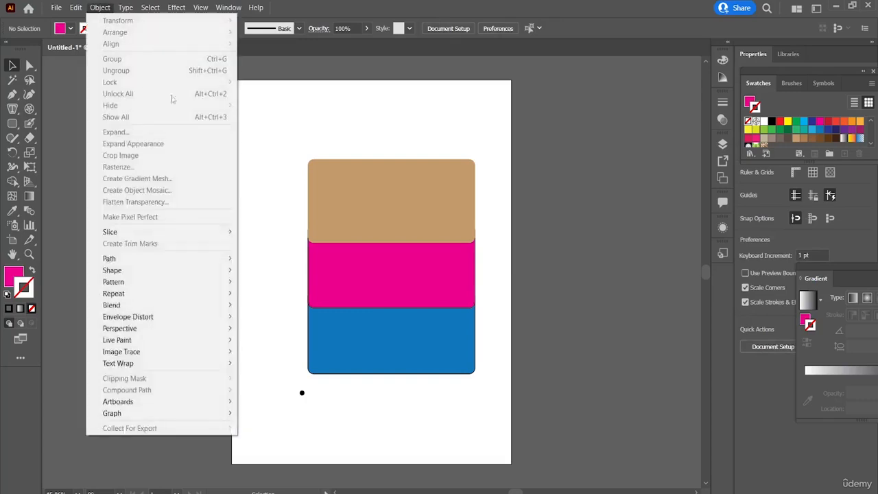
key("Escape")
left_click(328, 269)
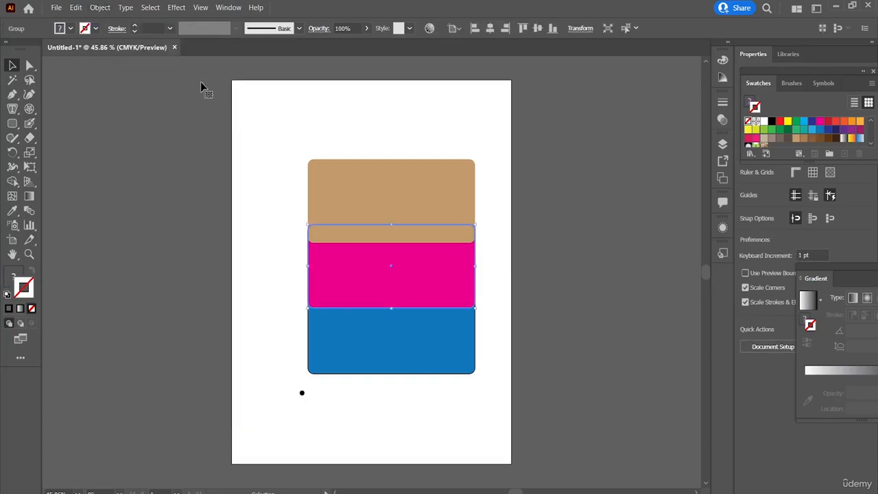
left_click(101, 7)
left_click(142, 450)
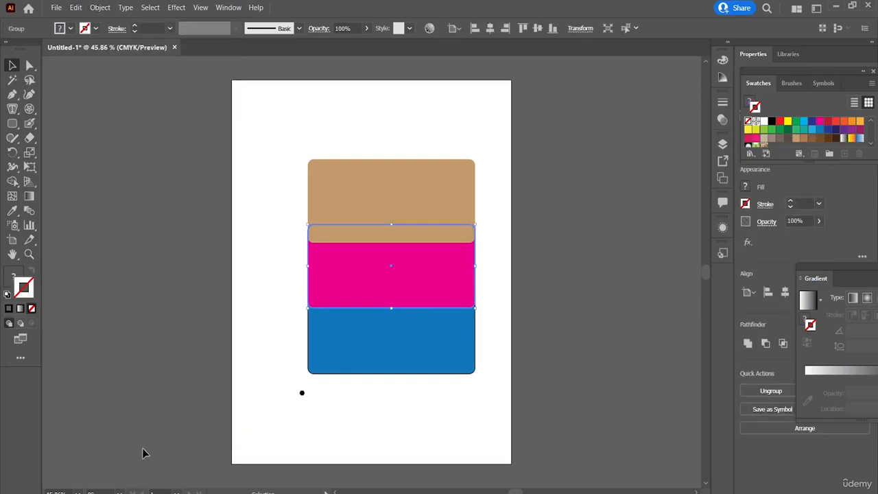
left_click(100, 7)
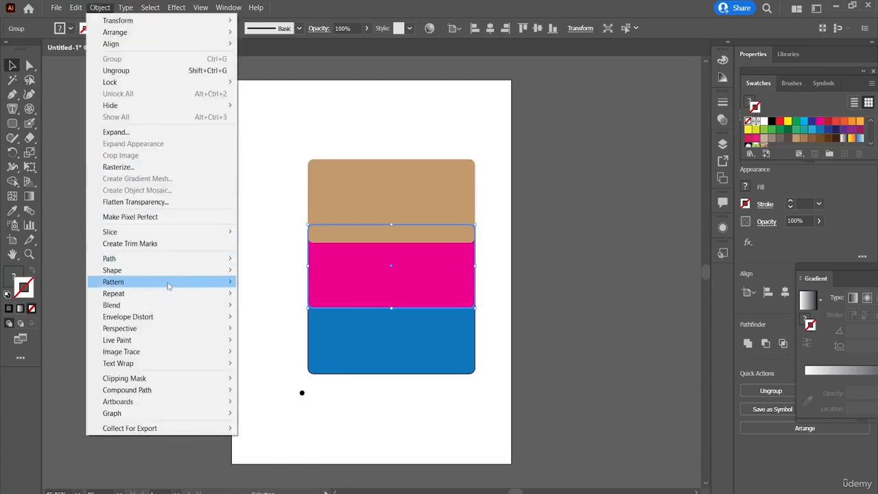
mouse_move(193, 306)
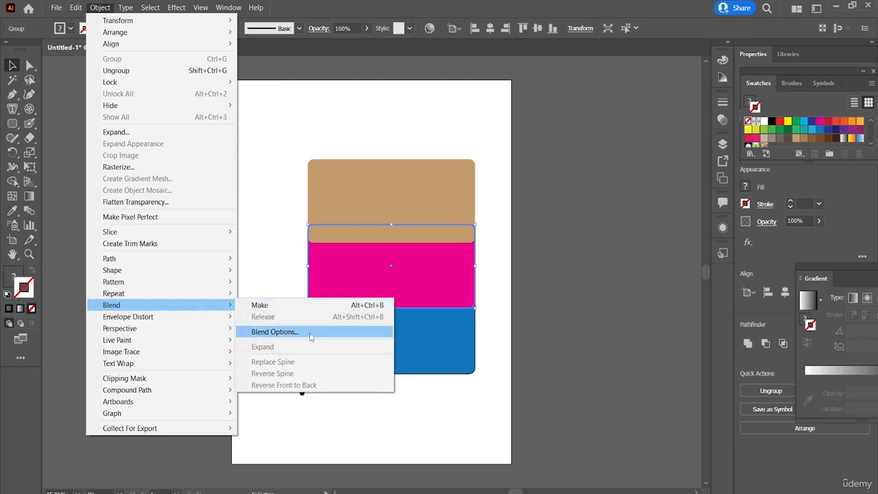
left_click(284, 305)
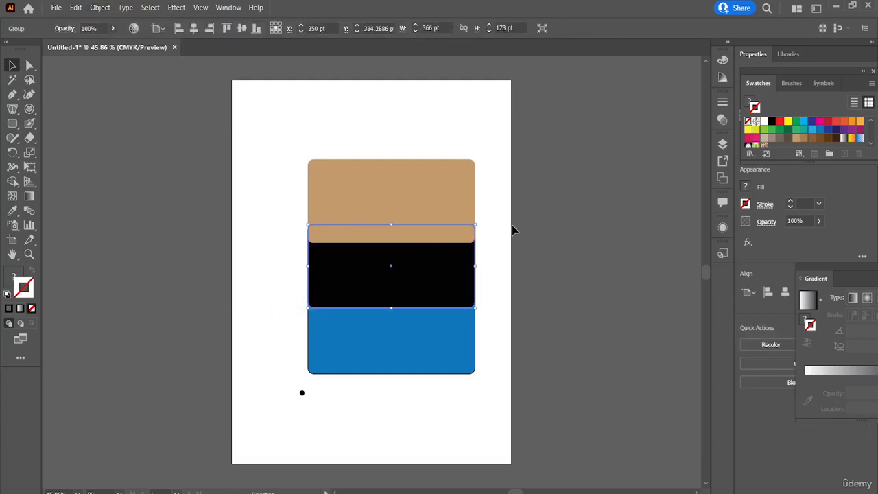
key("ctrl+z")
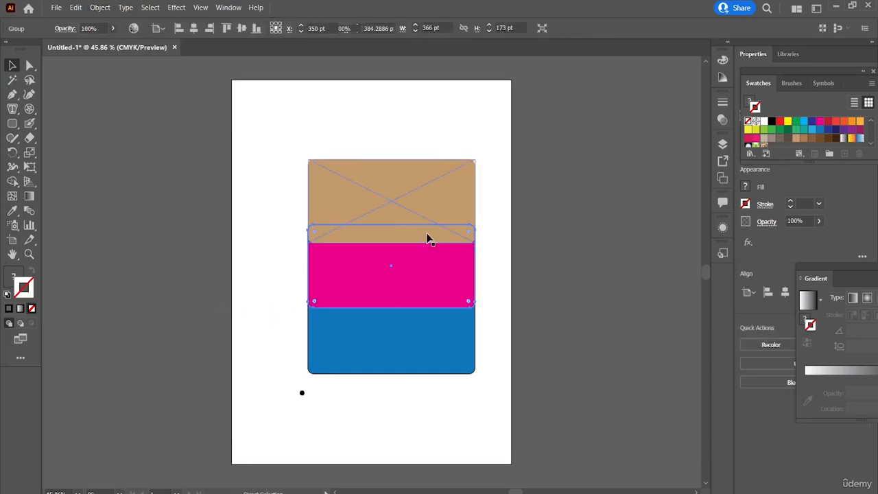
Start a Make with Warp envelope distortion on the pink rectangle and move its options dialog closer to the artwork.
left_click(103, 7)
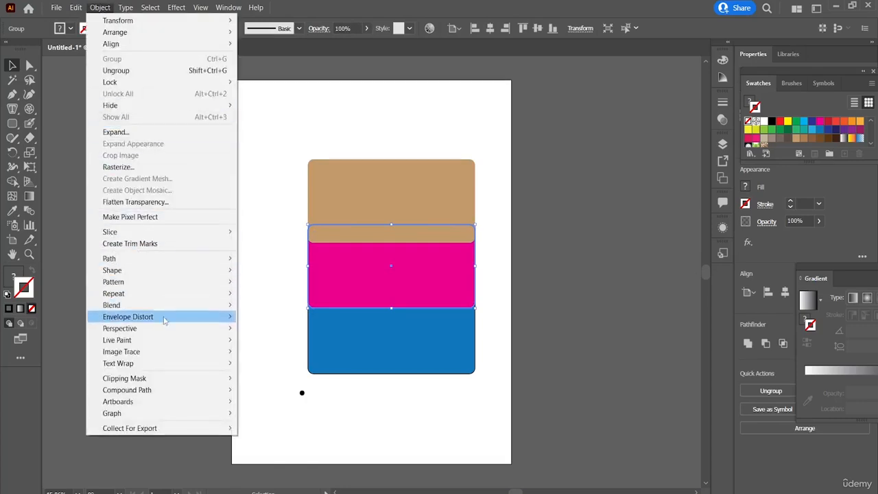
mouse_move(176, 318)
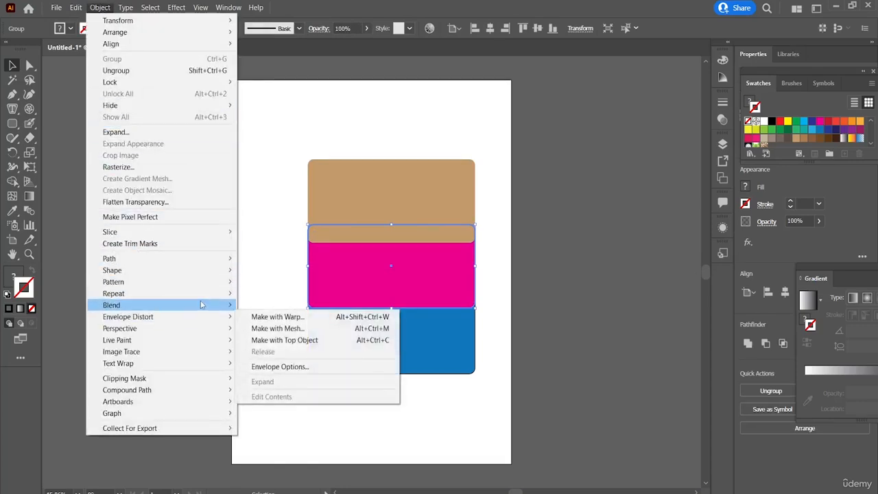
mouse_move(201, 304)
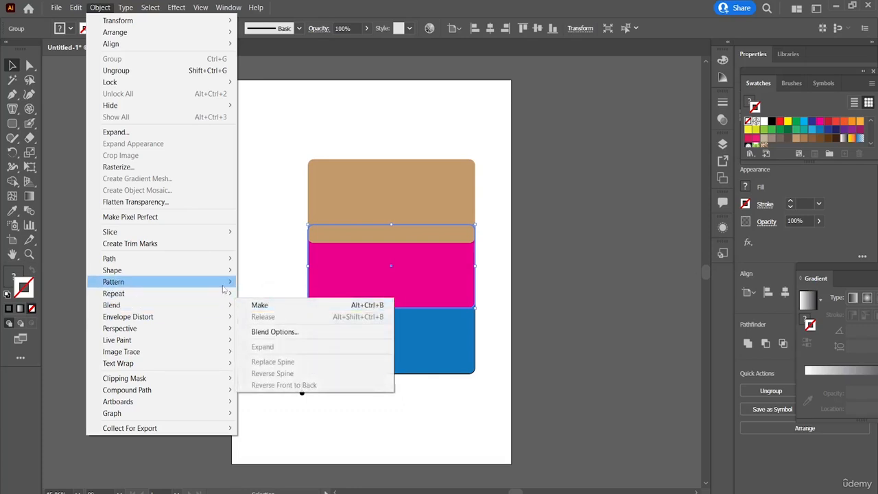
mouse_move(222, 286)
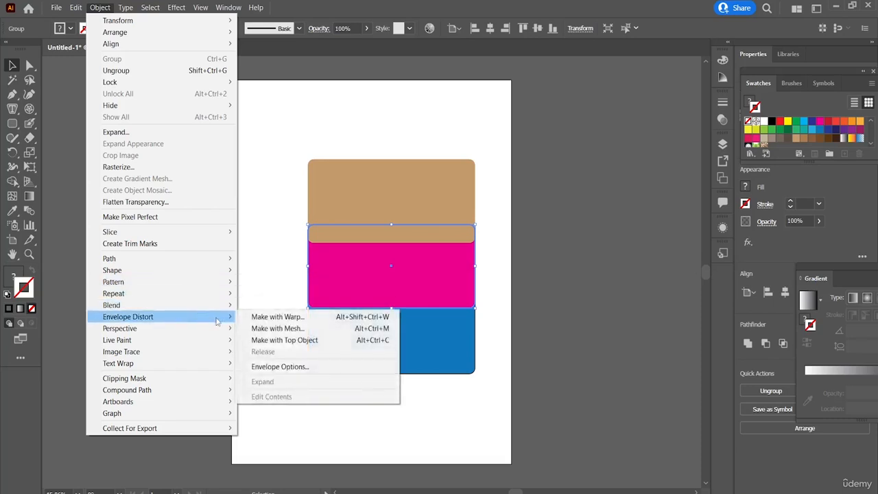
left_click(270, 321)
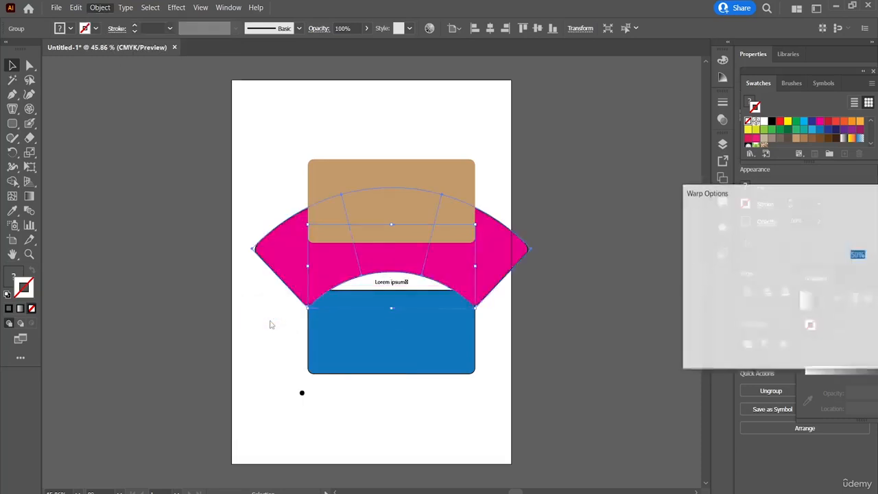
left_click_drag(787, 193, 595, 120)
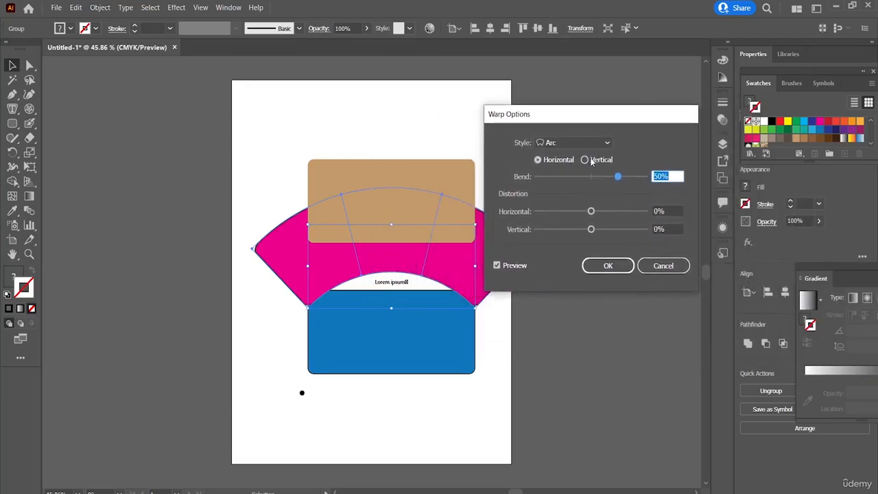
Preview the Arc Lower, Arc Upper, Arch, FishEye and Shell Lower warp styles on the pink rectangle.
left_click(598, 143)
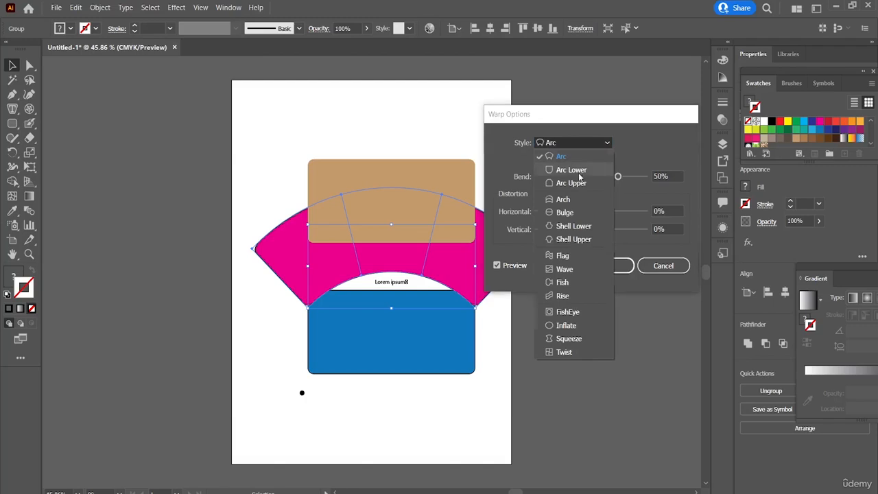
left_click(583, 169)
left_click(603, 143)
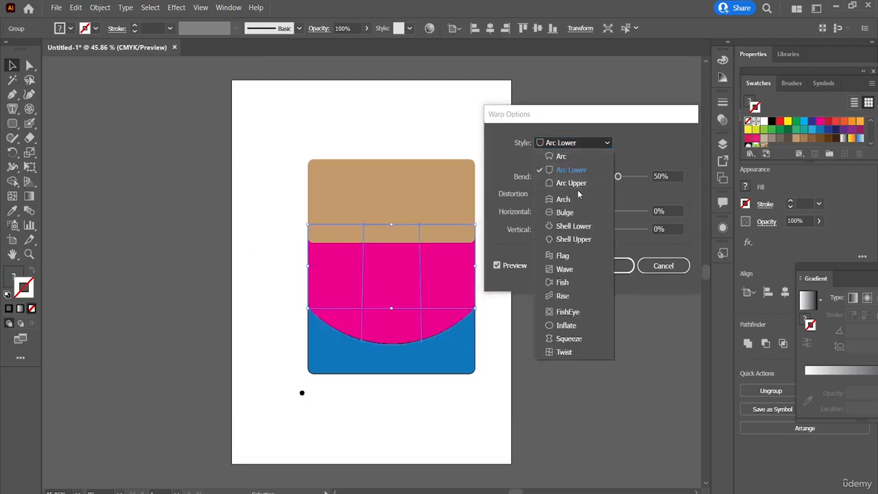
left_click(578, 186)
left_click(592, 147)
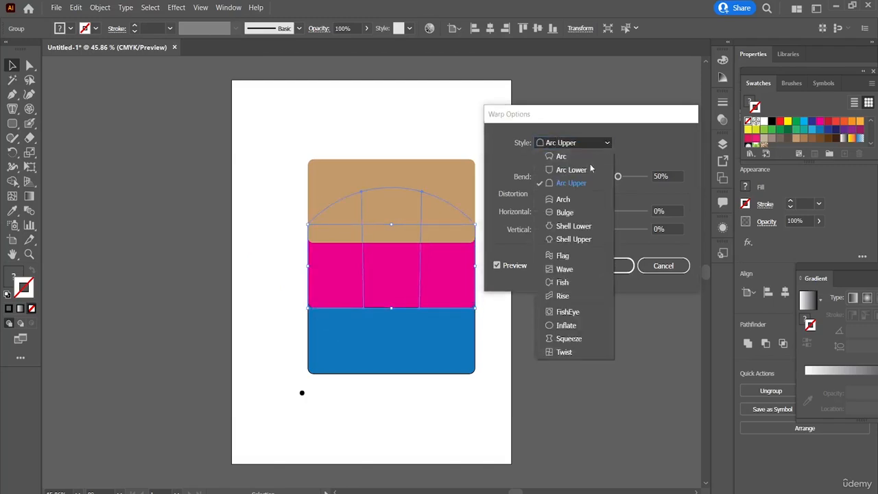
left_click(578, 202)
left_click(594, 145)
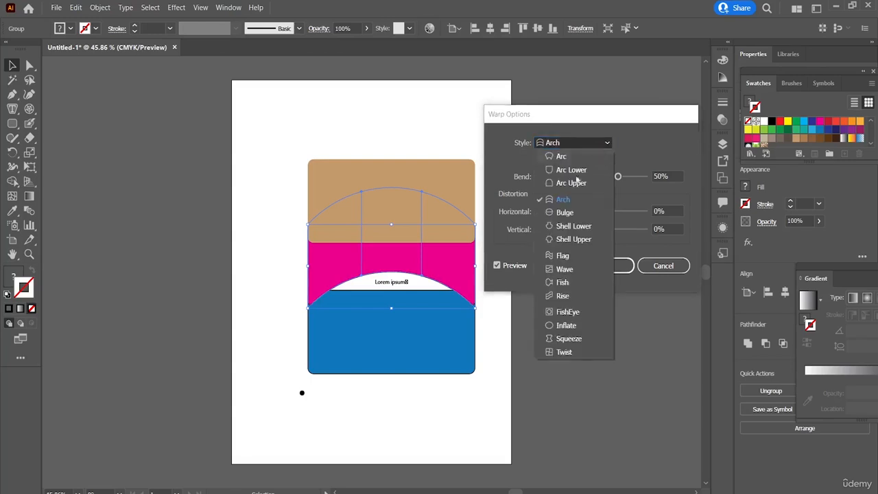
left_click(579, 312)
left_click(593, 143)
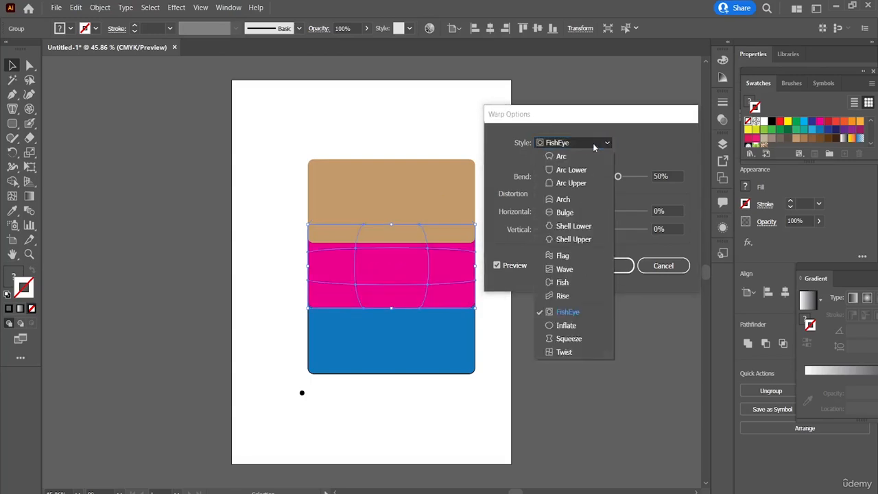
left_click(572, 226)
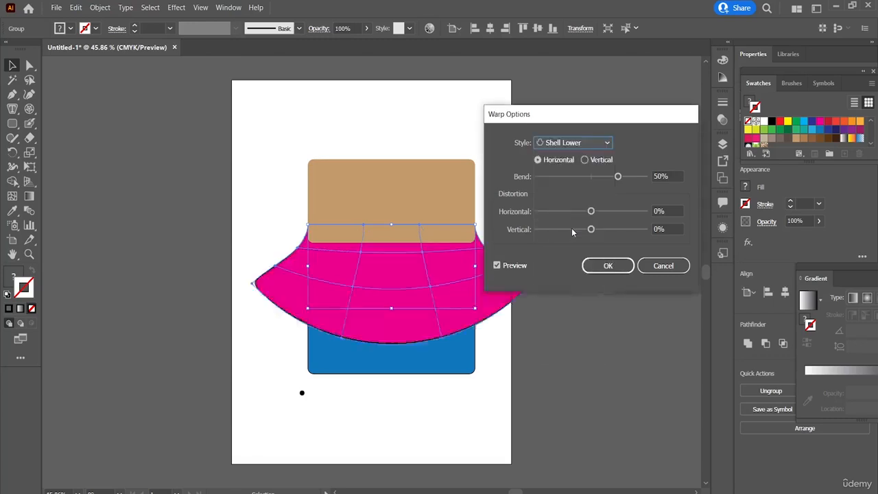
left_click(595, 146)
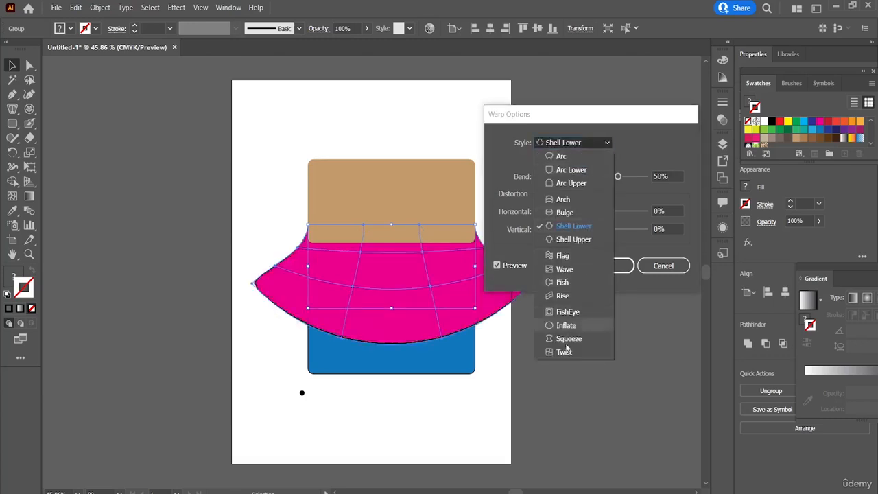
left_click(621, 344)
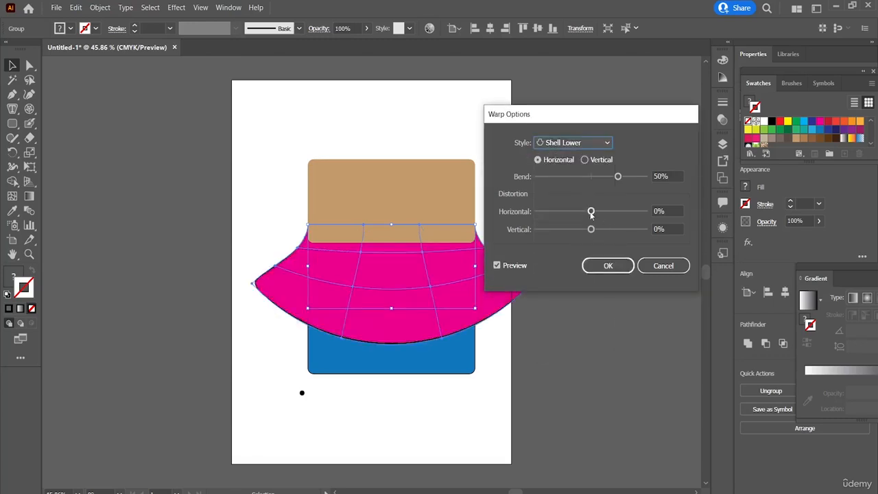
Try the Shell Lower warp with 65% horizontal distortion, 62% vertical distortion and a -17% bend.
left_click_drag(591, 212, 626, 237)
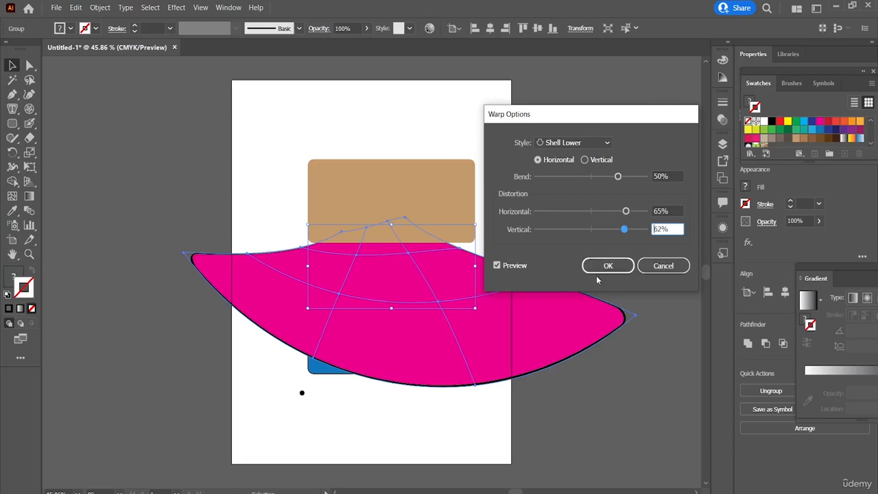
left_click_drag(618, 182, 555, 181)
left_click(584, 177)
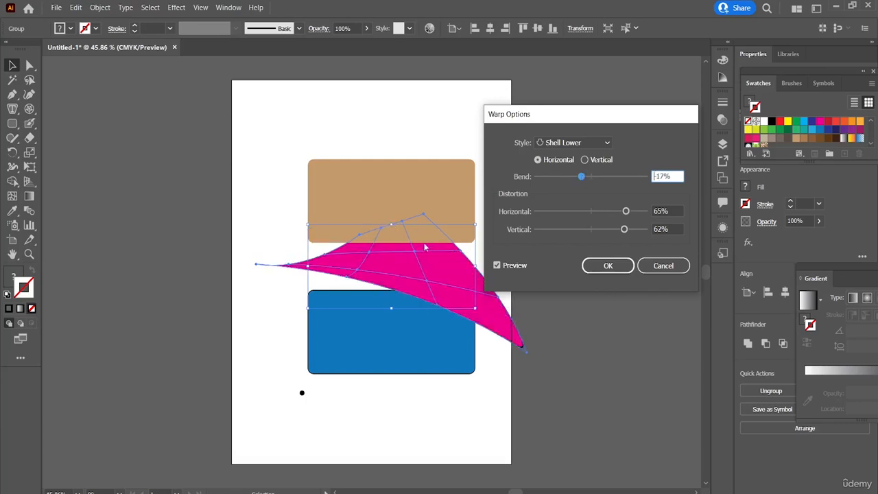
Set the warp to -3% horizontal and 2% vertical distortion with a 35% bend, try the vertical orientation, and return to horizontal.
left_click_drag(582, 177, 591, 177)
left_click(589, 211)
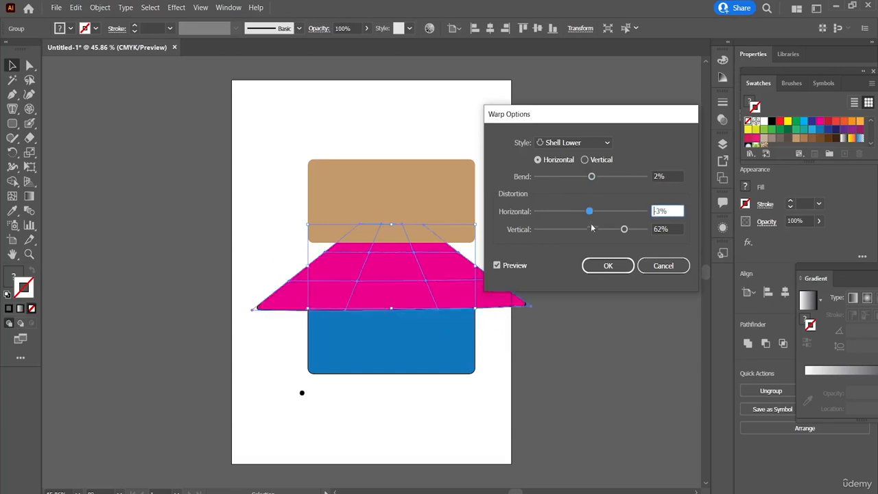
left_click(592, 229)
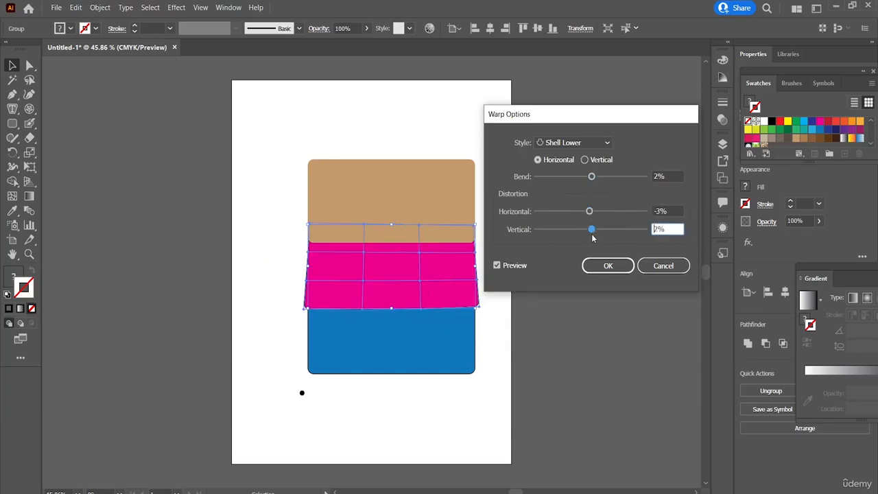
left_click(622, 177)
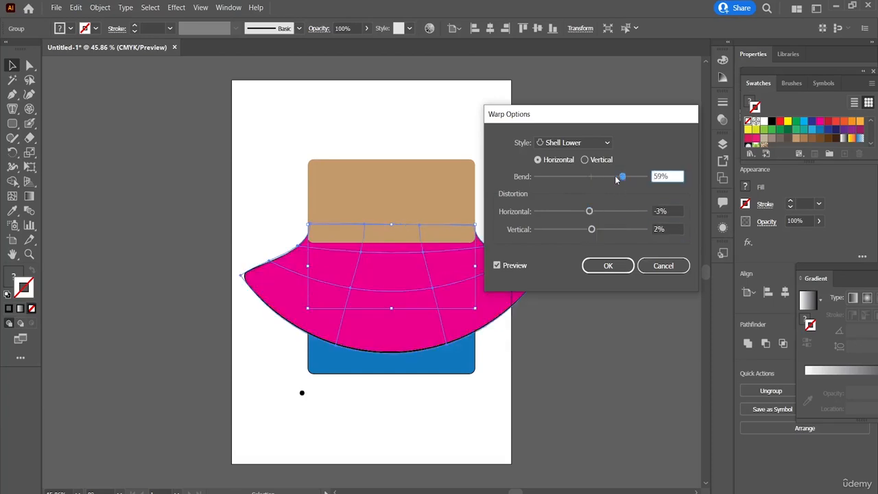
left_click(610, 178)
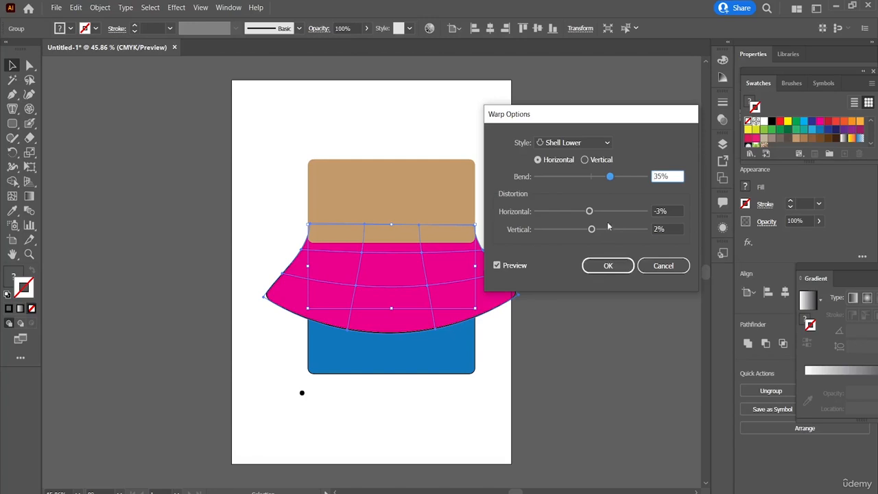
left_click(590, 160)
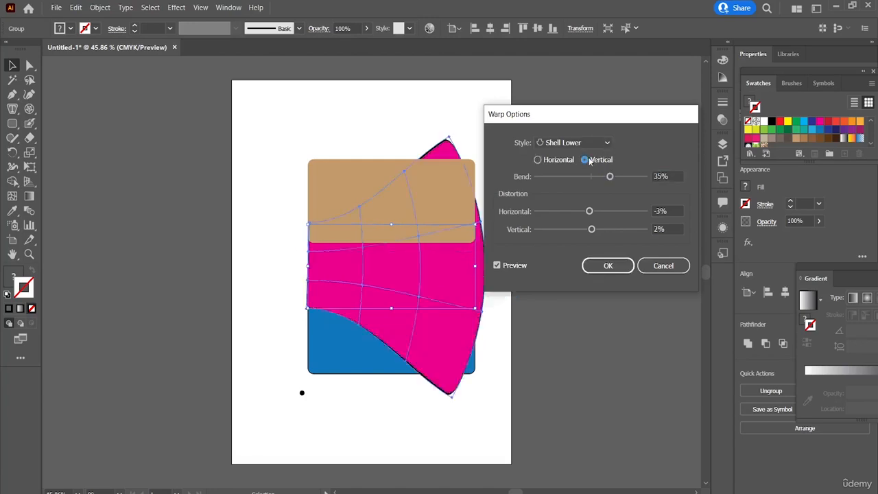
left_click(558, 160)
Preview the Bulge style, switch the warp to Arc Lower, and apply the envelope to the pink rectangle.
left_click(587, 142)
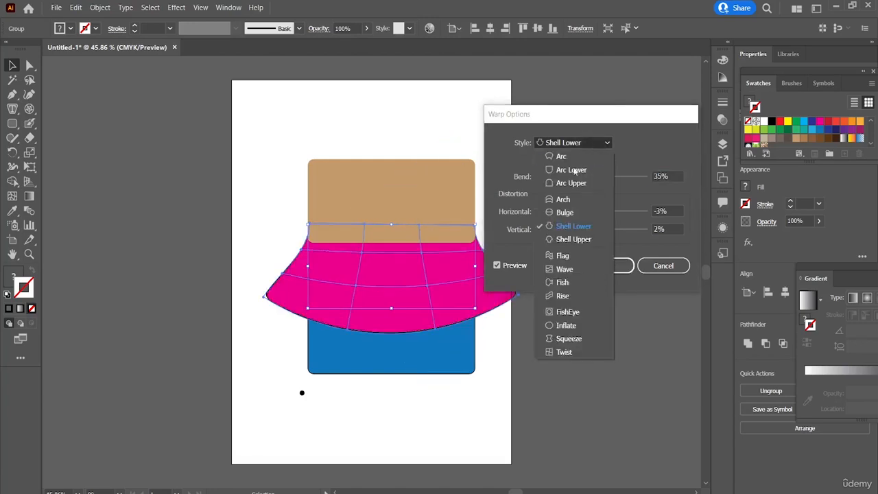
left_click(558, 214)
left_click(576, 143)
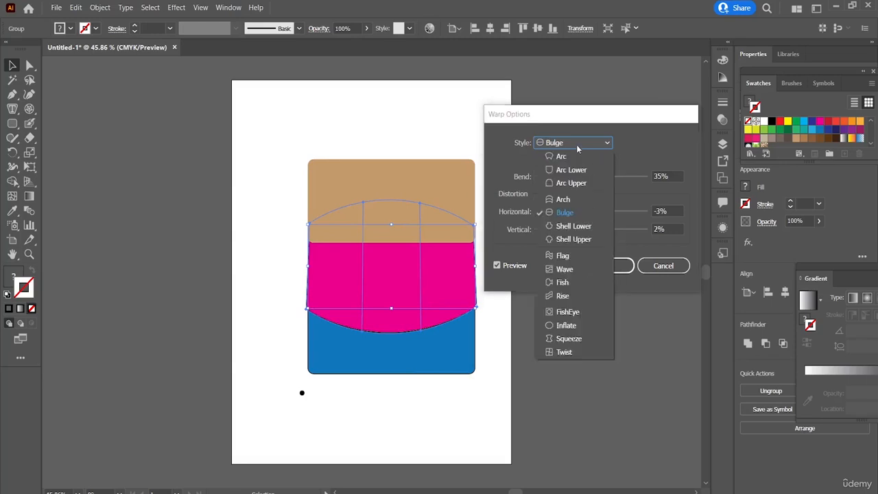
left_click(567, 169)
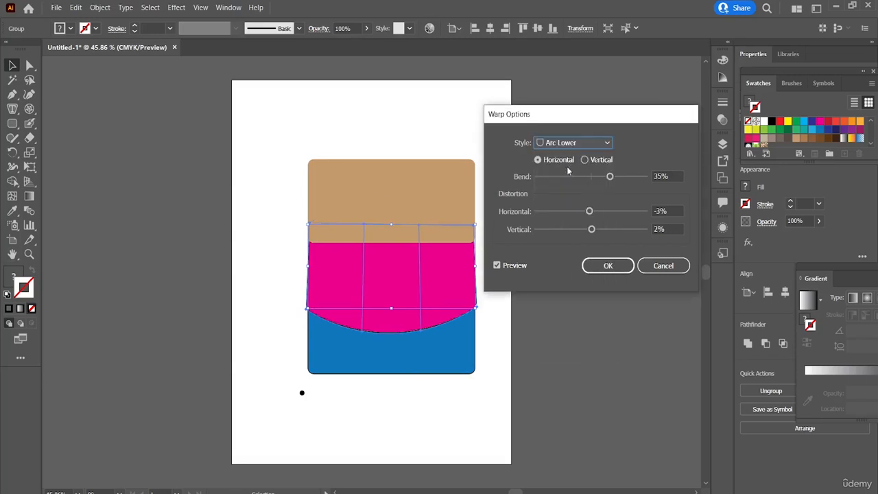
left_click(600, 268)
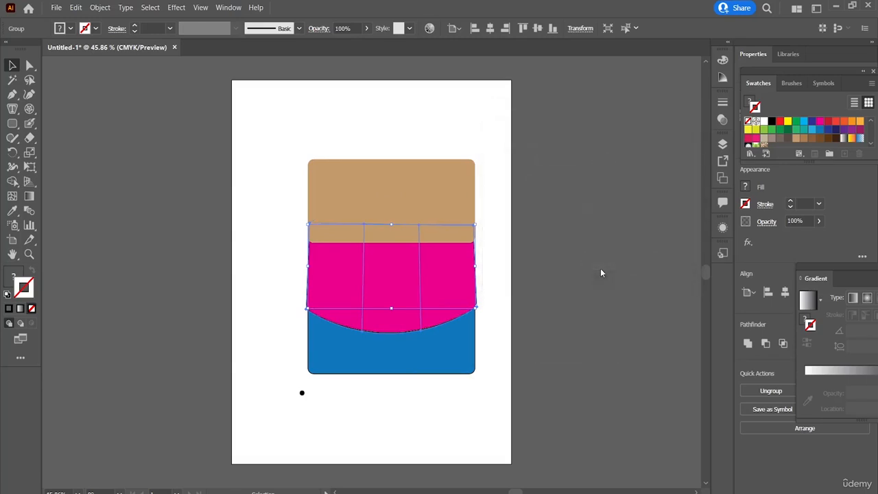
left_click(540, 237)
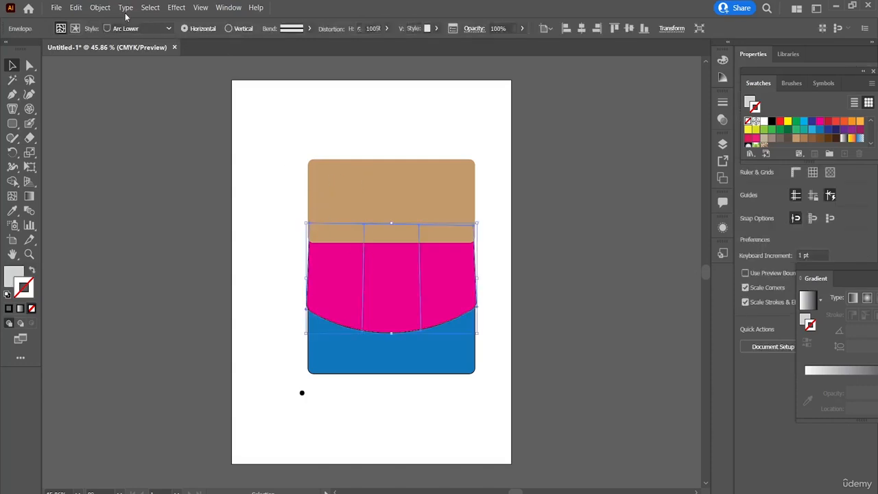
Reset the pink shape's envelope with a mesh of 1 row and 3 columns, maintaining the envelope shape.
left_click(103, 10)
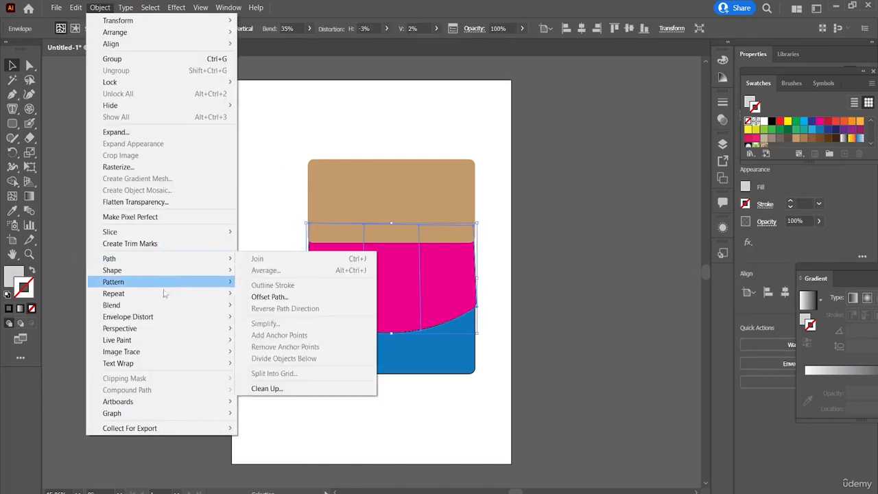
mouse_move(158, 322)
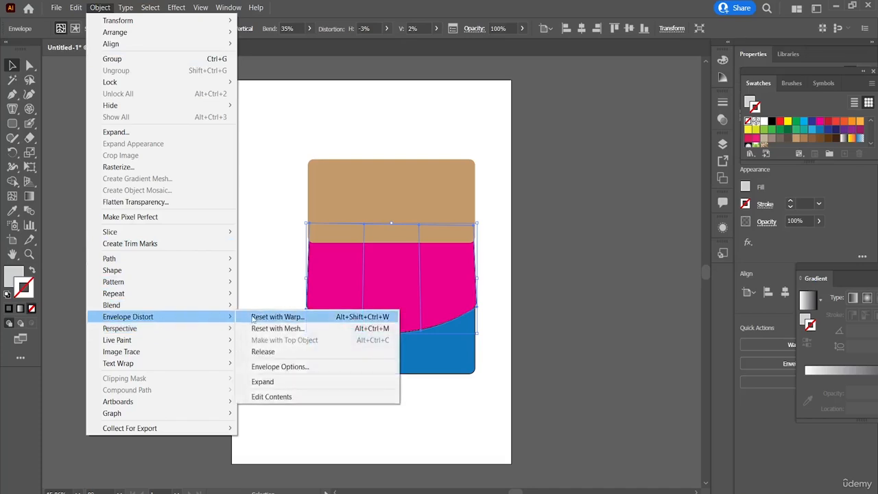
left_click(288, 328)
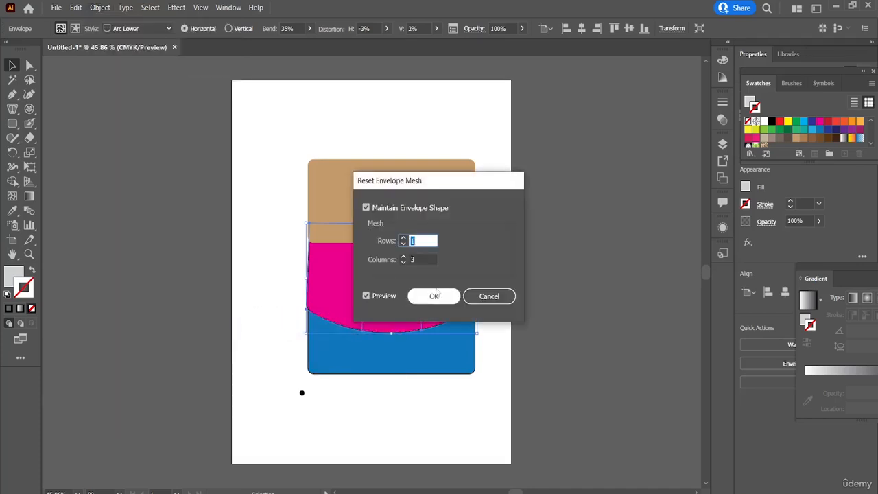
left_click(434, 296)
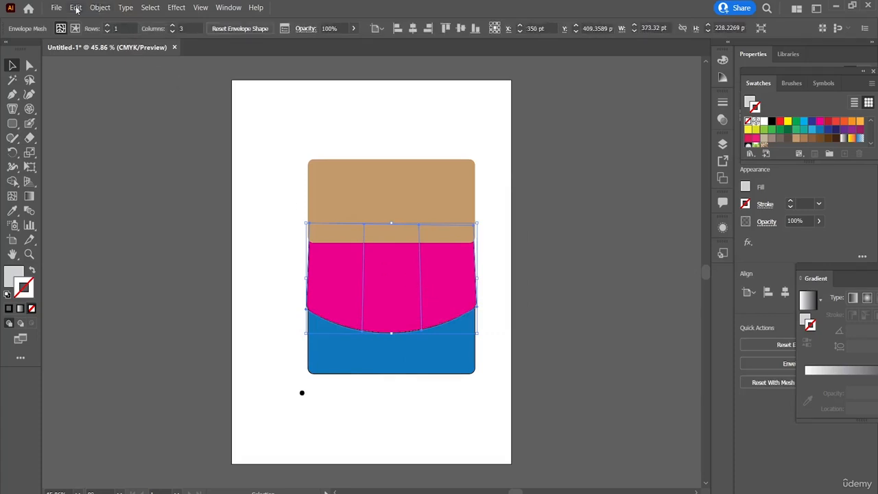
Review the Perspective and Live Paint commands offered for the pink envelope shape.
left_click(101, 8)
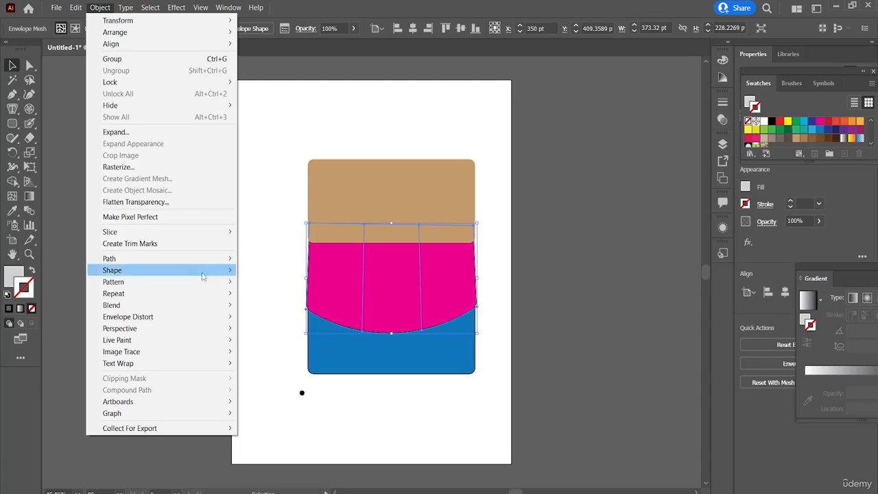
mouse_move(180, 329)
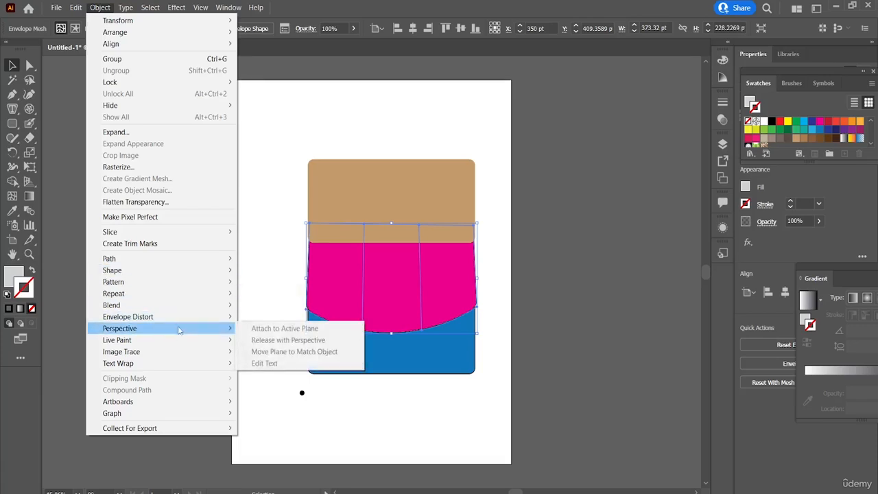
mouse_move(183, 315)
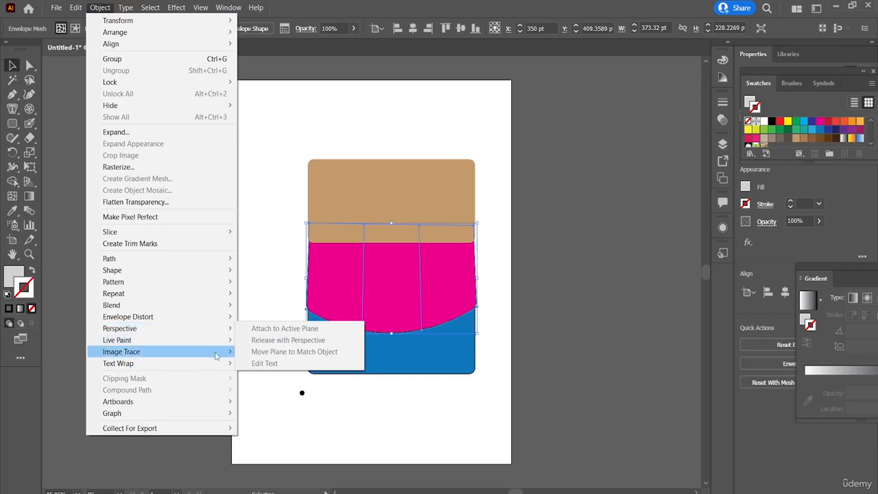
mouse_move(225, 340)
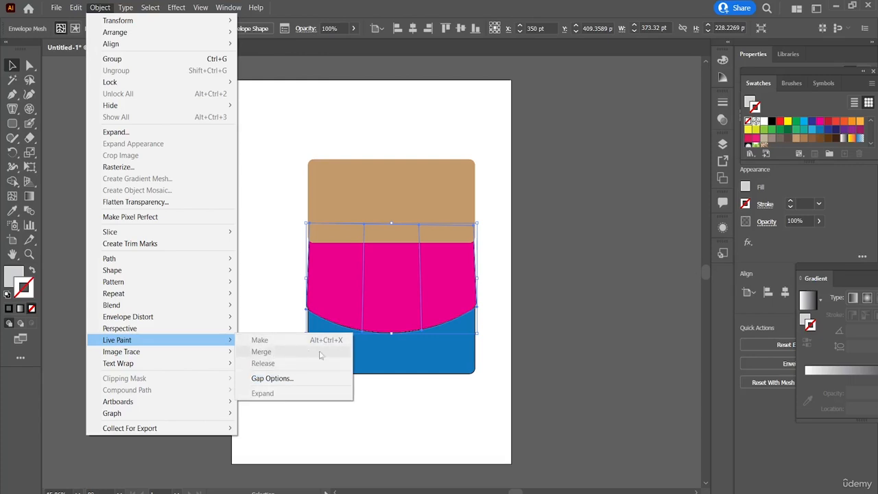
Convert the blue rectangle into a Live Paint group.
left_click(356, 361)
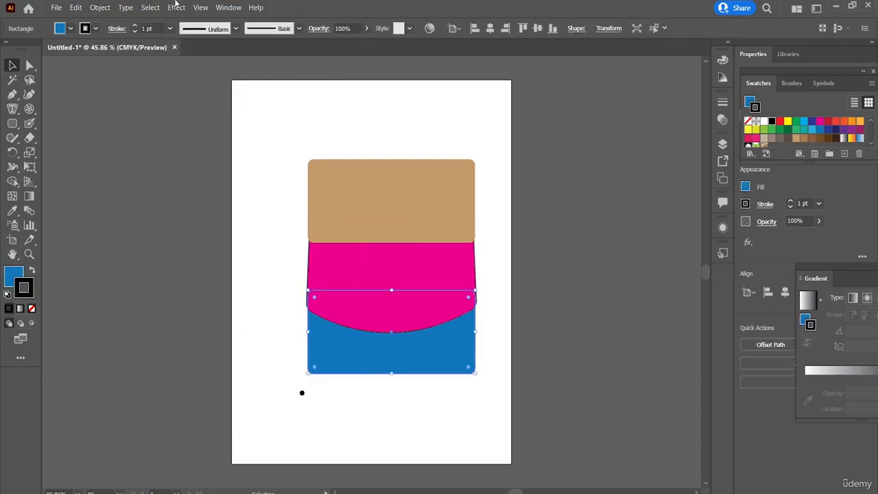
left_click(100, 9)
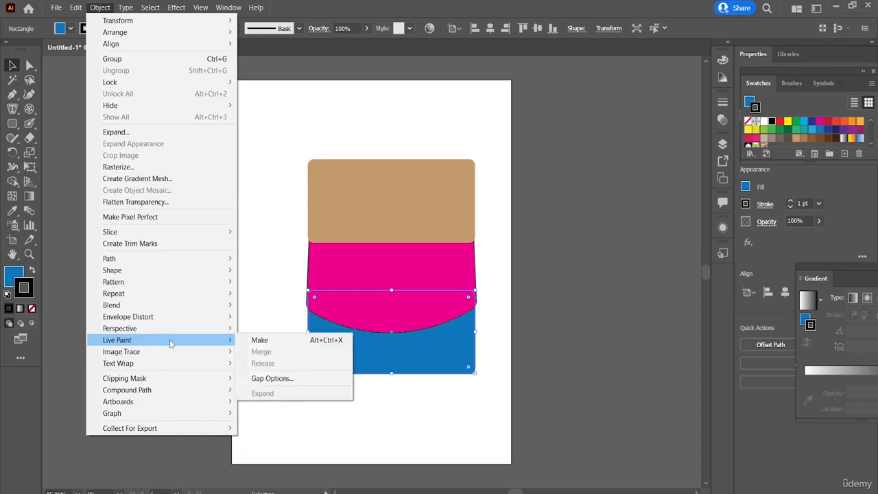
left_click(246, 342)
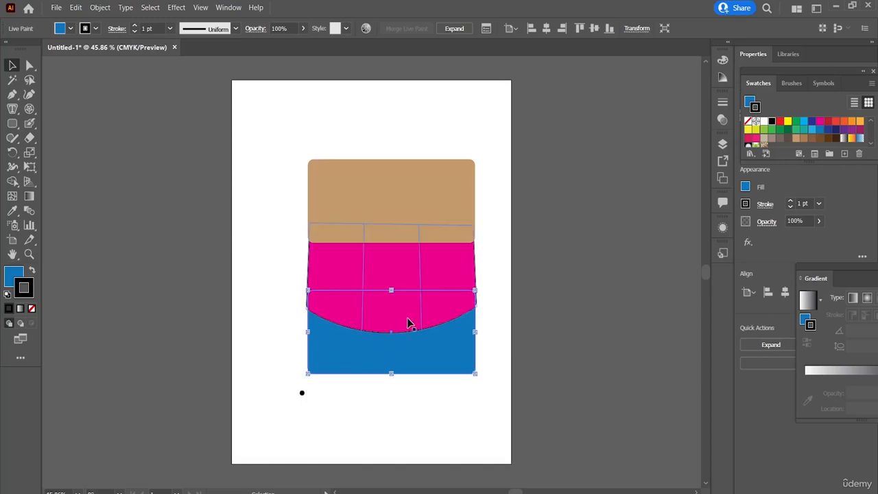
Try a brown stroke on the blue Live Paint group, switch it to light blue, and stretch the group's top edge slightly upward.
left_click(805, 139, "shift")
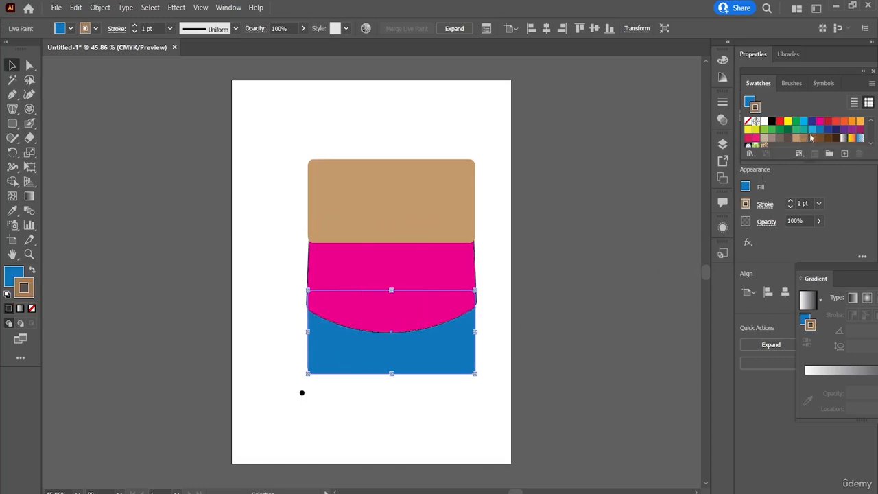
left_click(812, 129, "shift")
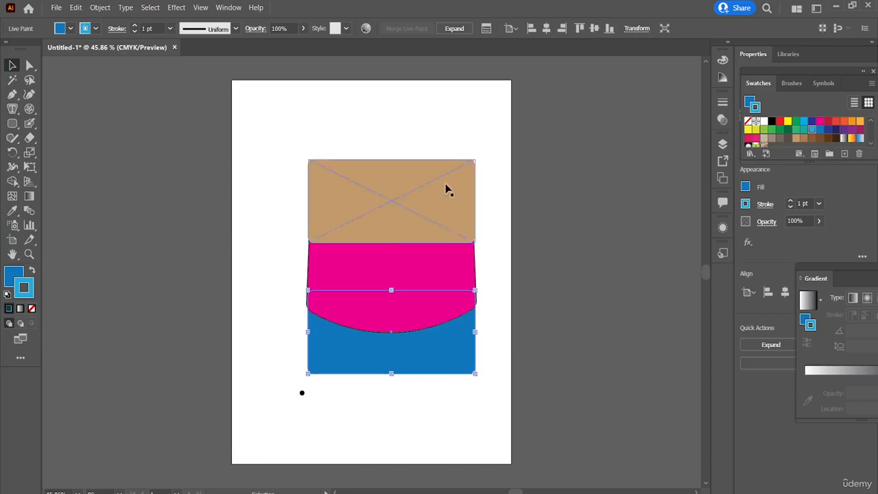
left_click_drag(391, 290, 385, 289)
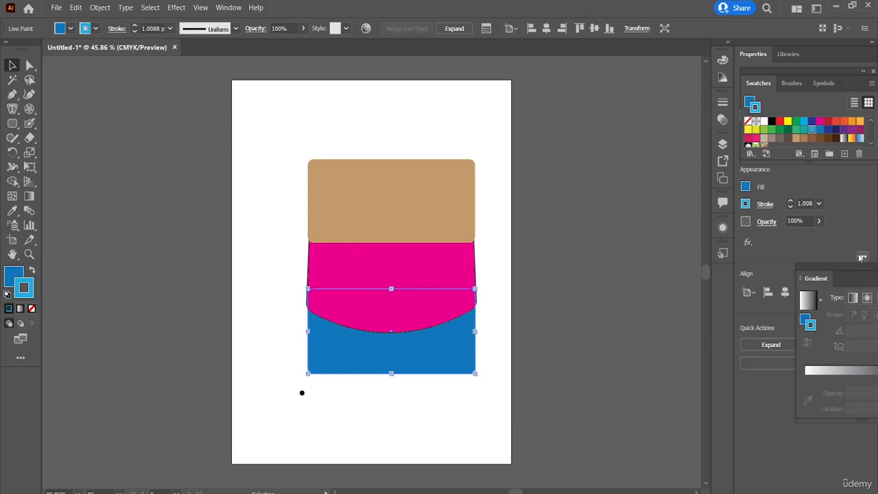
Review the Image Trace commands offered for the blue Live Paint group.
left_click(90, 12)
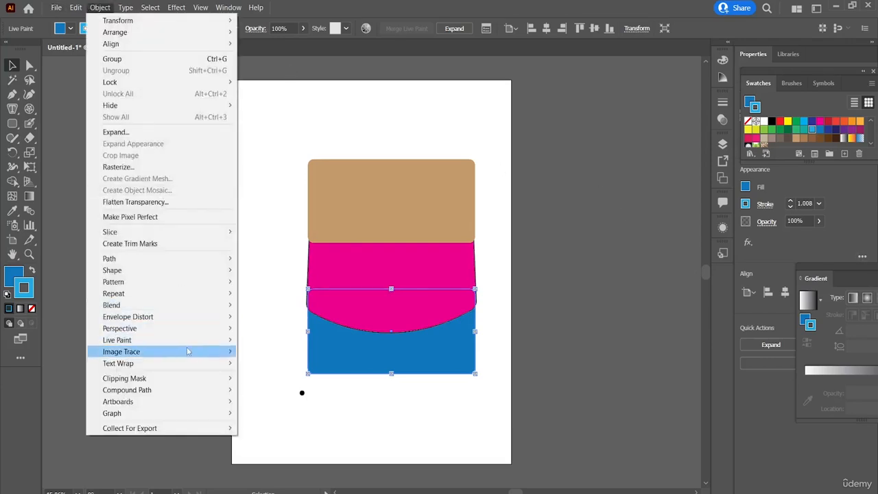
mouse_move(187, 351)
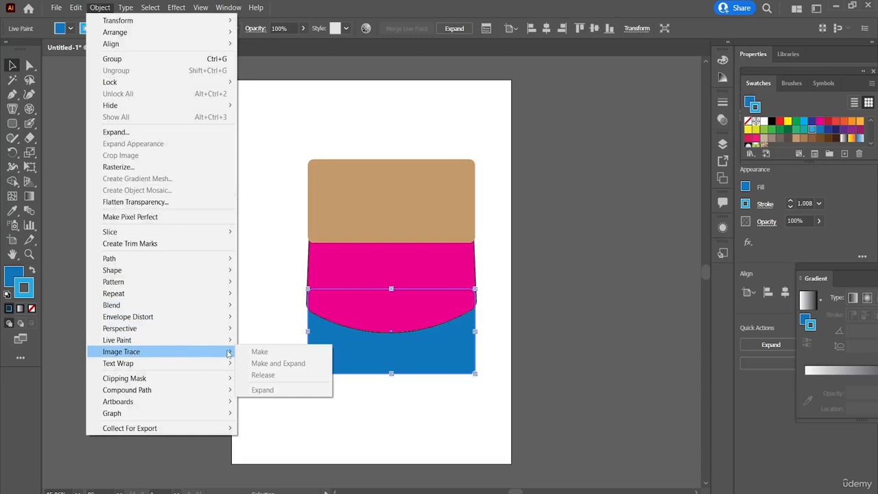
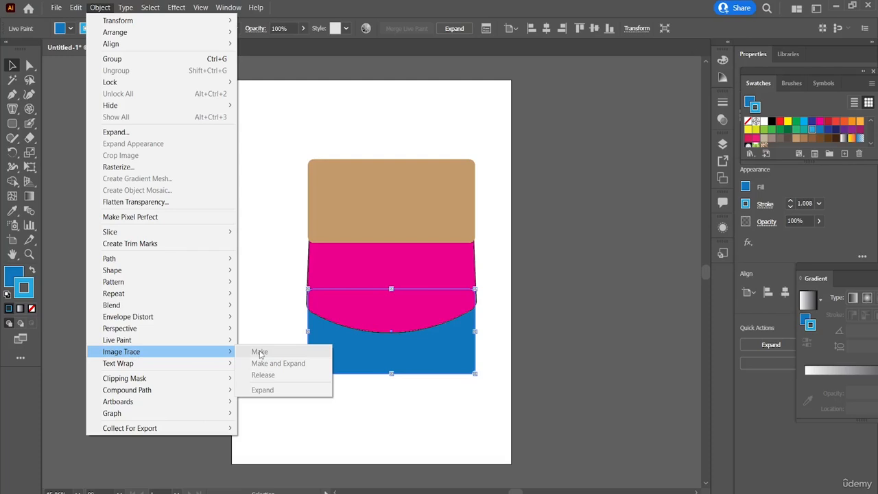
Apply a text wrap to the blue Live Paint group.
left_click(272, 274)
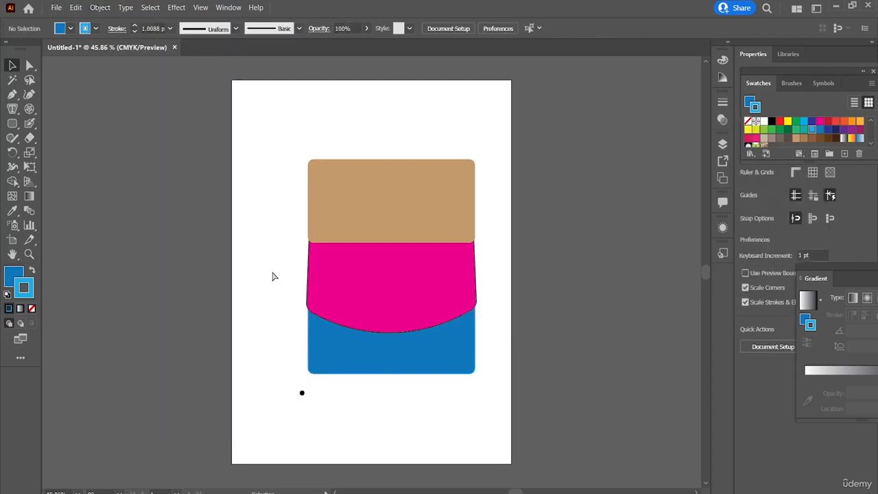
left_click(101, 7)
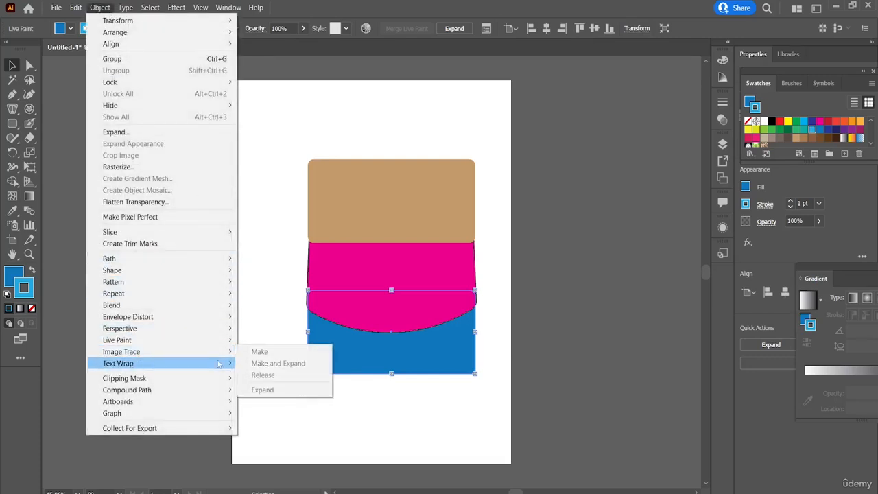
mouse_move(218, 363)
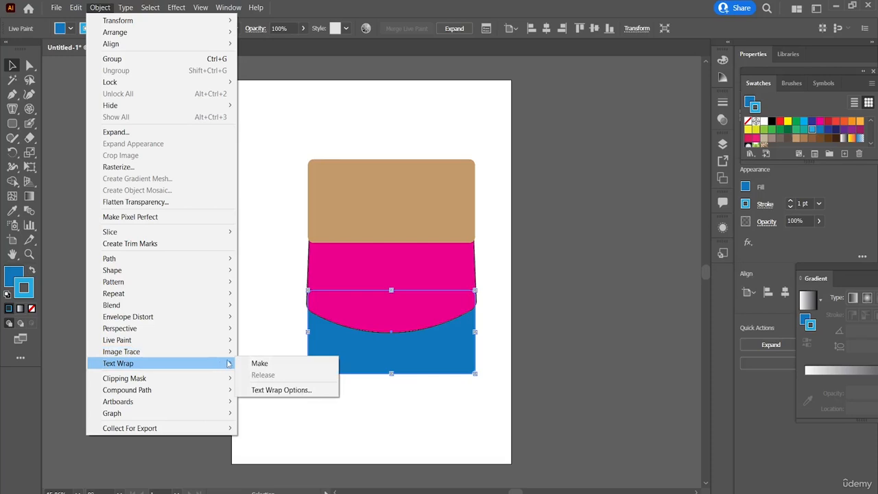
left_click(255, 363)
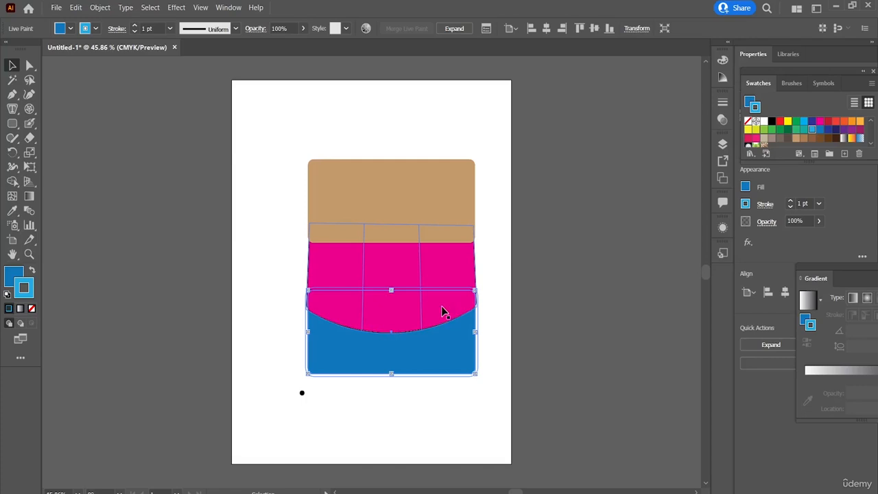
Try to make a clipping mask from the blue Live Paint group.
left_click(94, 7)
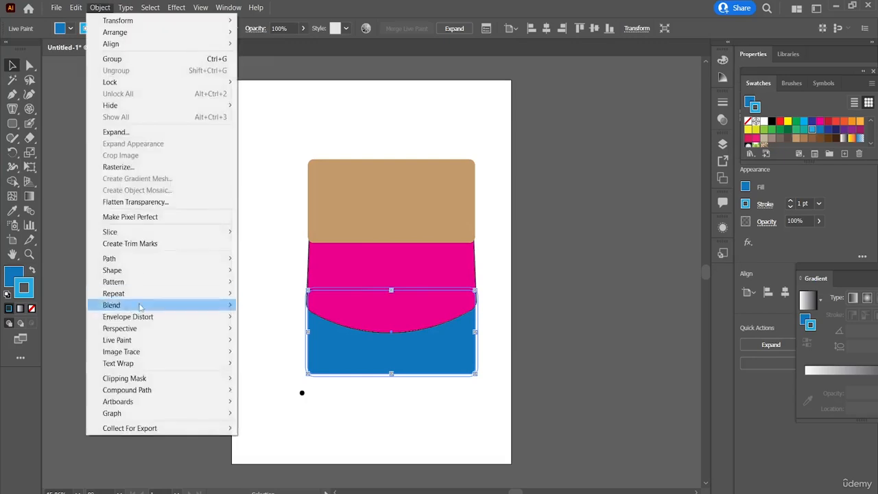
mouse_move(164, 369)
mouse_move(186, 379)
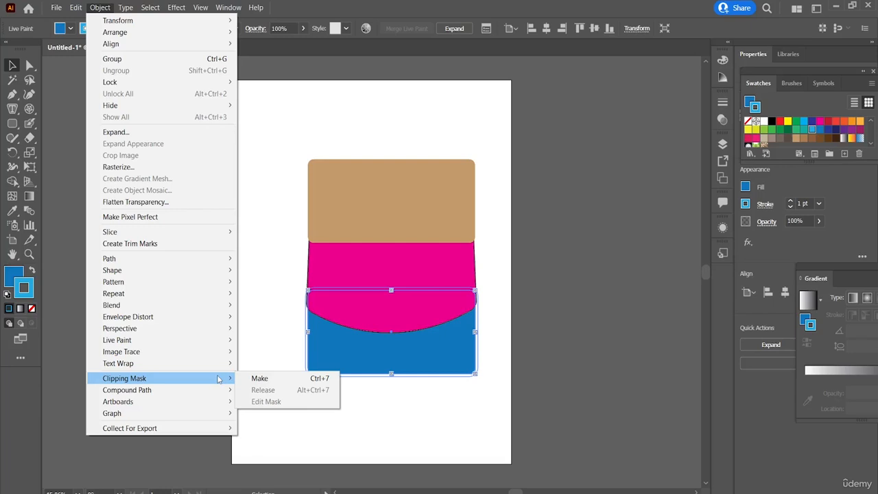
left_click(254, 380)
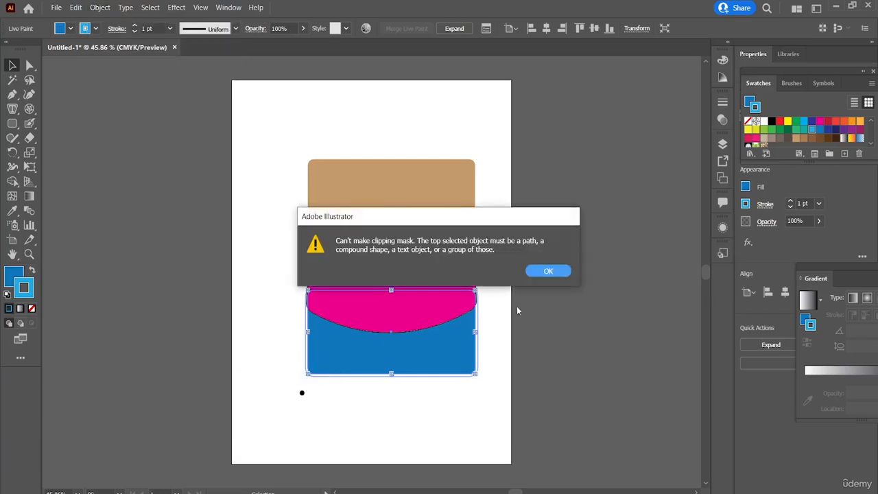
left_click(547, 272)
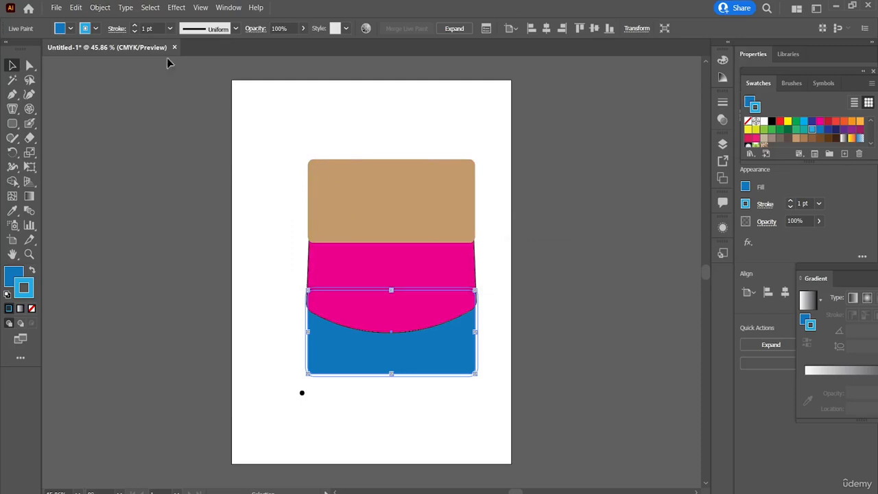
Try to make a compound path from the blue Live Paint group.
left_click(102, 8)
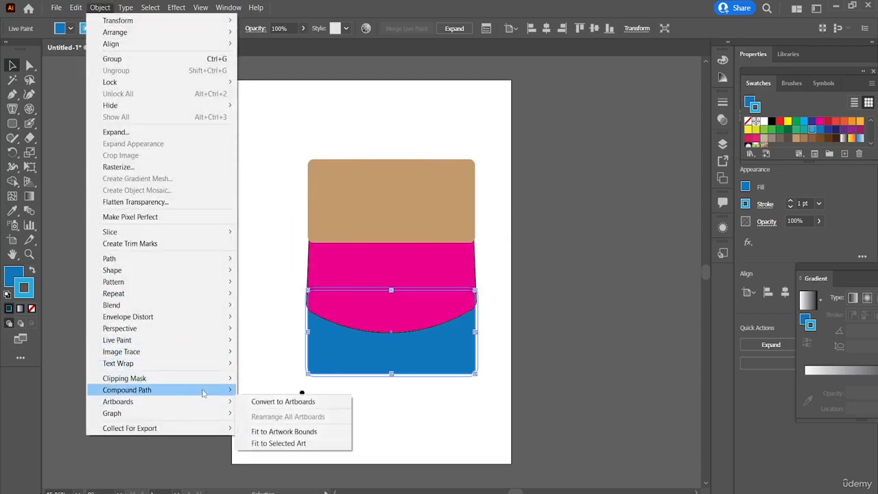
mouse_move(239, 392)
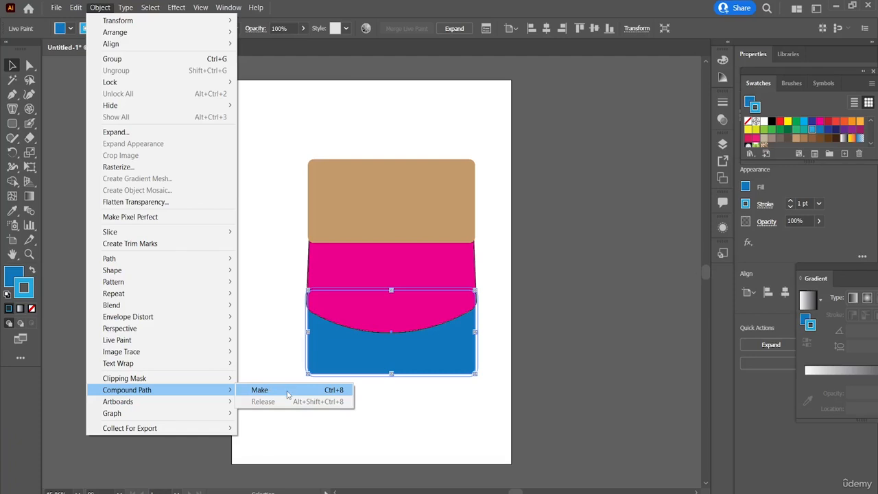
left_click(260, 390)
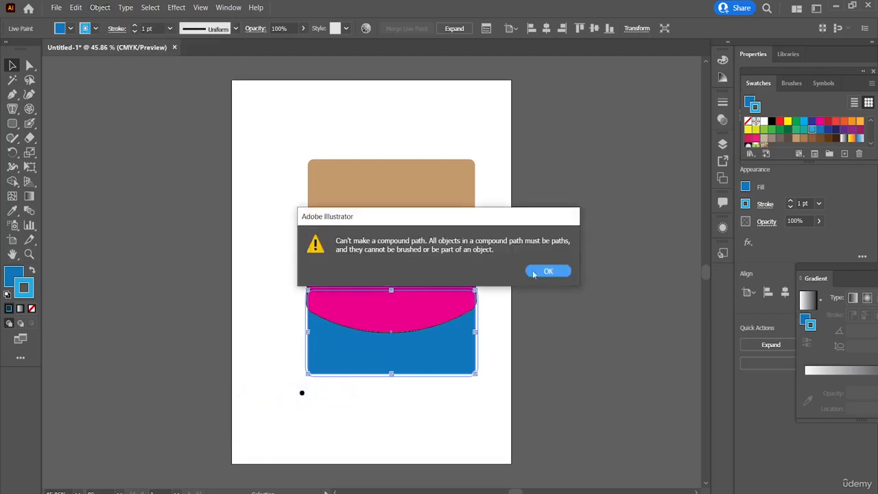
left_click(543, 272)
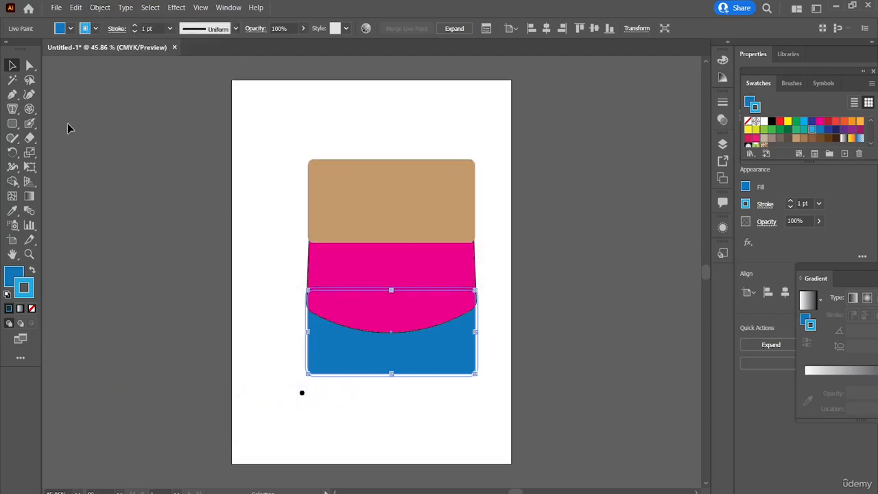
Draw a wide blue rounded rectangle overlapping the tan rectangle's upper edge and make it a compound path.
left_click(12, 123)
left_click_drag(274, 122, 453, 163)
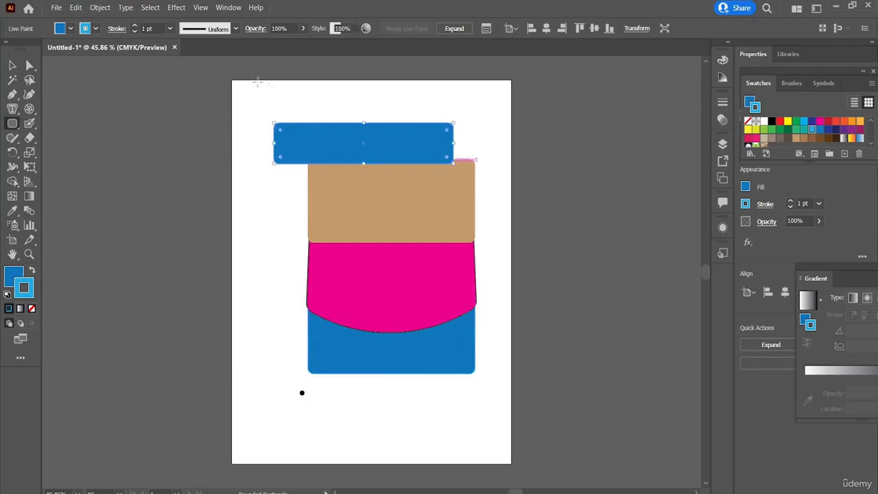
left_click(102, 7)
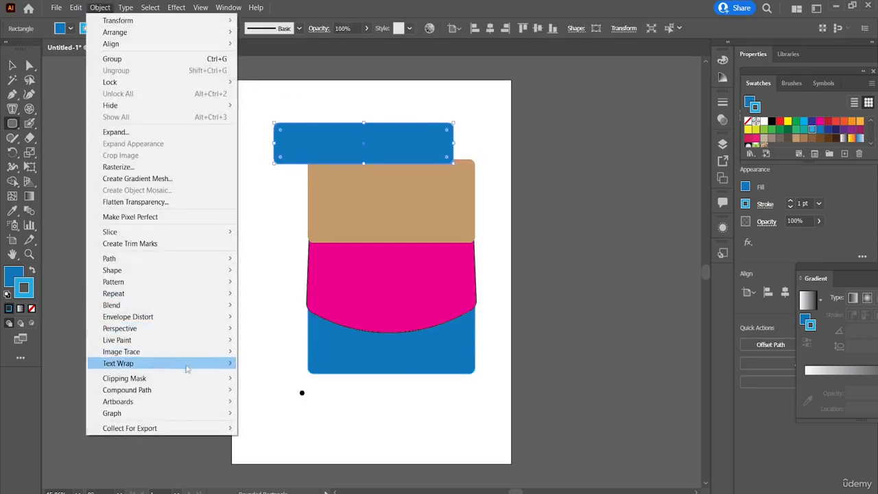
mouse_move(207, 391)
left_click(300, 390)
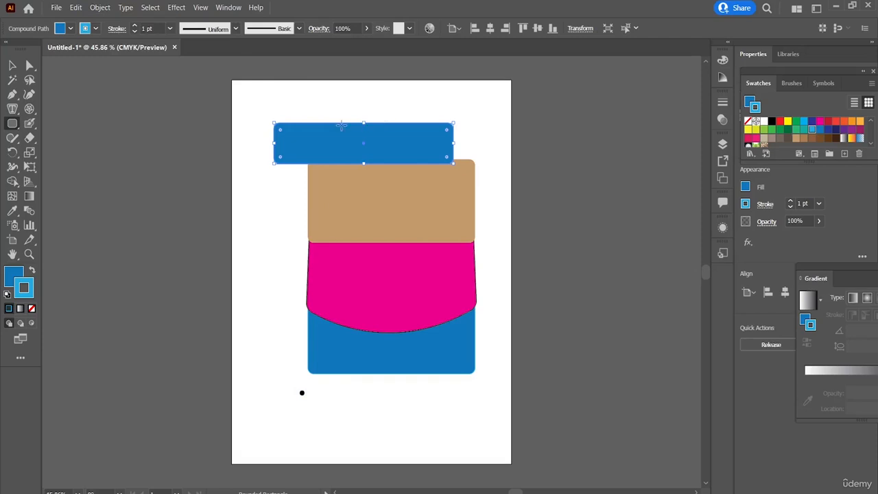
Draw a narrower, thin blue rounded rectangle directly above the wide blue one and make it a compound path.
left_click_drag(333, 107, 453, 122)
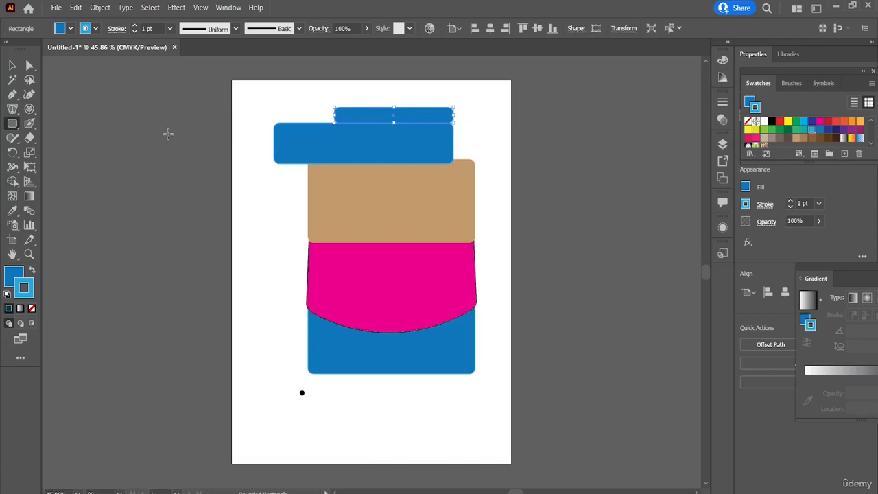
left_click(13, 65)
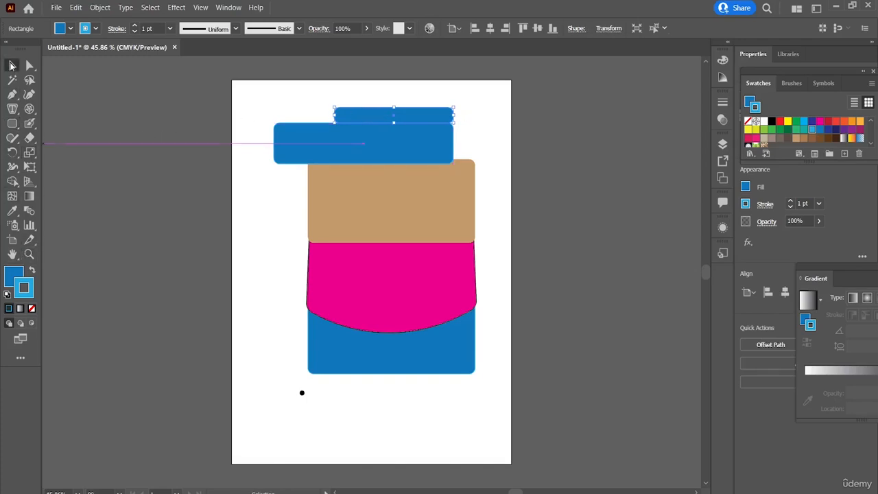
left_click(102, 8)
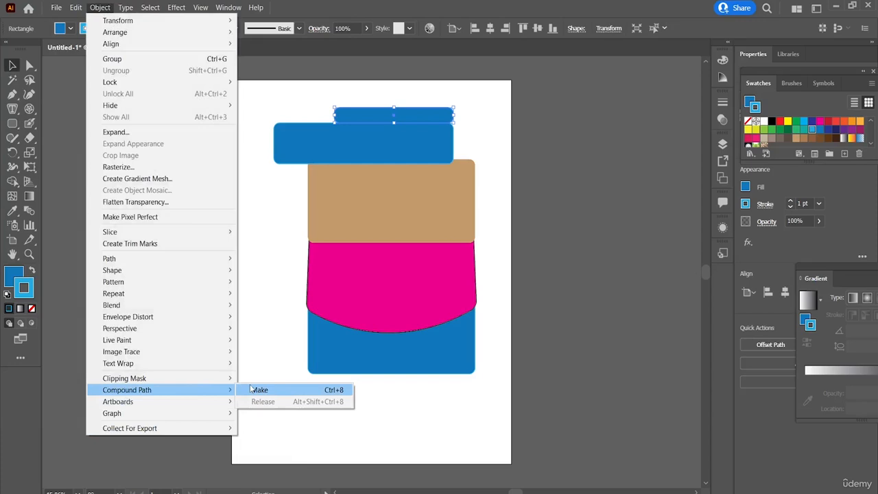
left_click(252, 390)
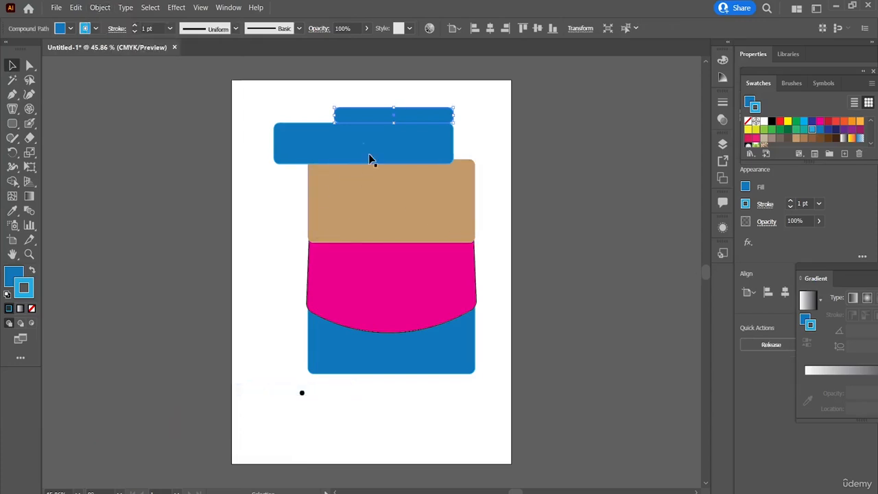
Try to convert the thin blue compound path to an artboard.
left_click(100, 7)
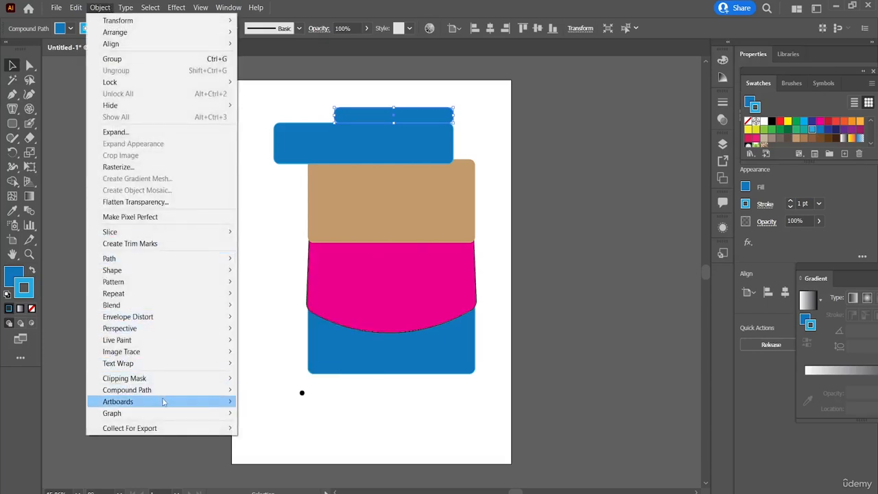
mouse_move(165, 401)
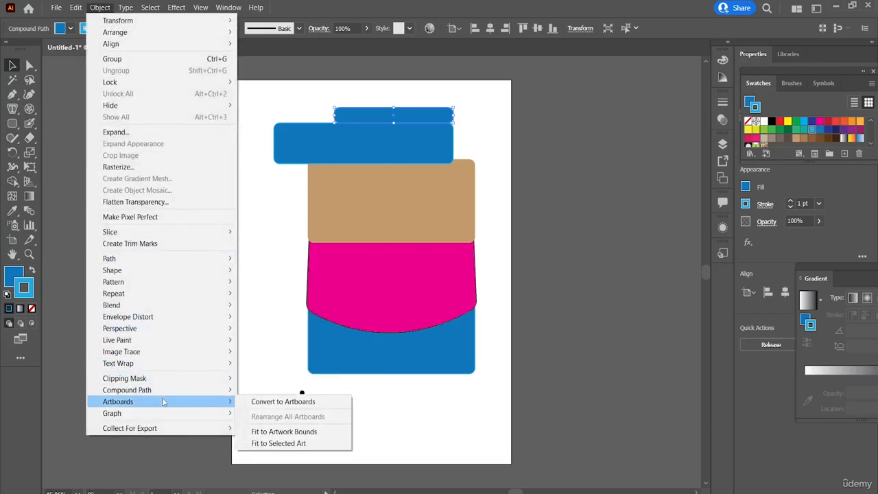
left_click(271, 405)
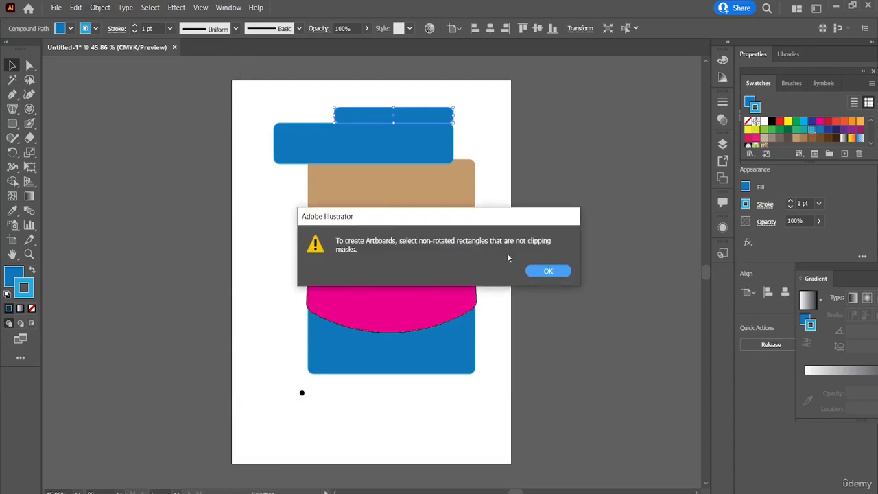
left_click(547, 270)
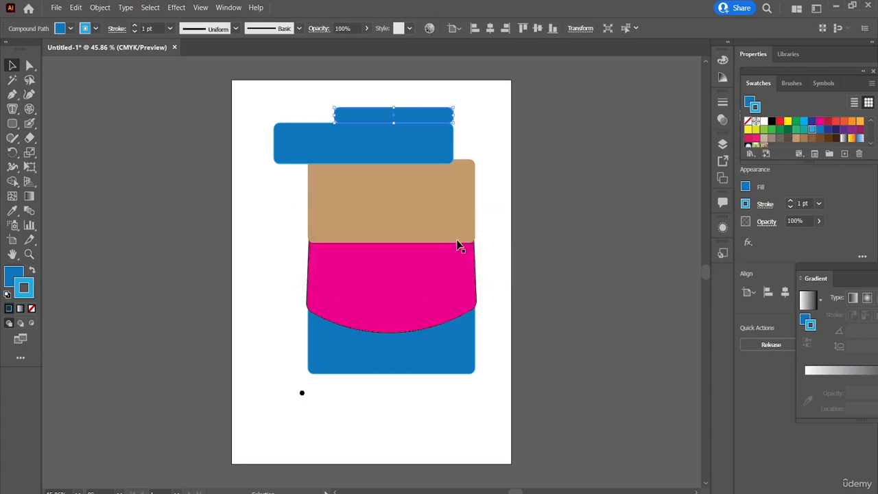
Rasterize the wide blue compound path in CMYK at High (300 ppi) with a white background.
left_click(394, 146)
left_click(99, 8)
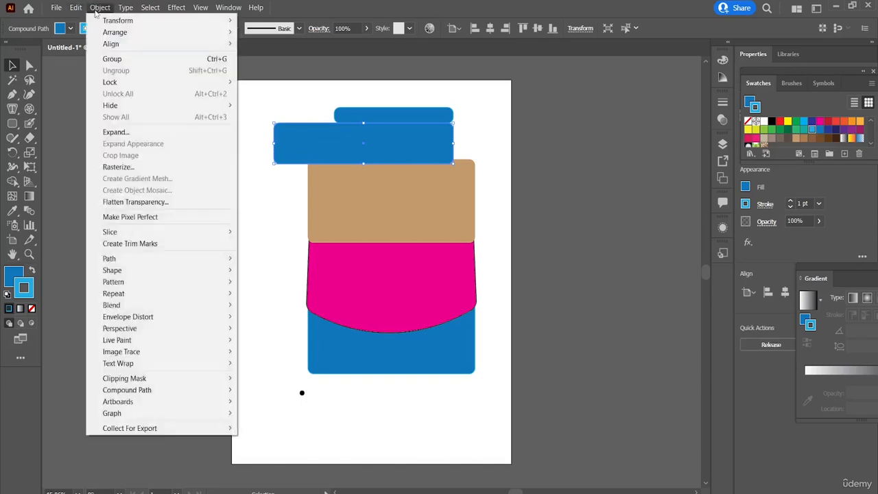
left_click(111, 168)
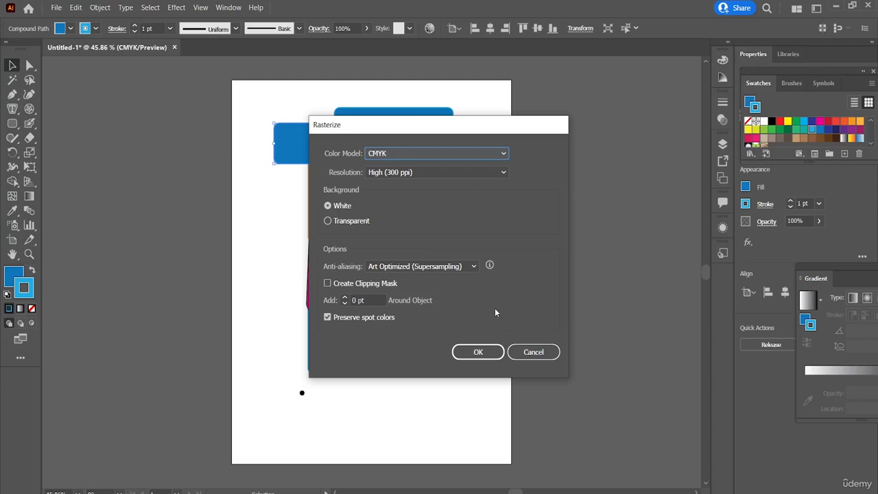
left_click(489, 352)
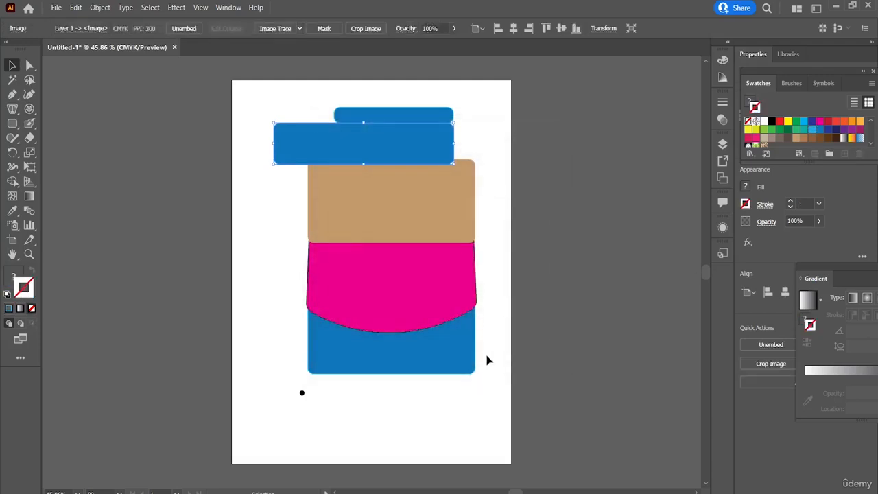
Review the Artboards commands offered for the rasterized blue rectangle.
left_click(100, 7)
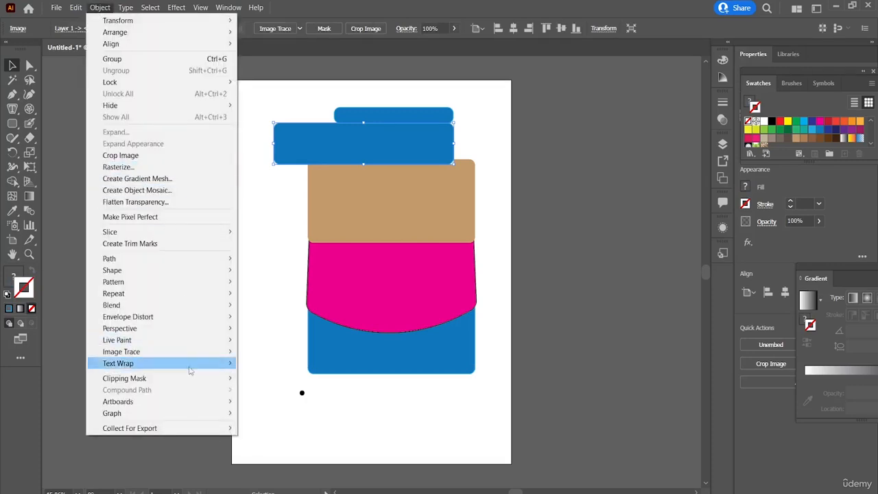
mouse_move(218, 401)
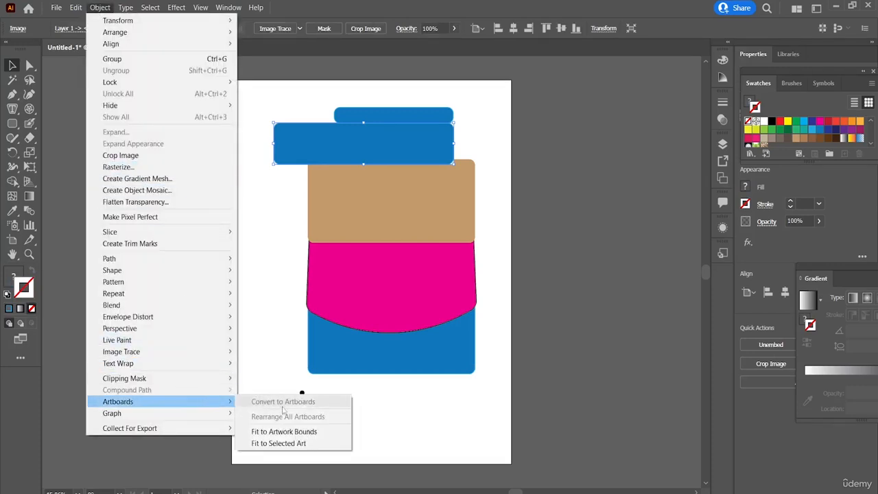
left_click(327, 148)
Isolate the rasterized blue rectangle for editing and step back out to the Layer 1 level.
double_click(434, 162)
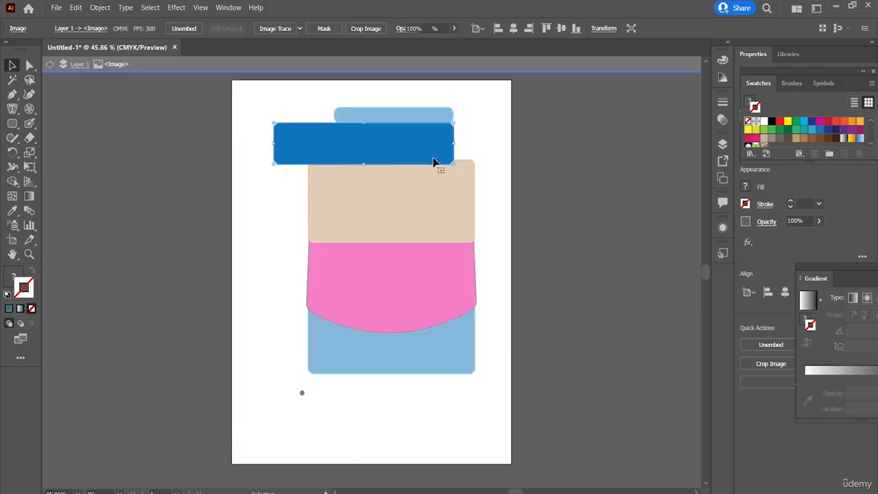
left_click(497, 136)
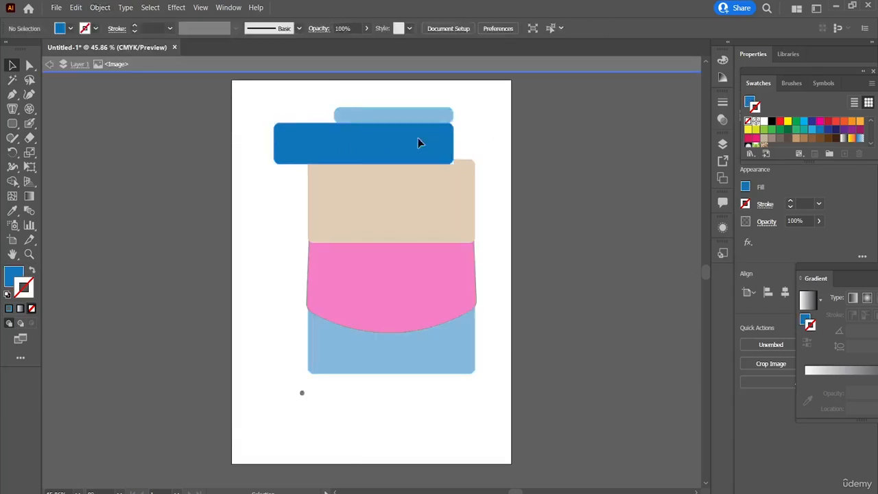
left_click(49, 64)
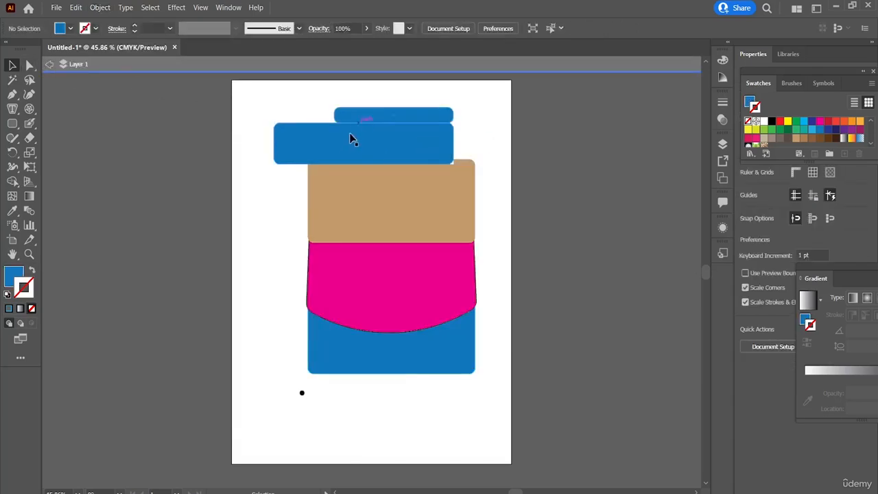
Move the rasterized blue rectangle past the artboard's left edge, isolate it briefly, and move it across to overhang the right edge.
left_click_drag(350, 137, 312, 154)
double_click(306, 157)
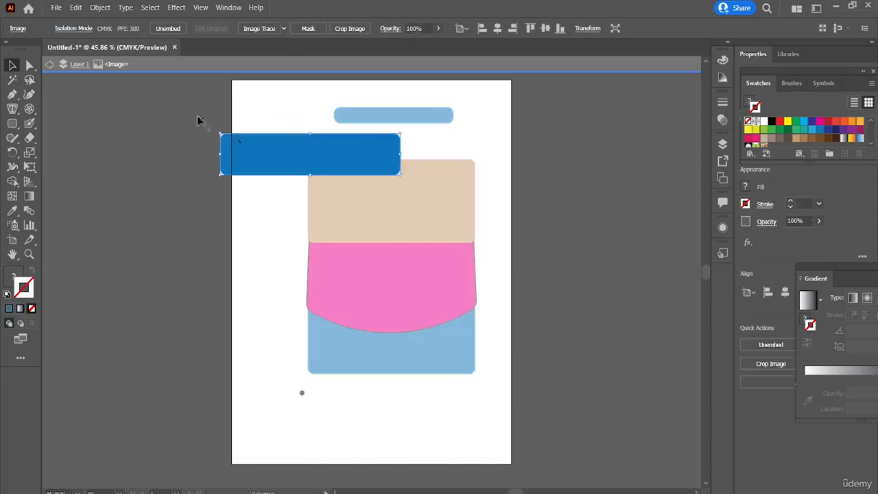
left_click(50, 64)
left_click_drag(282, 142, 453, 149)
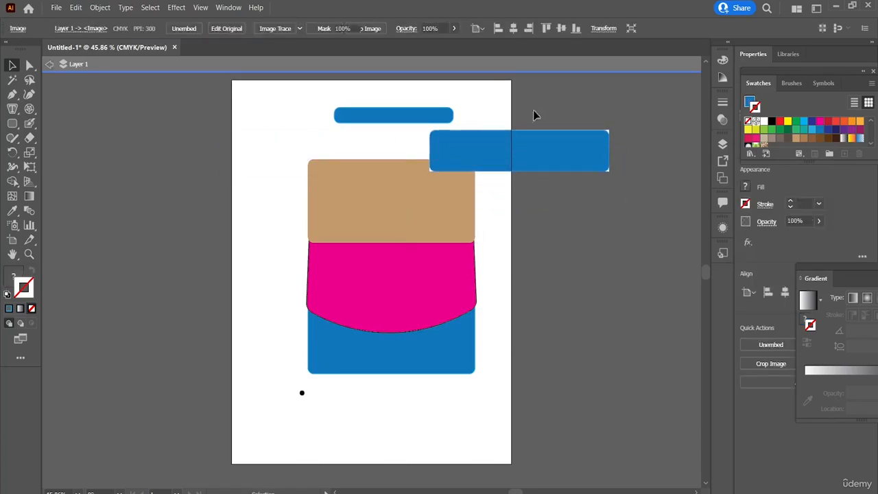
left_click(621, 127)
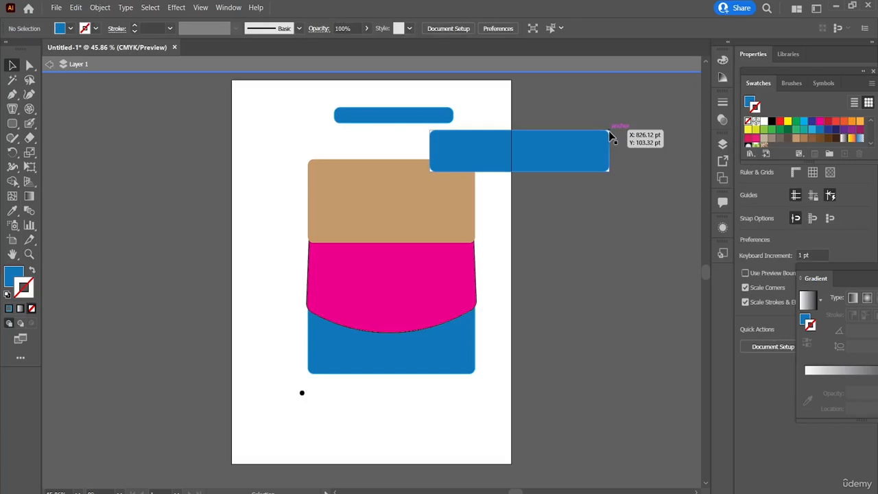
left_click(576, 130)
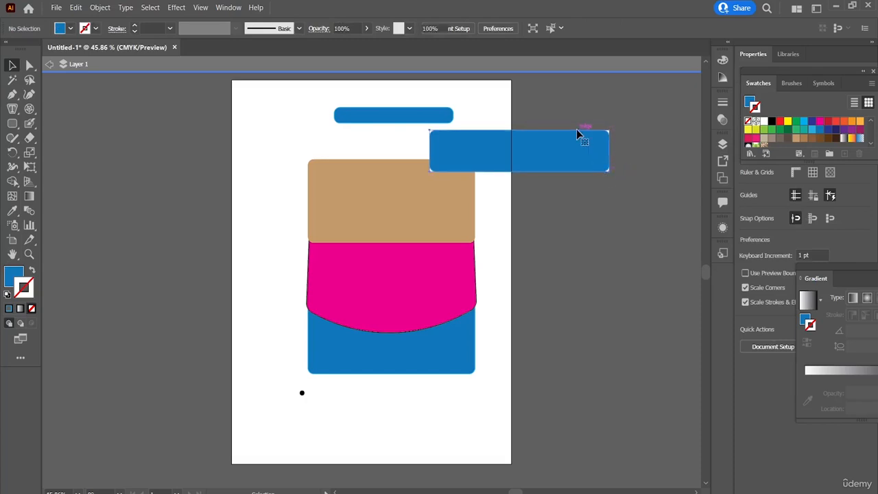
Move the rasterized blue rectangle onto the upper edge of the tan rectangle and exit isolation mode.
left_click_drag(463, 150, 339, 144)
left_click(500, 122)
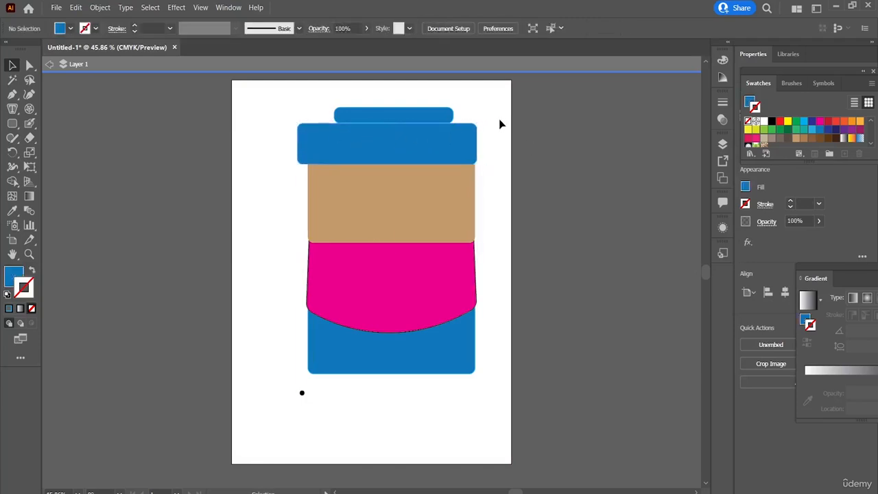
left_click(50, 69)
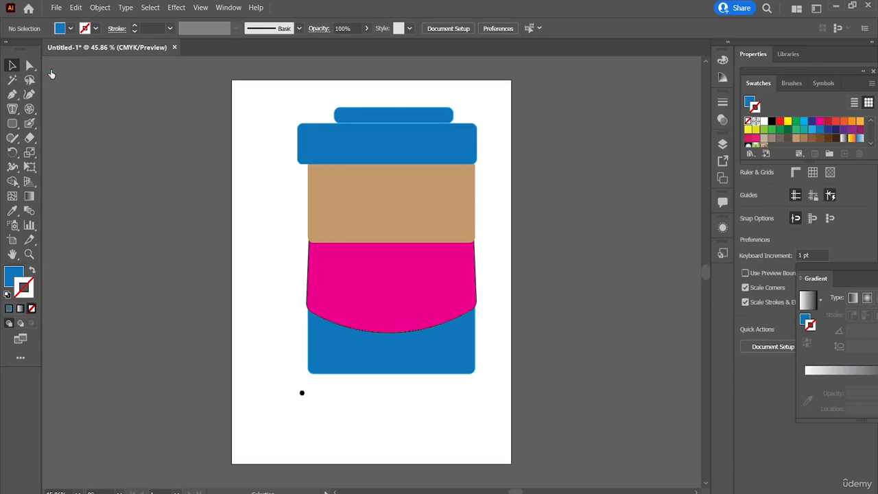
Review the graph type, style and column options, and accept the default column graph settings.
left_click(100, 8)
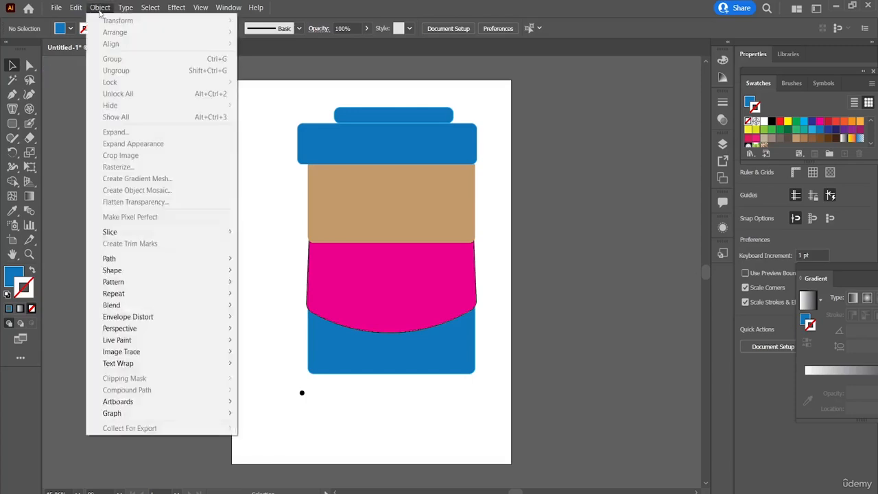
mouse_move(180, 414)
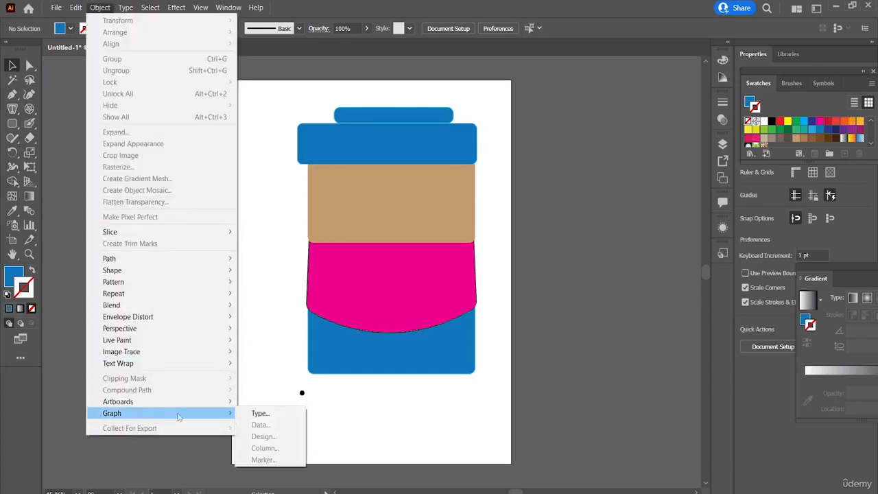
left_click(251, 415)
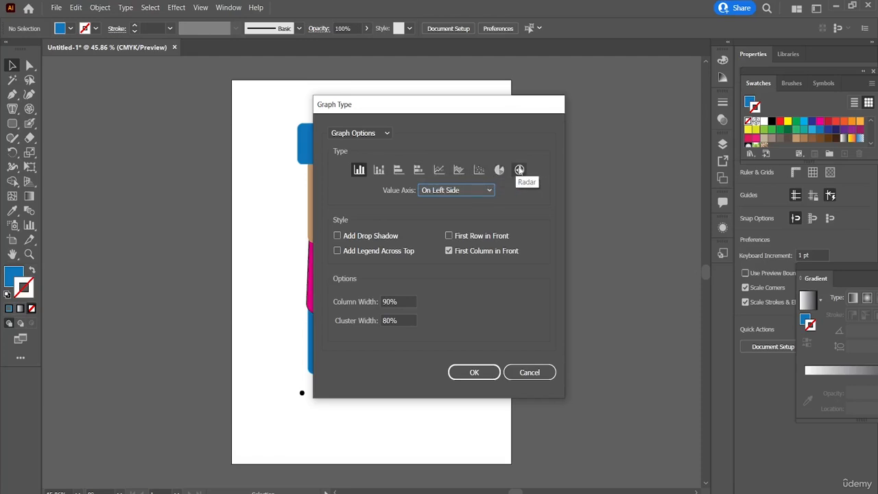
left_click(467, 370)
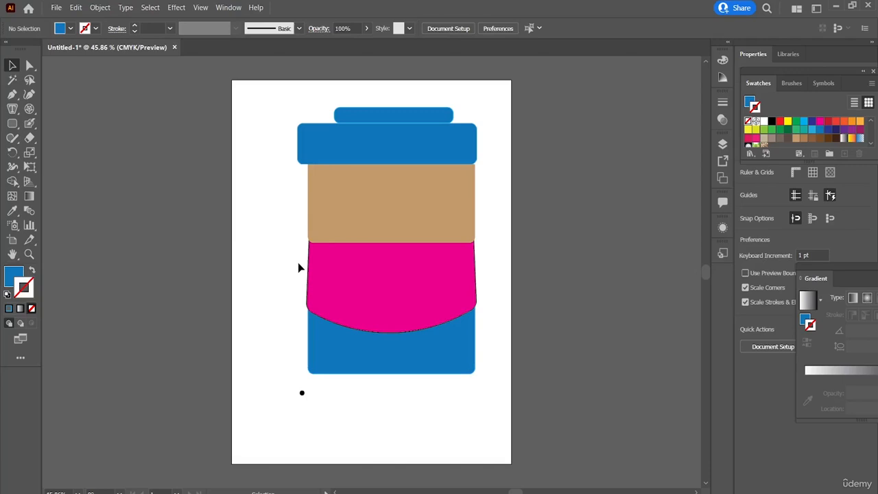
Delete all the stacked coloured shapes and the small black dot to leave the artboard empty.
left_click_drag(308, 111, 444, 429)
key("Delete")
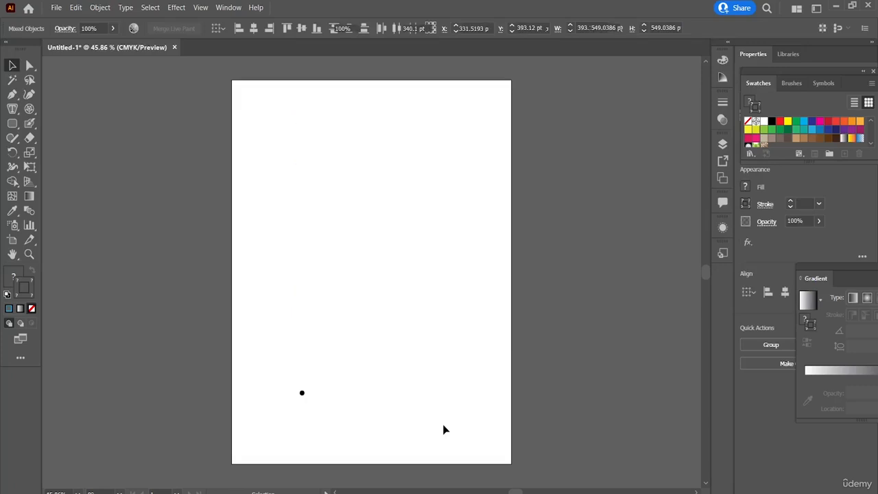
left_click(103, 8)
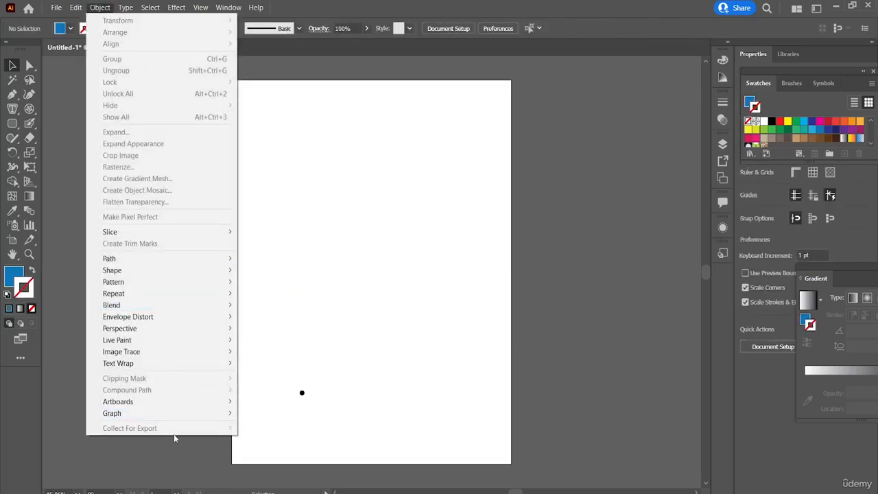
left_click_drag(312, 381, 294, 409)
key("Delete")
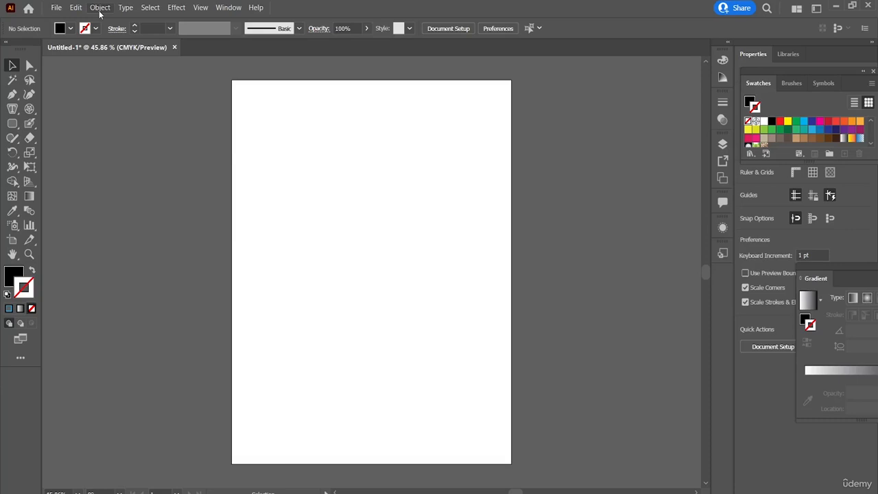
Sketch two diagonal lines and a large circle in the upper middle of the artboard with the Shaper tool.
left_click(14, 140)
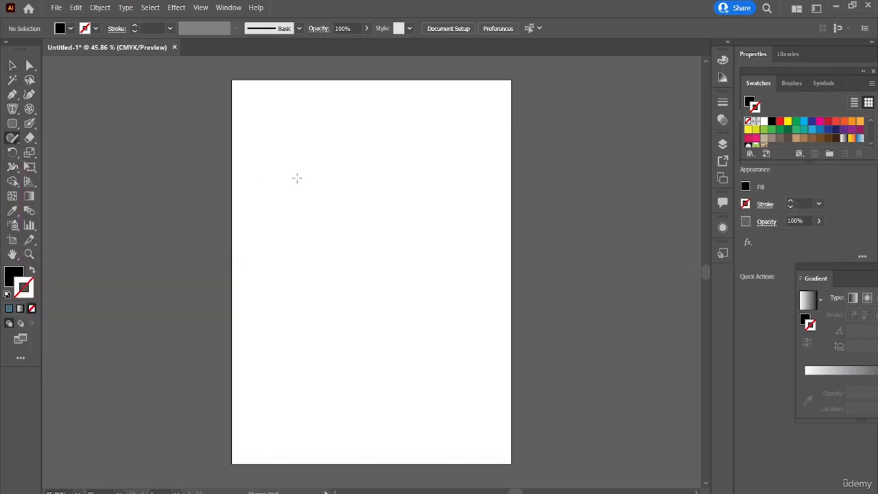
mouse_move(297, 178)
left_mouse_down()
mouse_move(395, 220)
mouse_move(414, 289)
mouse_move(355, 270)
left_mouse_up()
mouse_move(360, 222)
left_mouse_down()
mouse_move(373, 252)
mouse_move(348, 264)
left_mouse_up()
left_click_drag(382, 177, 320, 268)
left_click_drag(392, 212, 316, 291)
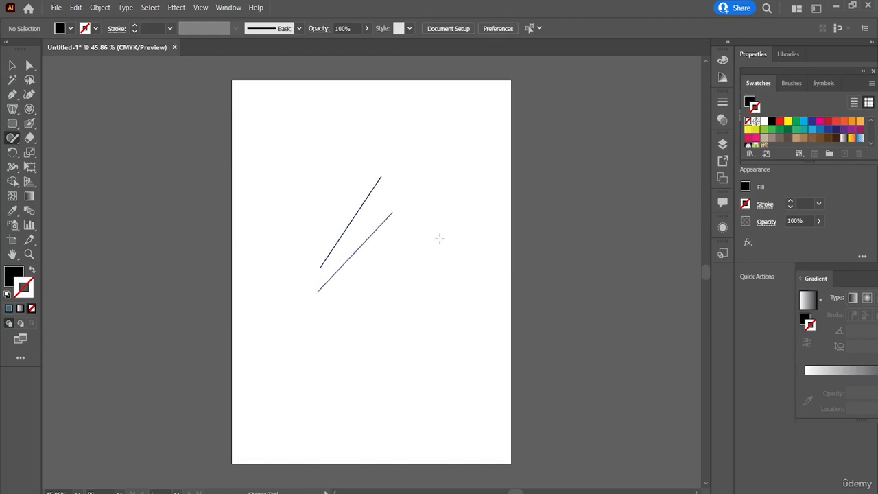
mouse_move(439, 238)
left_mouse_down()
mouse_move(385, 246)
mouse_move(382, 285)
mouse_move(411, 266)
mouse_move(361, 227)
mouse_move(376, 177)
mouse_move(421, 199)
left_mouse_up()
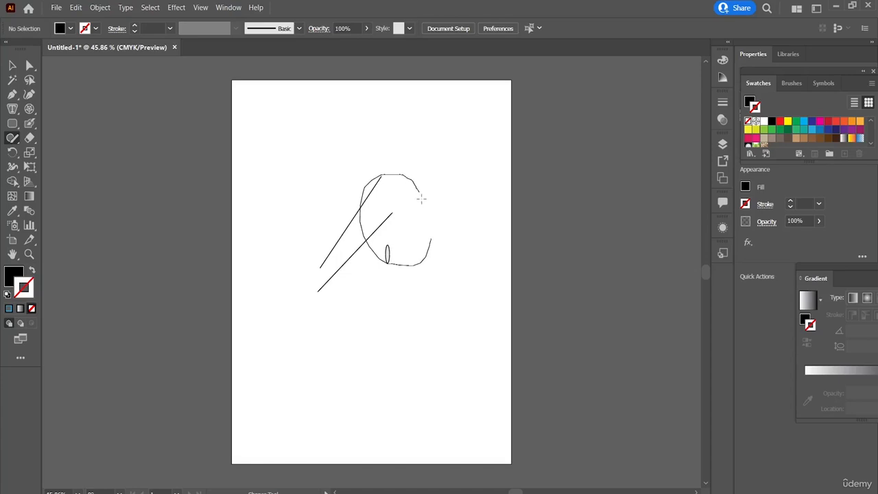
left_click_drag(429, 237, 428, 238)
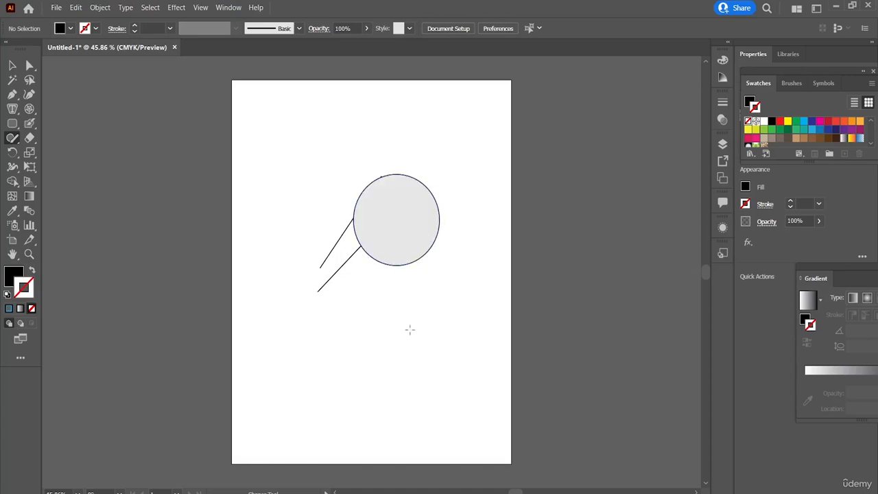
Sketch a short horizontal line, a triangle and a wide rectangle below the circle with the Shaper tool.
left_click_drag(356, 339, 330, 332)
mouse_move(396, 325)
left_mouse_down()
mouse_move(377, 296)
mouse_move(328, 349)
mouse_move(309, 281)
left_mouse_up()
left_click_drag(368, 313, 412, 311)
mouse_move(480, 315)
left_mouse_down()
mouse_move(465, 270)
mouse_move(439, 322)
mouse_move(480, 321)
left_mouse_up()
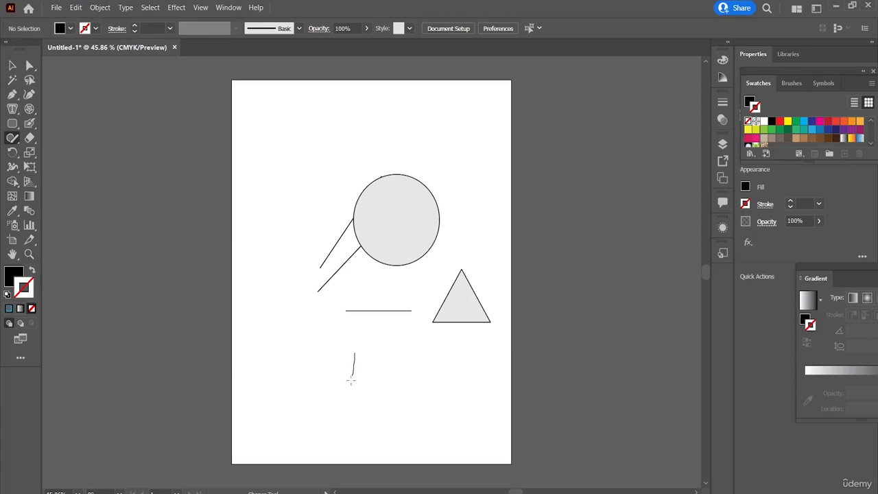
left_click_drag(394, 381, 452, 377)
left_click_drag(355, 354, 353, 355)
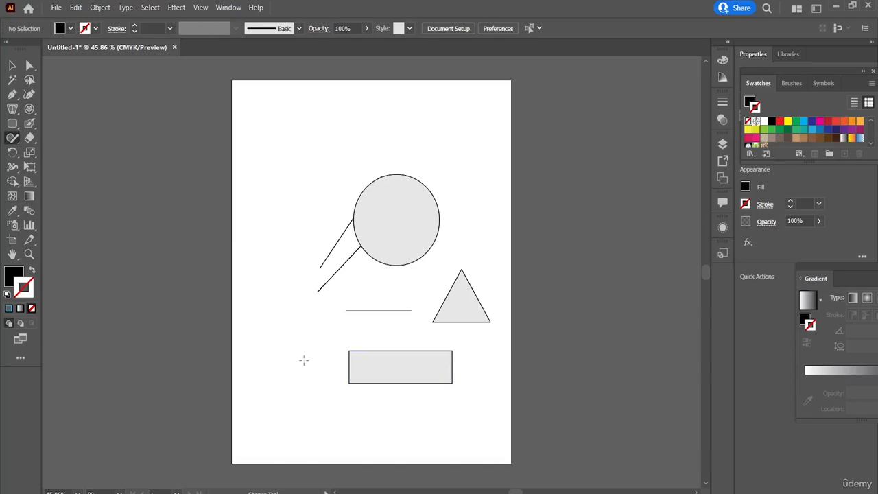
Try to sketch a five-pointed star beside the rectangle with the Shaper tool.
mouse_move(304, 360)
left_mouse_down()
mouse_move(315, 320)
mouse_move(335, 329)
mouse_move(348, 352)
mouse_move(284, 326)
mouse_move(348, 311)
mouse_move(303, 360)
mouse_move(287, 346)
mouse_move(308, 360)
mouse_move(302, 340)
mouse_move(322, 340)
mouse_move(300, 332)
mouse_move(293, 310)
left_mouse_up()
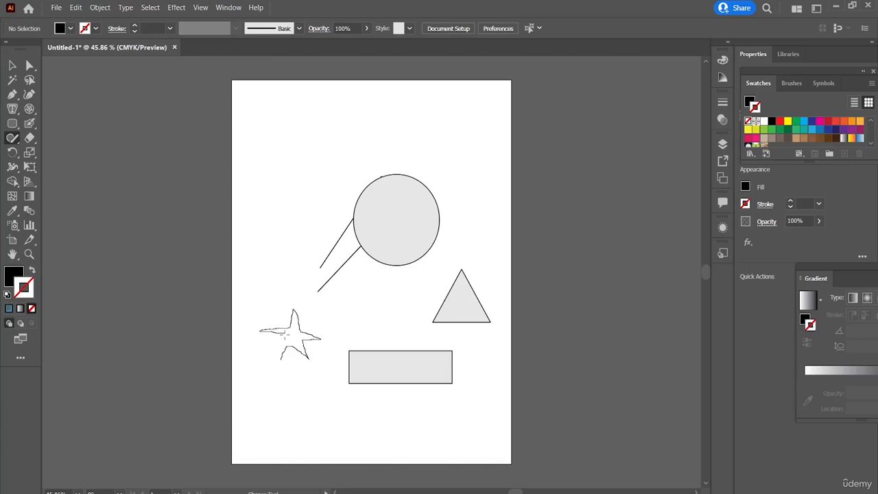
mouse_move(283, 348)
left_mouse_down()
mouse_move(287, 378)
mouse_move(313, 366)
mouse_move(346, 376)
mouse_move(328, 353)
mouse_move(355, 337)
mouse_move(332, 336)
mouse_move(322, 302)
left_mouse_up()
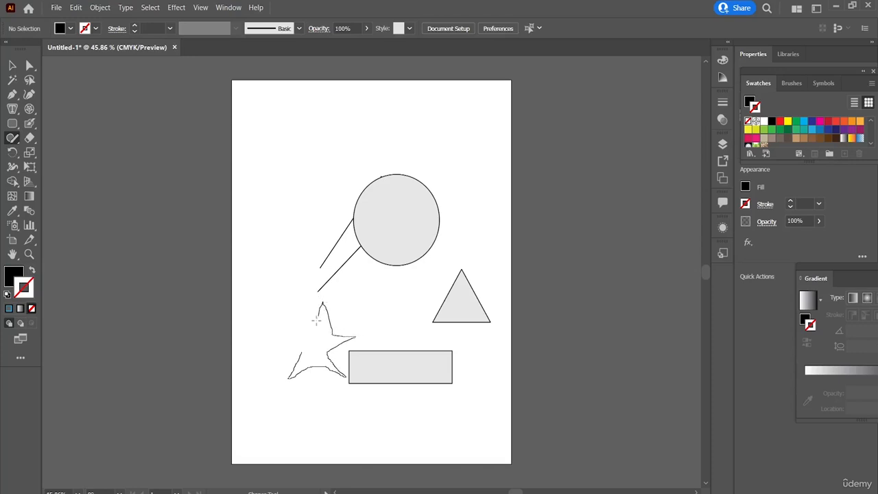
left_click_drag(271, 330, 302, 352)
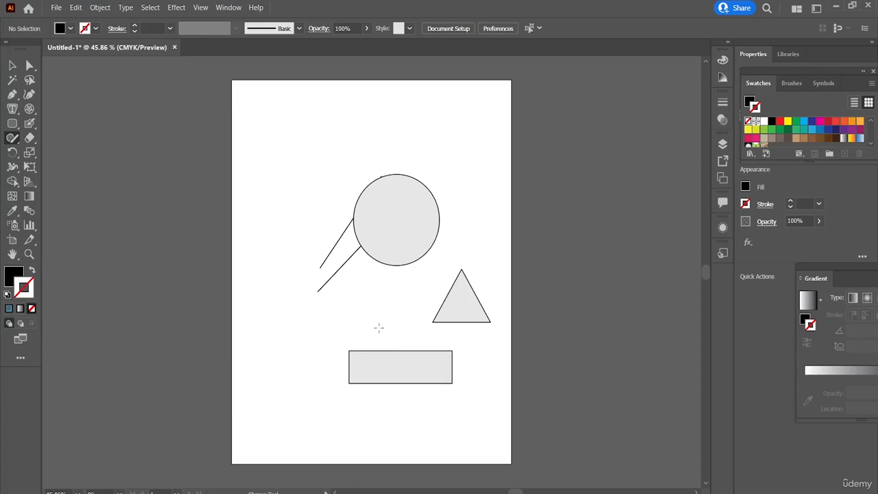
Sketch a large and a small ellipse around the diagonal lines and a hexagon above them with the Shaper tool.
mouse_move(304, 283)
left_mouse_down()
mouse_move(311, 327)
mouse_move(402, 298)
mouse_move(329, 285)
mouse_move(299, 295)
left_mouse_up()
mouse_move(277, 217)
left_mouse_down()
mouse_move(325, 239)
mouse_move(340, 225)
mouse_move(277, 216)
left_mouse_up()
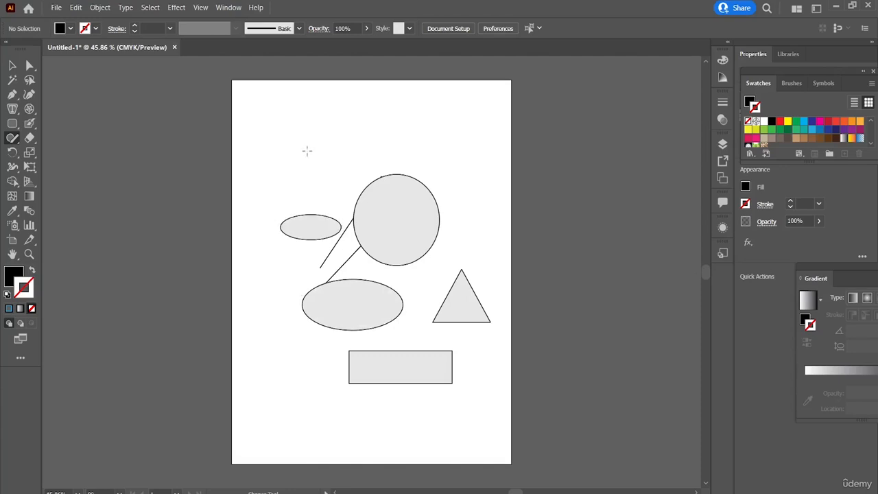
mouse_move(306, 151)
left_mouse_down()
mouse_move(337, 129)
mouse_move(344, 154)
left_mouse_up()
left_click_drag(308, 156, 306, 152)
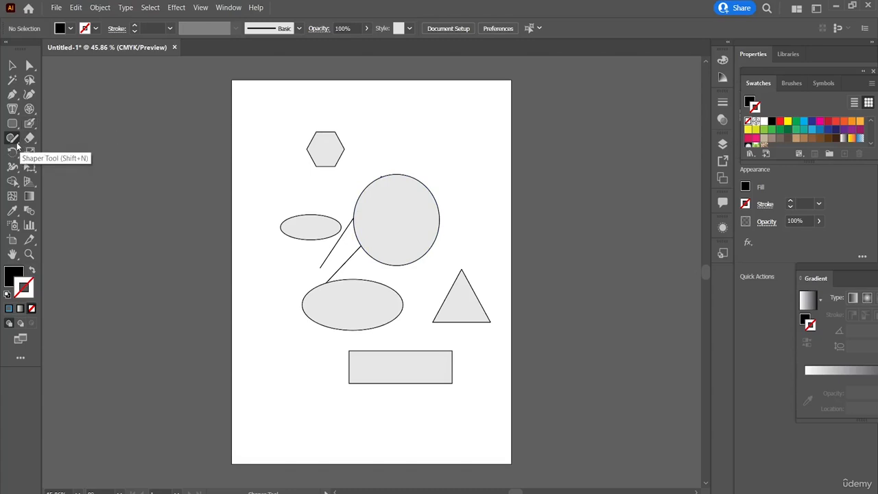
Draw freehand strokes with the Pencil tool, ending with an open hook-shaped curve above the circle.
left_click(17, 143)
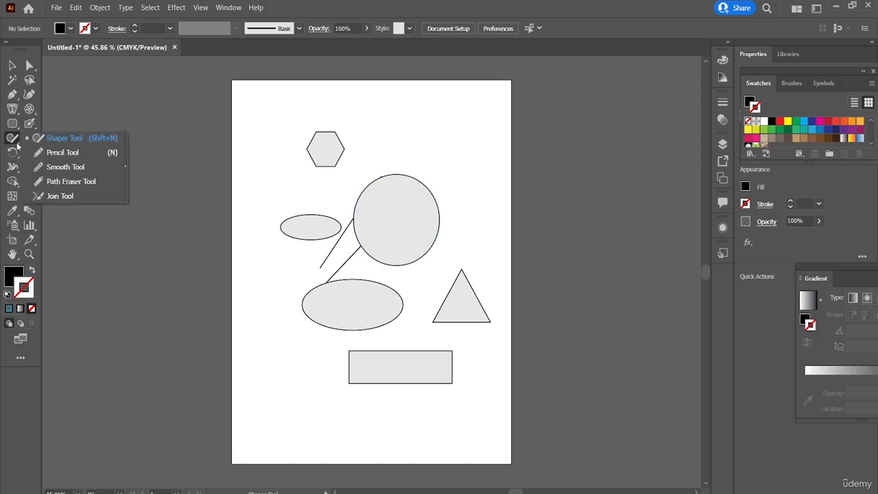
left_click(63, 152)
left_click_drag(278, 139, 314, 162)
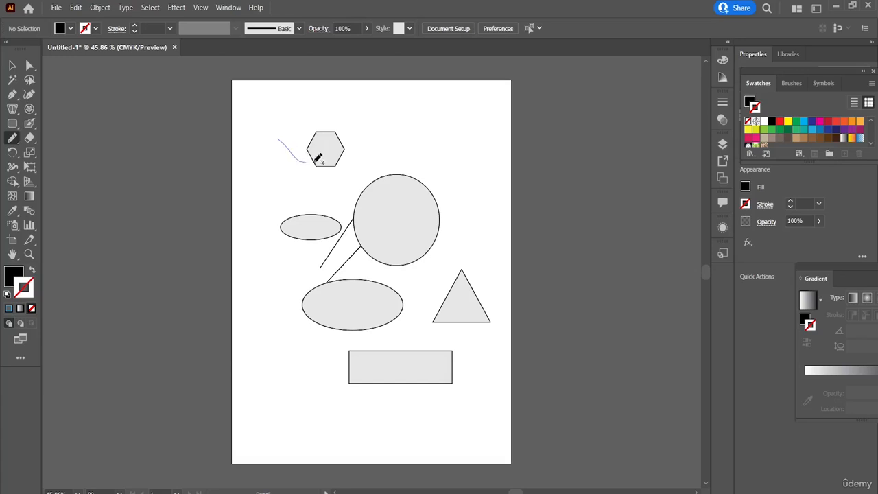
mouse_move(401, 139)
left_mouse_down()
mouse_move(436, 153)
mouse_move(475, 141)
mouse_move(470, 108)
left_mouse_up()
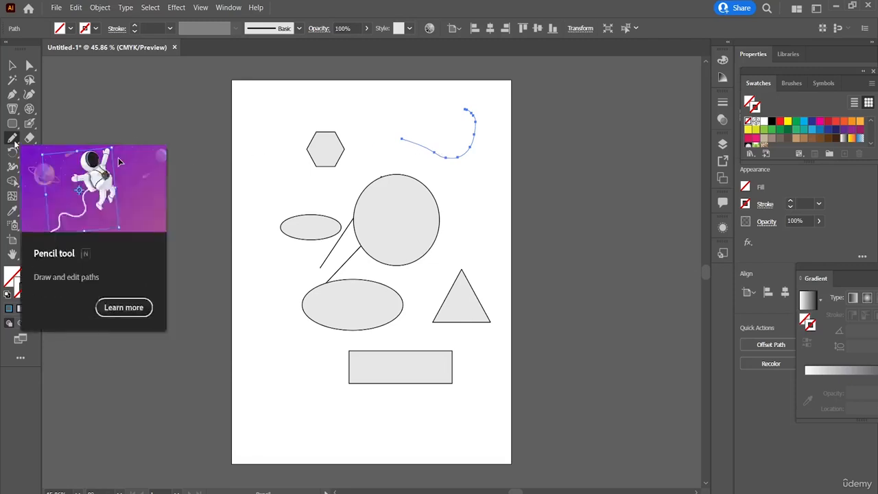
Smooth the hook-shaped pencil curve along its whole length with the Smooth tool.
left_click(15, 140)
left_click(62, 168)
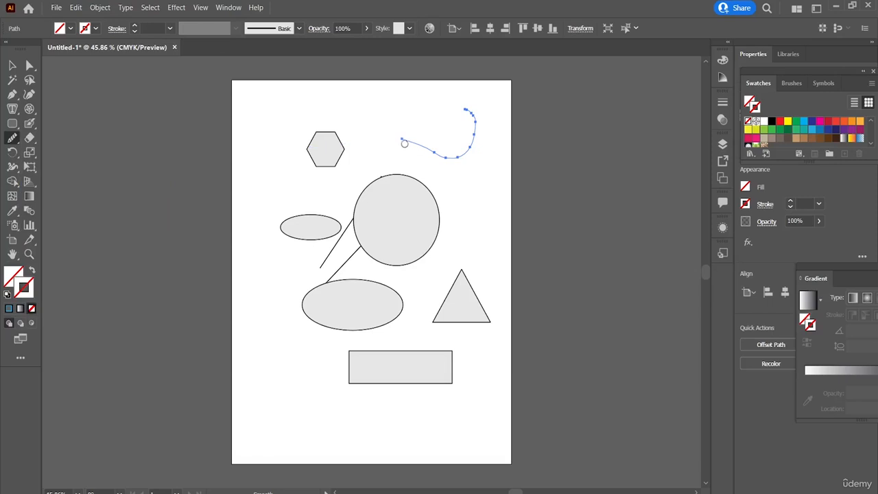
mouse_move(404, 139)
left_mouse_down()
mouse_move(446, 158)
mouse_move(466, 155)
mouse_move(469, 108)
left_mouse_up()
Draw a looping freehand path beside the hexagon with the Pencil tool.
left_click(12, 138)
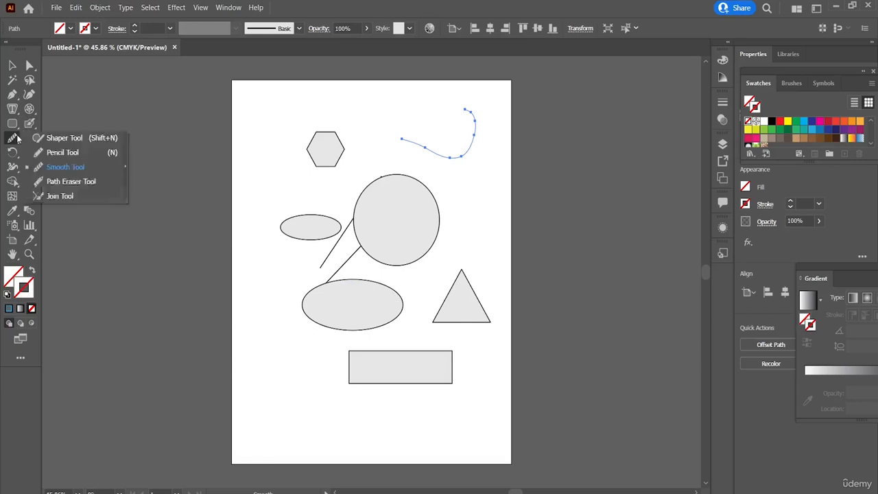
left_click(62, 152)
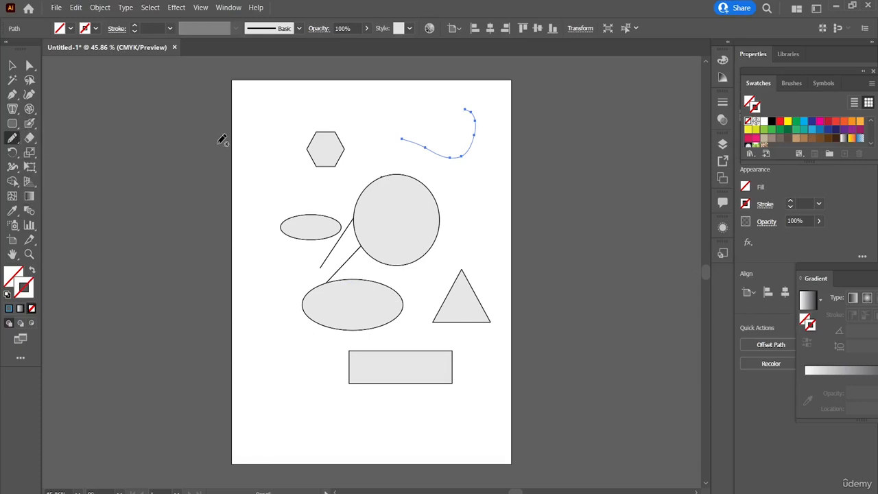
left_click_drag(242, 162, 314, 165)
left_click_drag(286, 130, 304, 131)
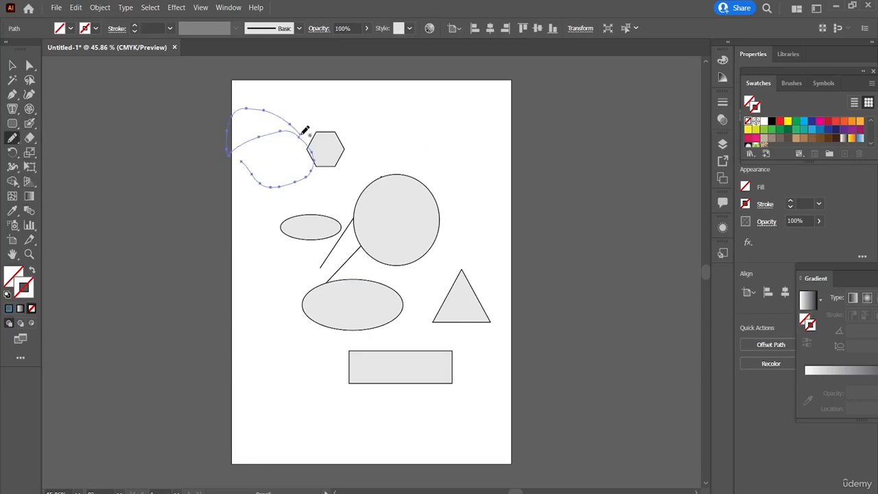
Smooth the looping path beside the hexagon with the Smooth tool.
left_click(17, 144)
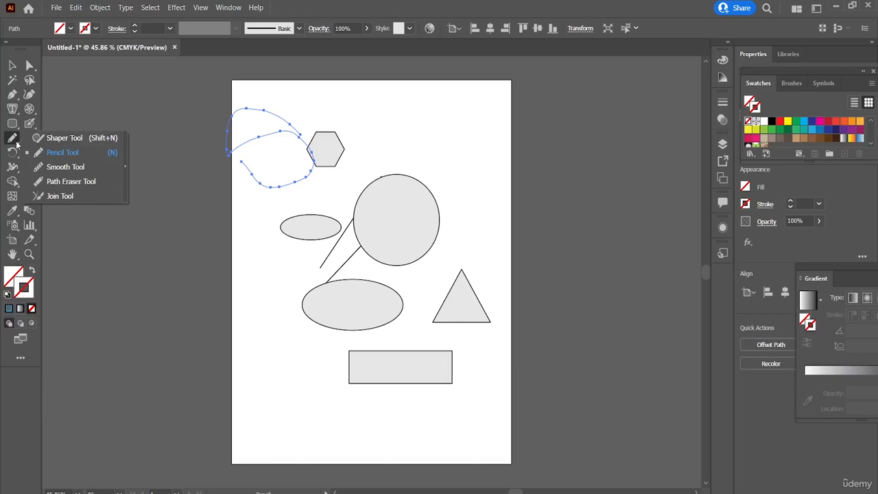
left_click(54, 170)
mouse_move(234, 166)
left_mouse_down()
mouse_move(291, 185)
mouse_move(312, 167)
mouse_move(297, 137)
mouse_move(278, 133)
mouse_move(246, 149)
mouse_move(236, 109)
mouse_move(264, 107)
mouse_move(309, 133)
left_mouse_up()
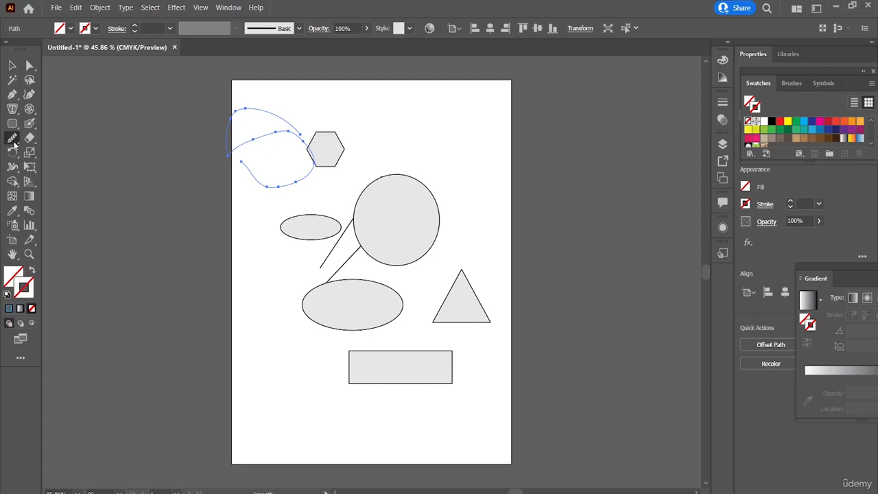
Erase most of the looping path with the Path Eraser tool, leaving only a short segment beside the hexagon.
left_click_drag(14, 143, 102, 181)
left_click_drag(240, 144, 267, 137)
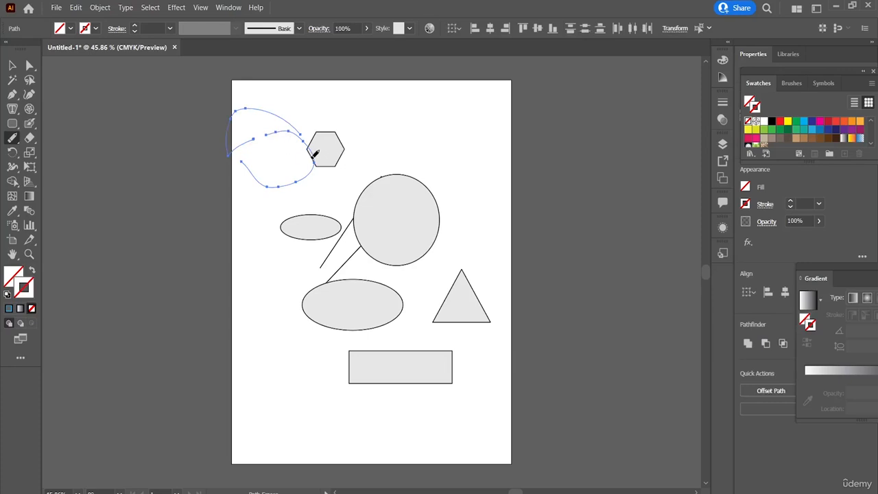
left_click_drag(318, 158, 317, 138)
mouse_move(263, 171)
left_mouse_down()
mouse_move(283, 192)
mouse_move(306, 162)
mouse_move(295, 126)
mouse_move(271, 151)
mouse_move(287, 131)
mouse_move(305, 151)
left_mouse_up()
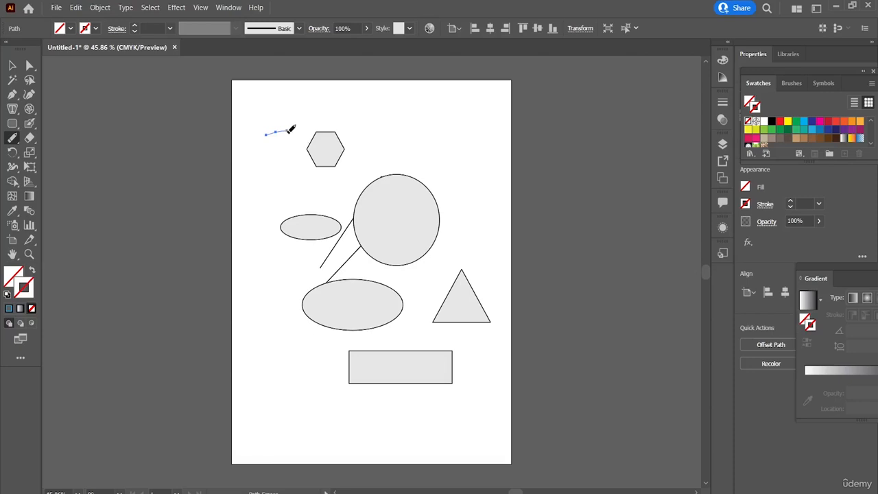
Try the Join tool on the short path segment beside the hexagon.
left_click(12, 138)
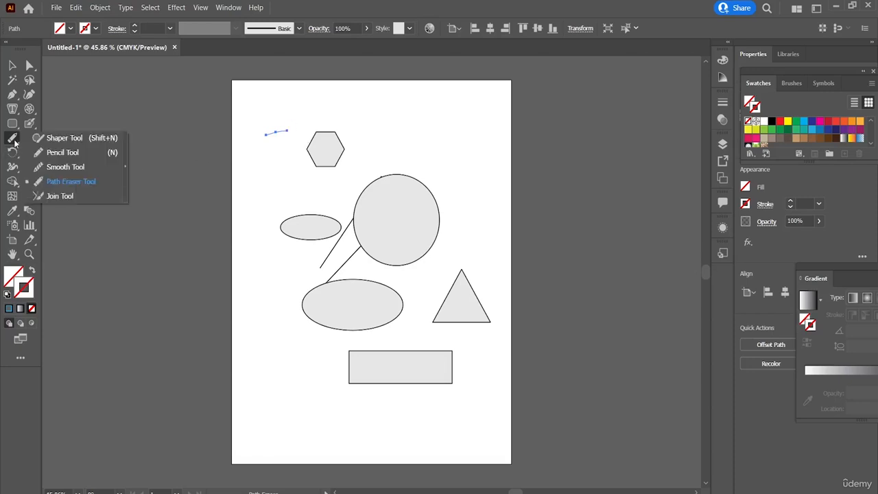
left_click(68, 199)
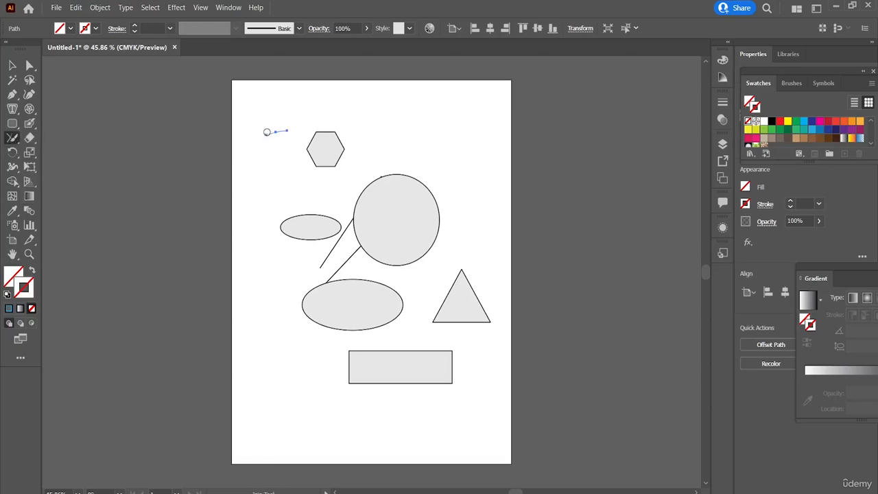
mouse_move(304, 130)
left_mouse_down()
mouse_move(329, 166)
mouse_move(275, 213)
left_mouse_up()
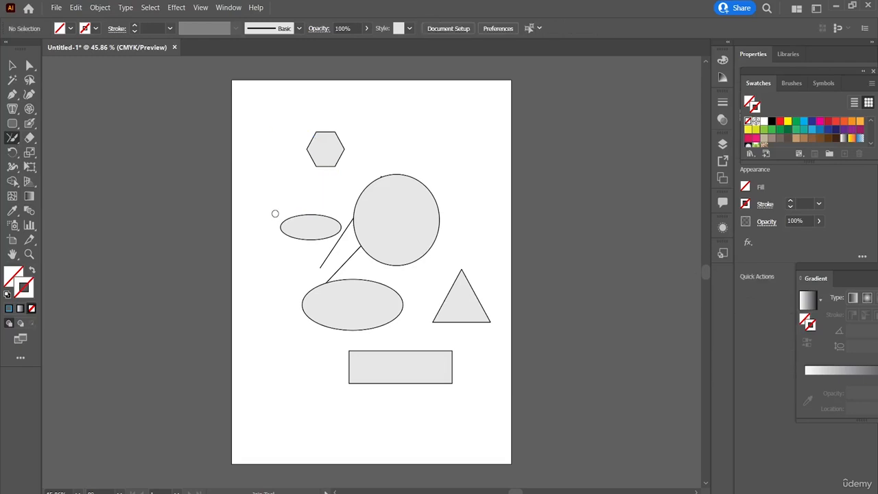
Draw a wavy freehand path with the Pencil tool from beside the hexagon across its lower part.
left_click(12, 138)
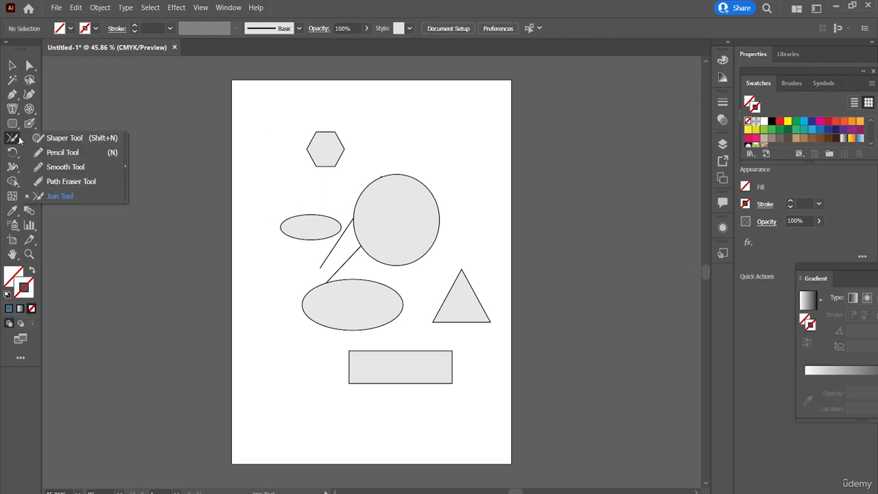
left_click(52, 155)
mouse_move(247, 161)
left_mouse_down()
mouse_move(260, 129)
mouse_move(291, 161)
mouse_move(338, 154)
mouse_move(358, 141)
left_mouse_up()
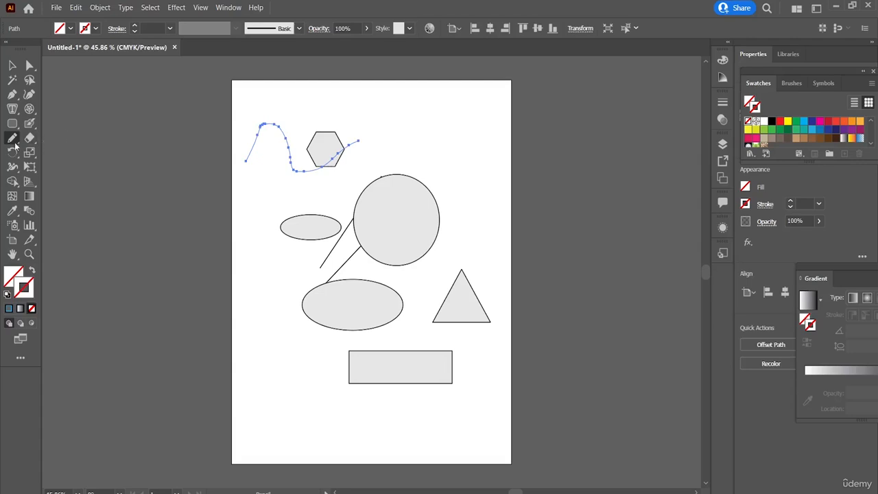
Erase a small gap at the lowest bend of the wavy path with the Path Eraser tool.
right_click(15, 146)
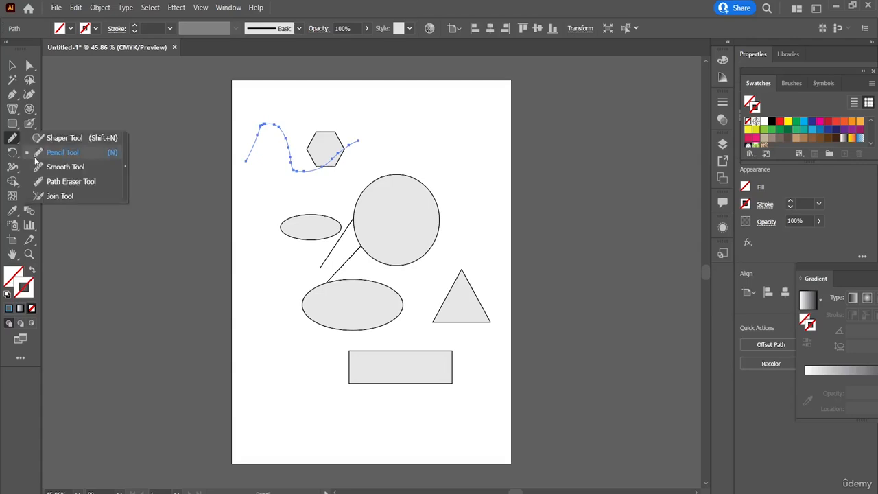
left_click(74, 183)
left_click_drag(294, 169, 302, 169)
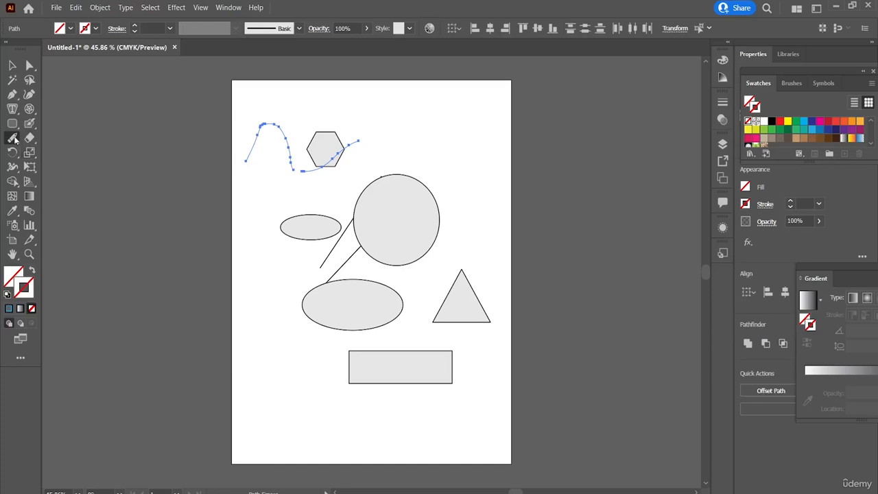
Try to bridge the gap in the wavy path with the Join tool, and delete the path.
right_click(15, 140)
left_click(60, 196)
key("Delete")
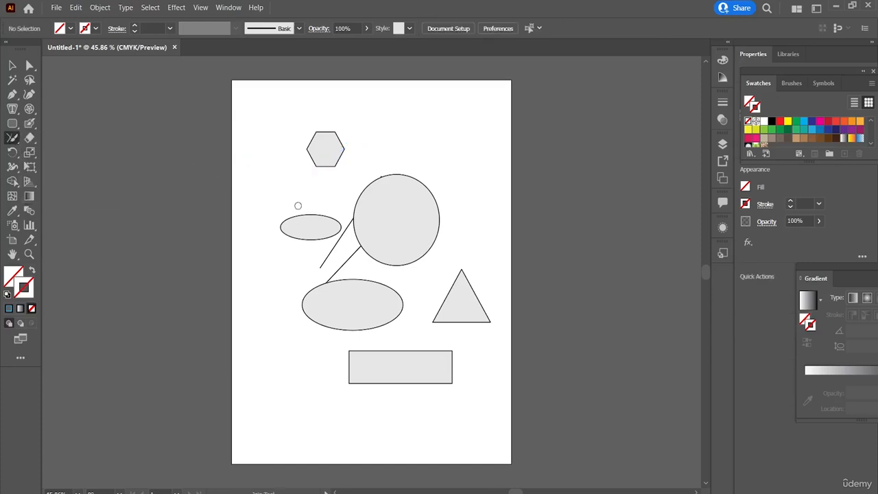
key("ctrl+z")
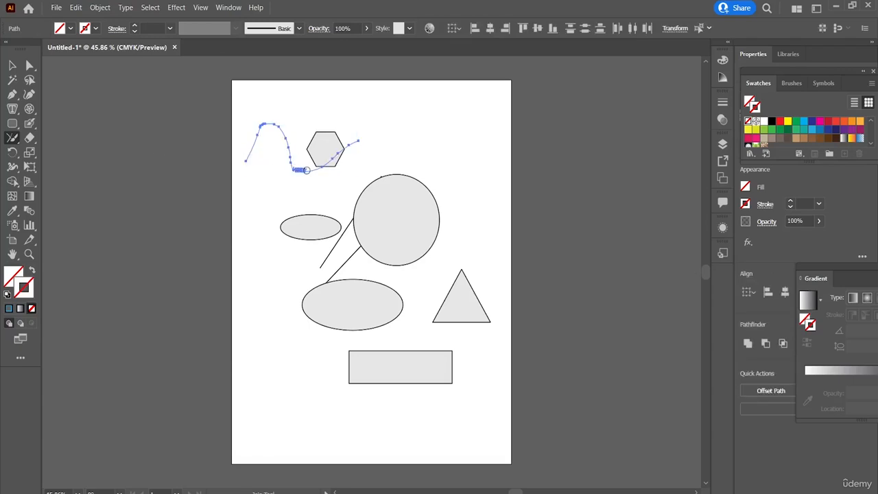
key("Delete")
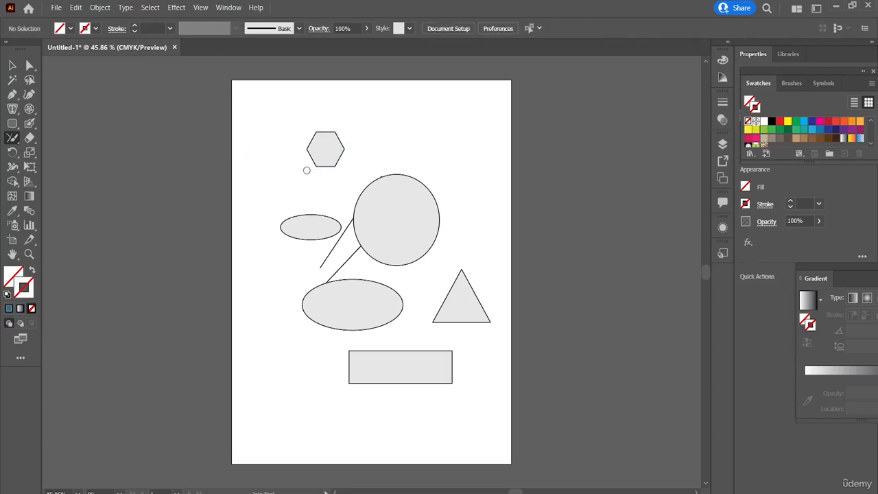
left_click(11, 137)
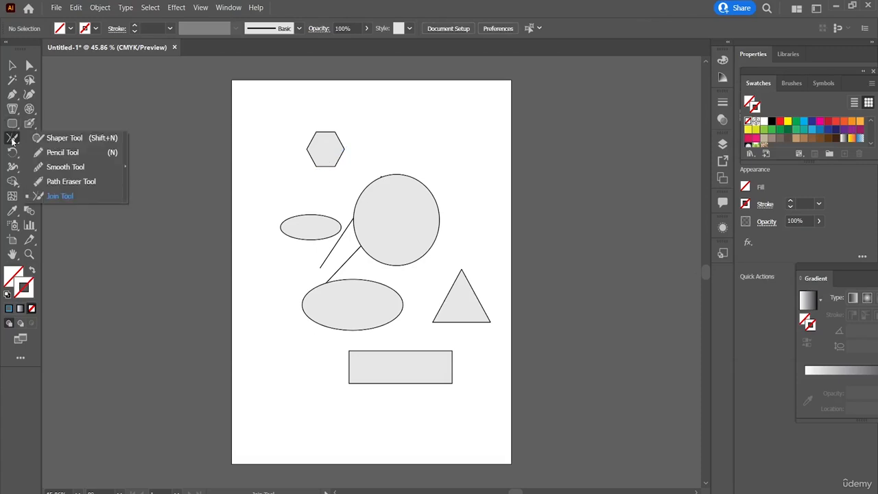
left_click(125, 168)
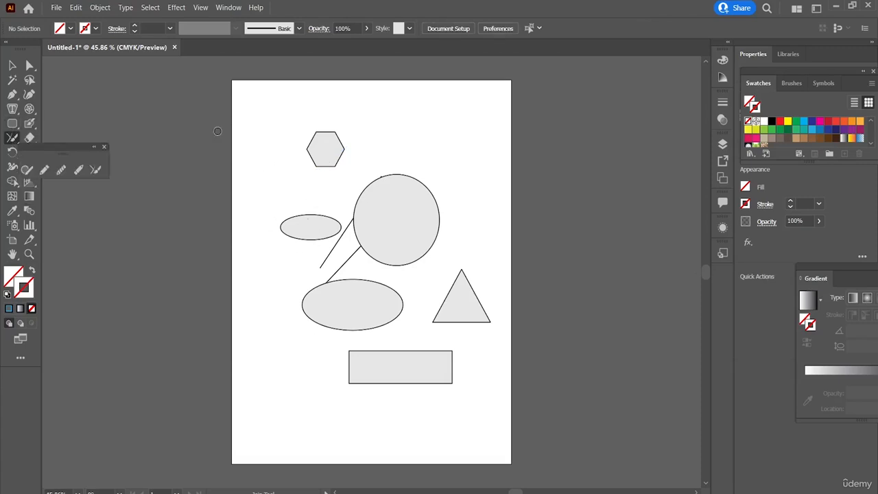
left_click(93, 148)
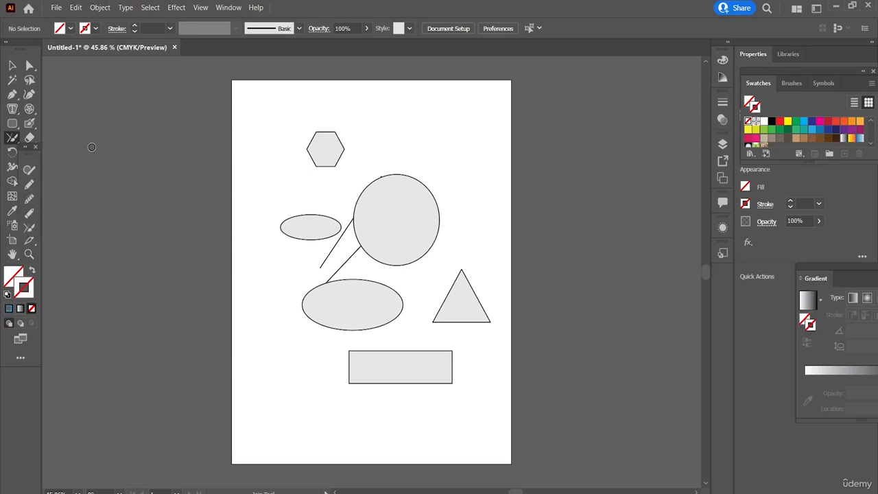
Cut the hexagon into several pieces with crossing Eraser tool strokes.
left_click(30, 138)
mouse_move(301, 169)
left_mouse_down()
mouse_move(361, 151)
mouse_move(357, 133)
mouse_move(377, 128)
mouse_move(293, 101)
left_mouse_up()
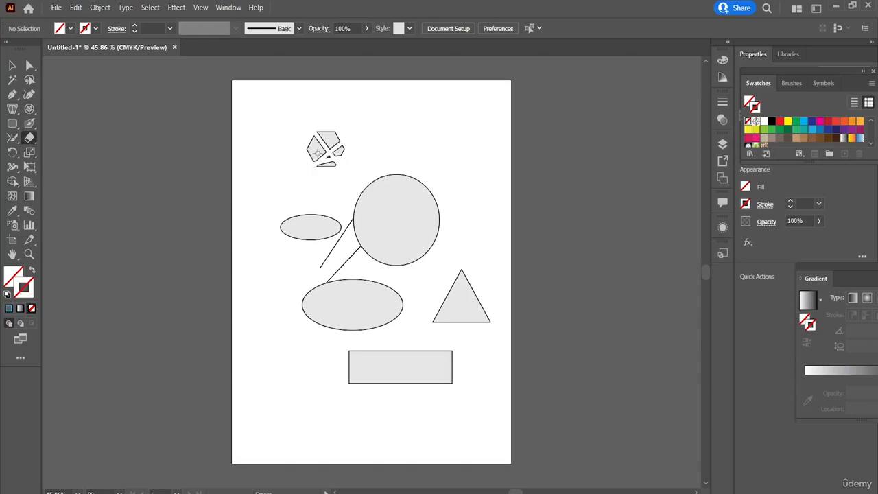
left_click_drag(317, 152, 351, 119)
Erase strips across the circle, the large ellipse and the triangle with the Eraser tool.
left_click_drag(404, 152, 345, 283)
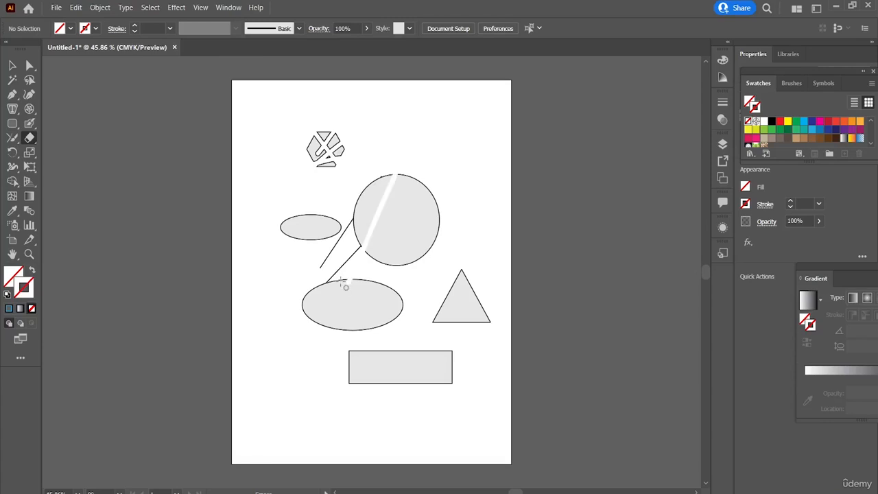
mouse_move(405, 222)
left_mouse_down()
mouse_move(444, 224)
mouse_move(352, 172)
left_mouse_up()
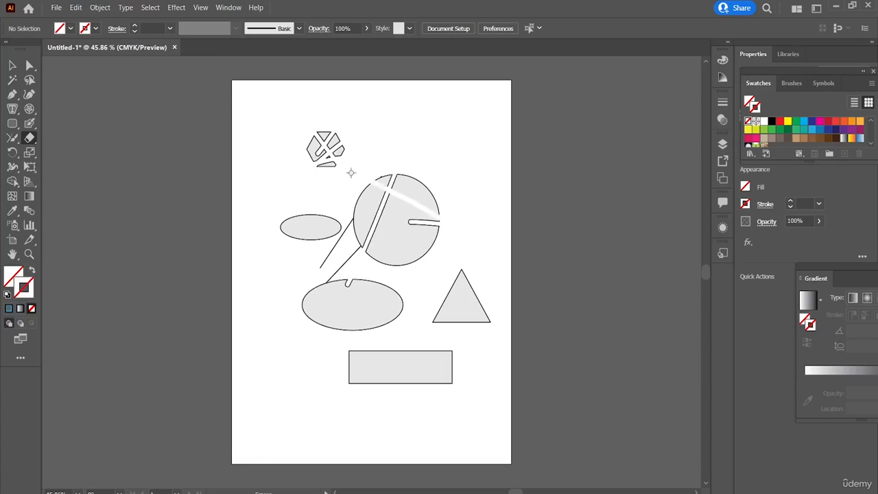
left_click_drag(421, 175, 357, 244)
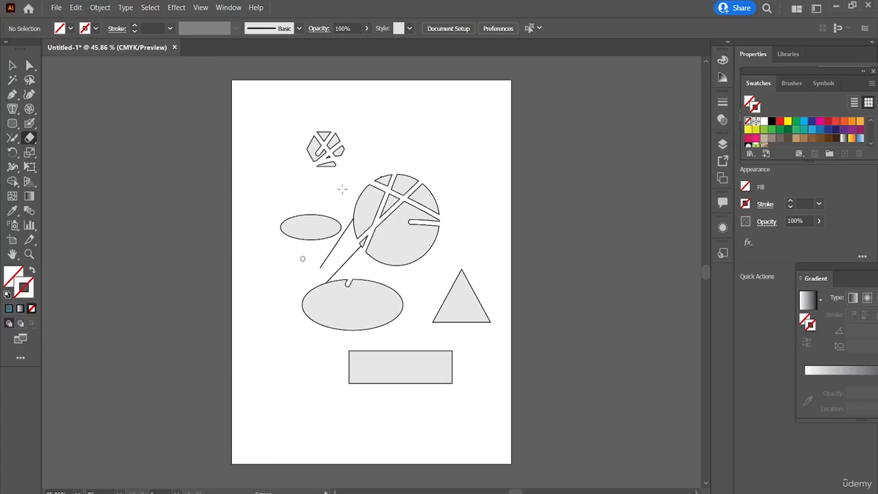
left_click_drag(355, 204, 421, 260)
left_click_drag(302, 321, 370, 268)
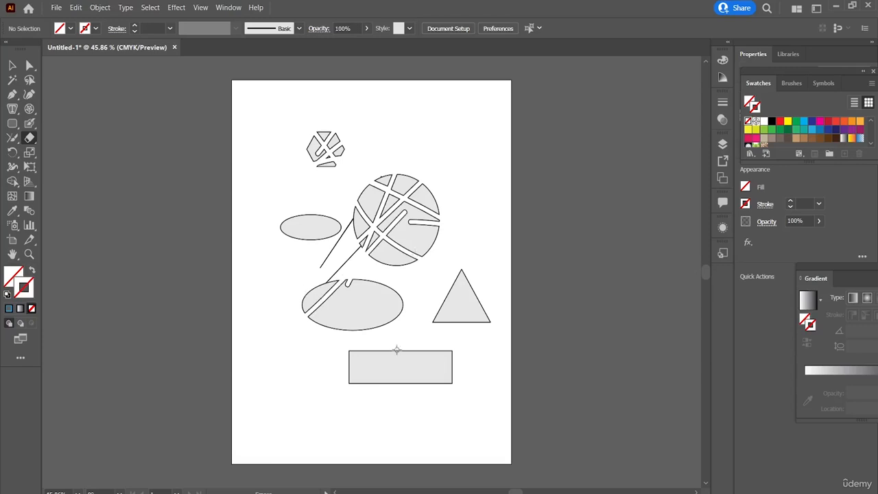
left_click_drag(416, 263, 415, 221)
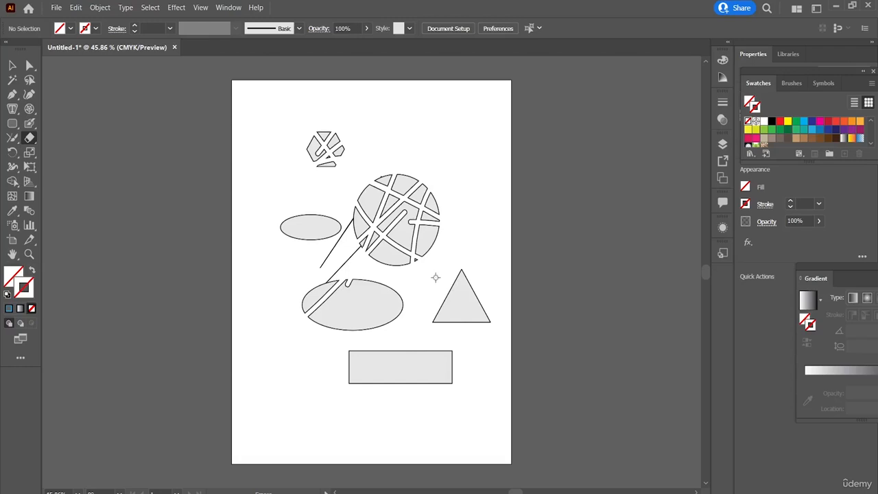
left_click_drag(425, 292, 509, 277)
left_click_drag(438, 300, 504, 295)
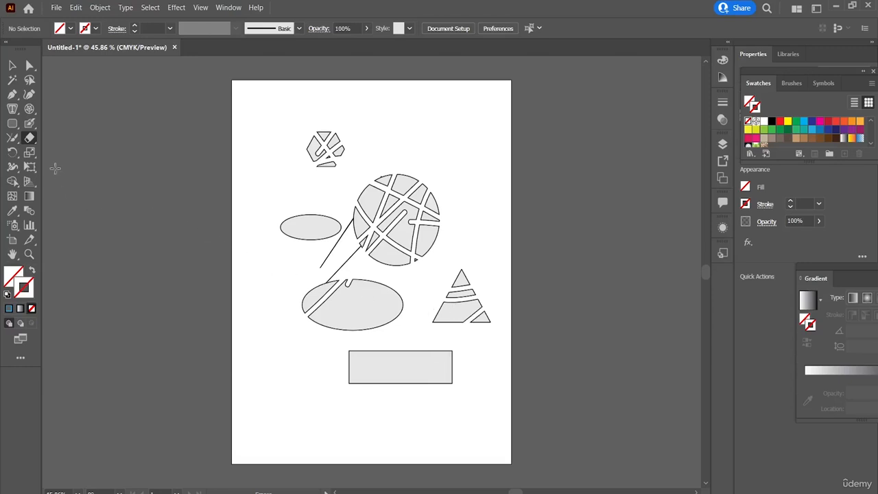
Try the Scissors tool in the empty area beside the circle and inside the triangle's lower piece.
left_click(30, 142)
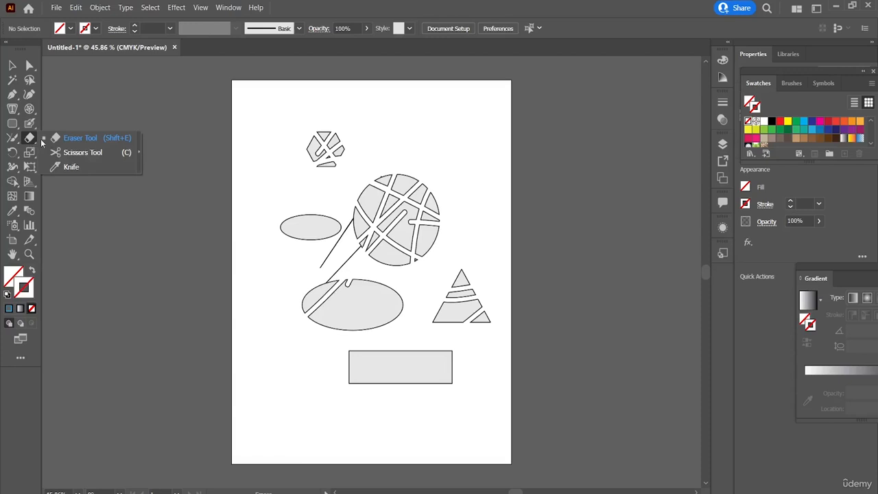
left_click(82, 151)
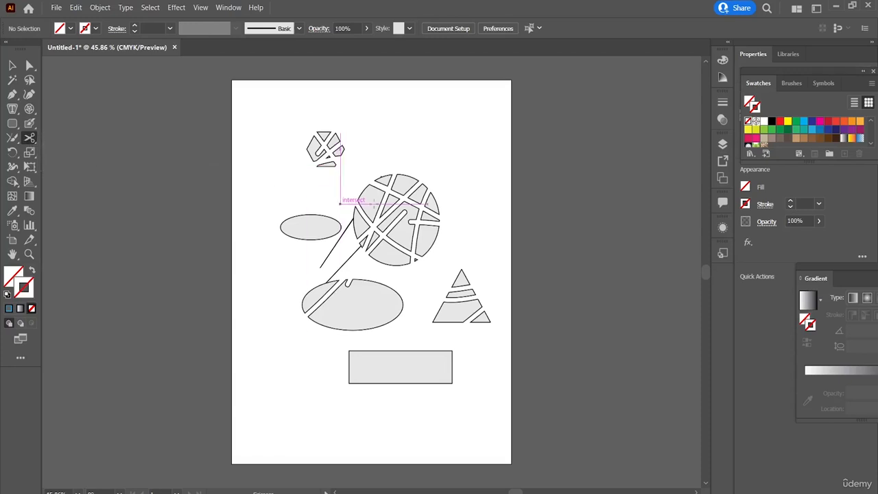
left_click(341, 204)
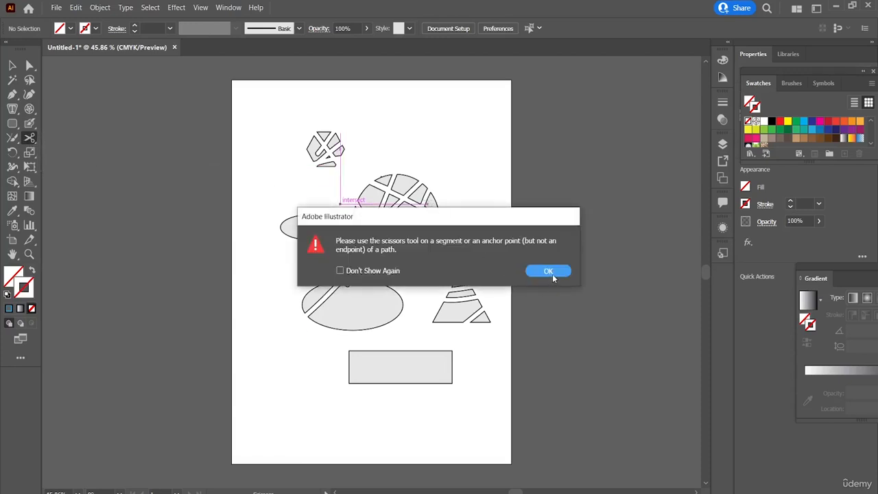
left_click(552, 273)
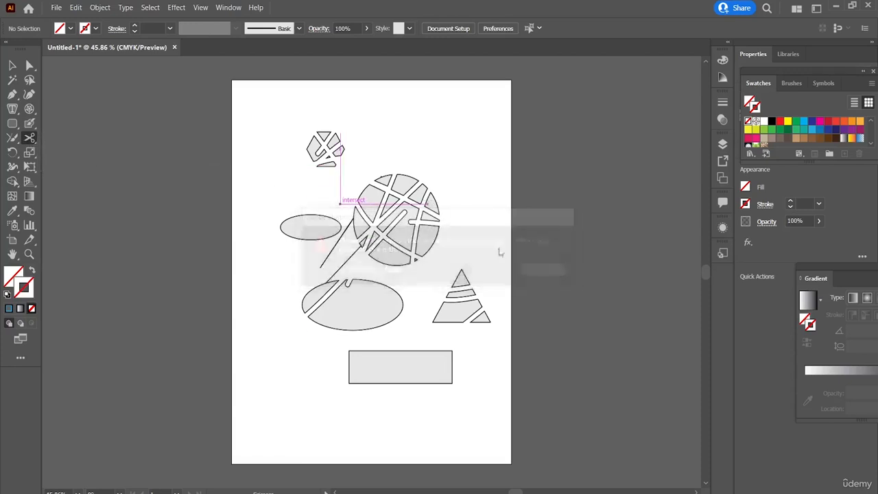
left_click(463, 307)
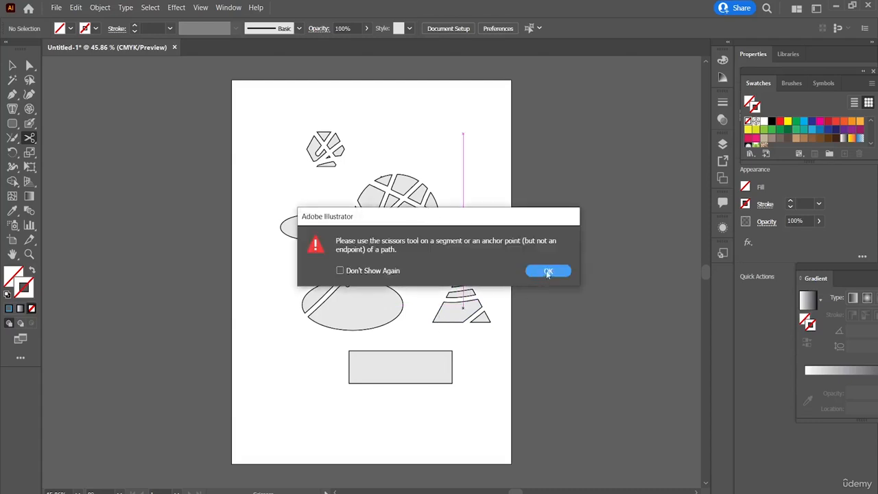
left_click(548, 272)
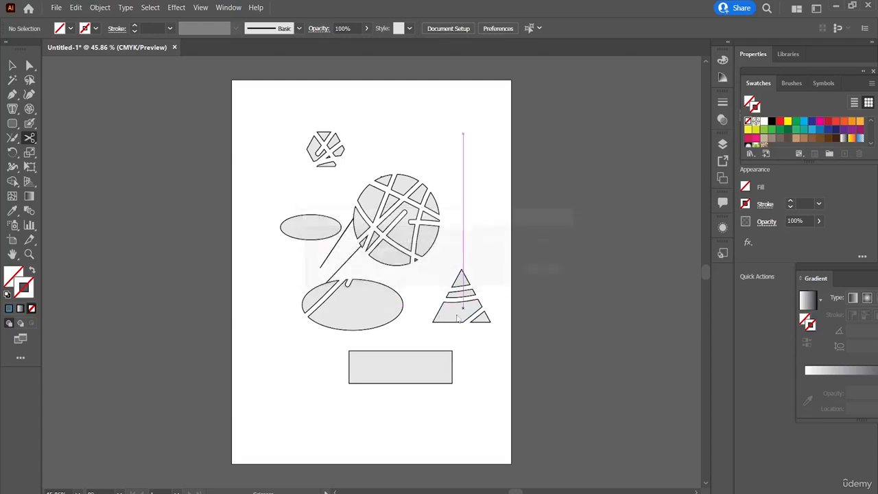
Draw a wide rounded rectangle at the artboard's left edge above the small ellipse, and try the Scissors tool on its interior.
left_click(12, 125)
left_click_drag(234, 175, 315, 200)
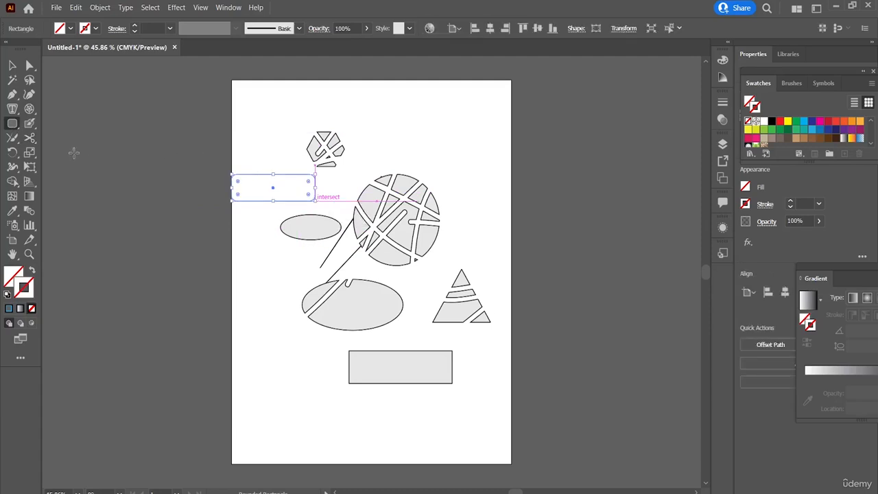
left_click(31, 137)
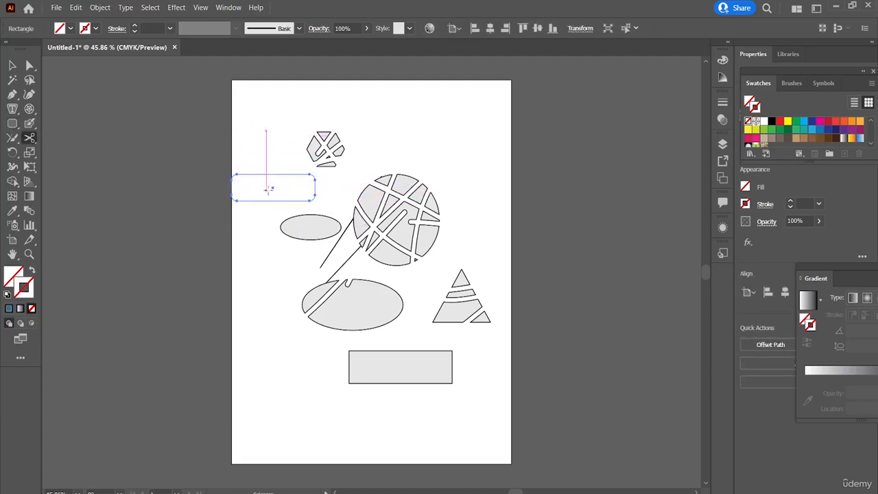
left_click(315, 197)
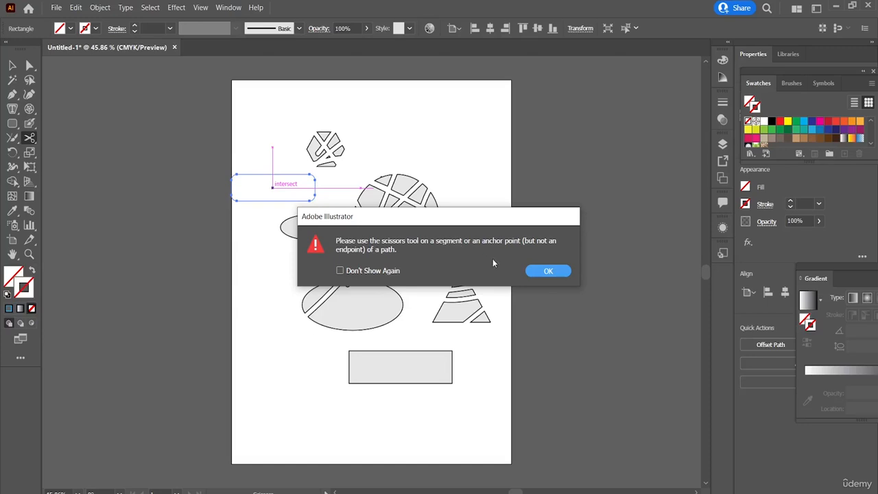
left_click(546, 271)
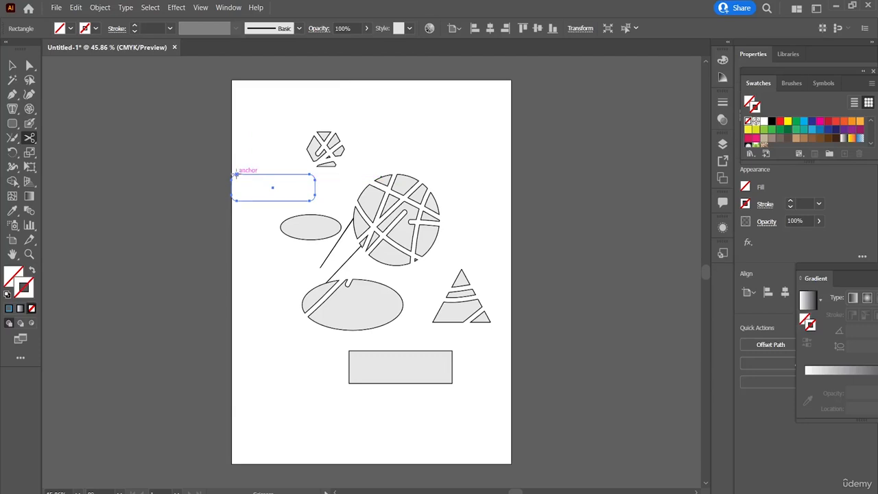
Cut the rounded rectangle's outline at its upper-left anchor point with the Scissors tool.
left_click(236, 175)
left_click(236, 174)
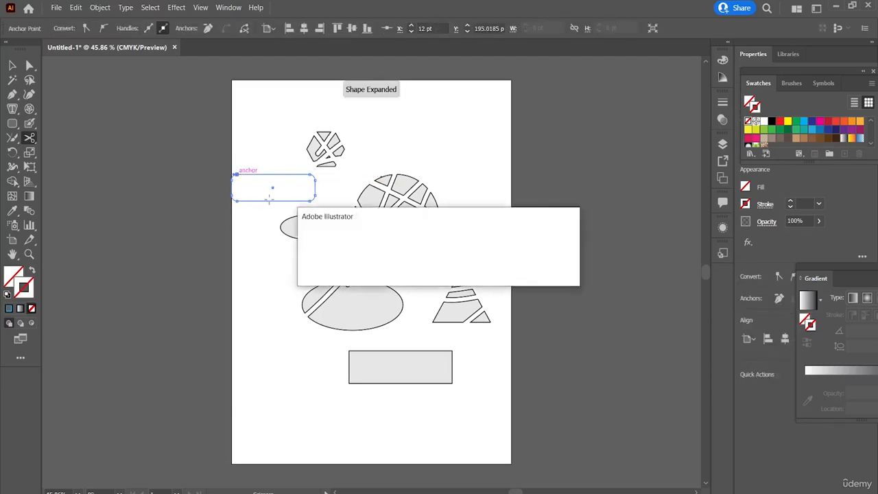
left_click(547, 272)
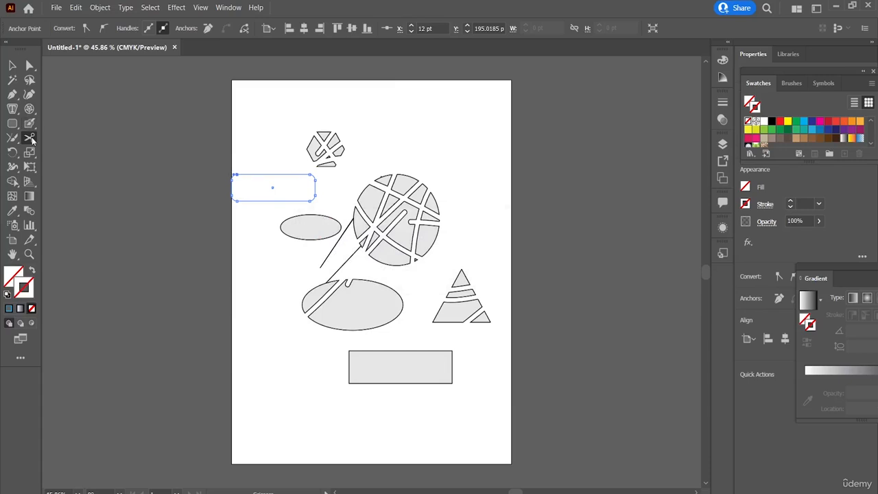
Draw Knife tool cuts downward through the rounded rectangle and the small ellipse.
left_click_drag(31, 140, 83, 168)
left_click_drag(240, 167, 257, 287)
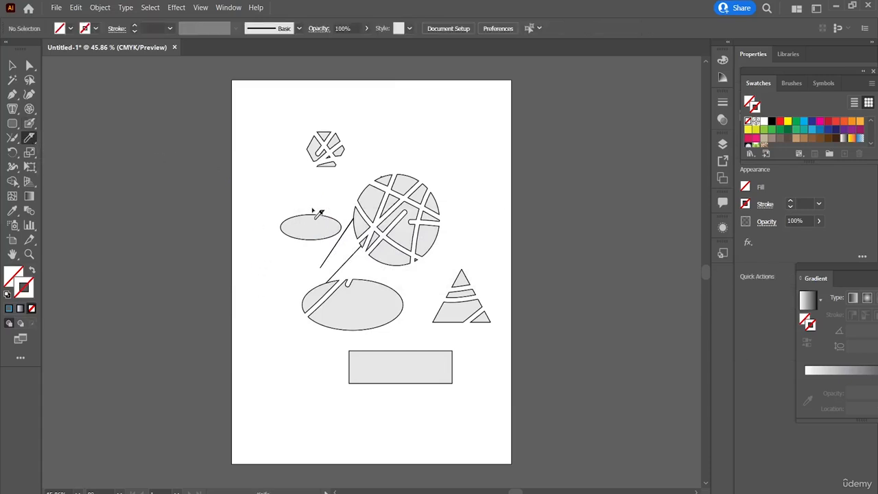
left_click_drag(314, 199, 300, 283)
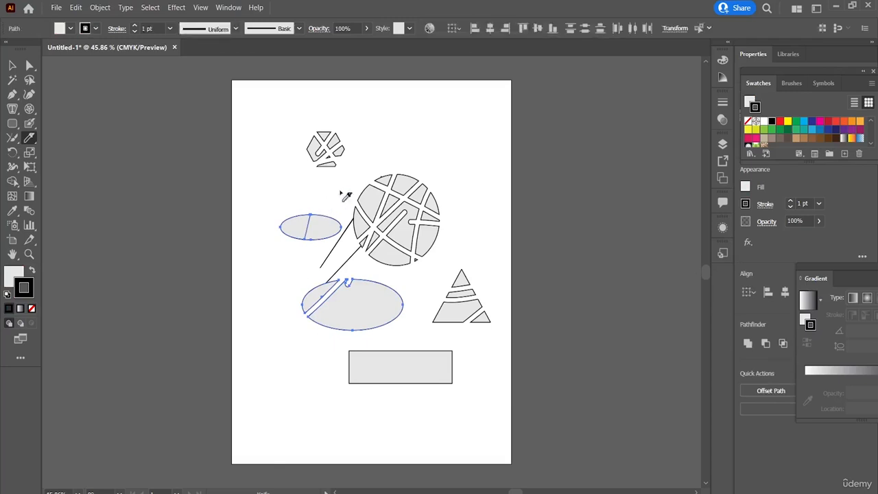
Slice the large ellipse with several Knife tool strokes, also try the Knife on the rectangle below, and clear the selection.
left_click_drag(346, 247, 350, 360)
mouse_move(412, 334)
left_mouse_down()
mouse_move(396, 383)
mouse_move(359, 452)
left_mouse_up()
mouse_move(389, 342)
left_mouse_down()
mouse_move(406, 392)
mouse_move(405, 380)
left_mouse_up()
left_click_drag(356, 268, 334, 341)
left_click_drag(391, 258, 293, 329)
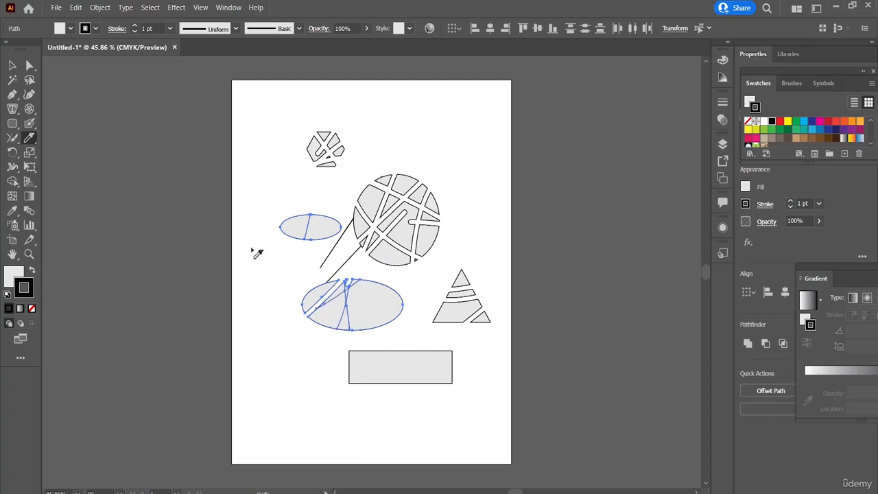
left_click(11, 65)
left_click(261, 278)
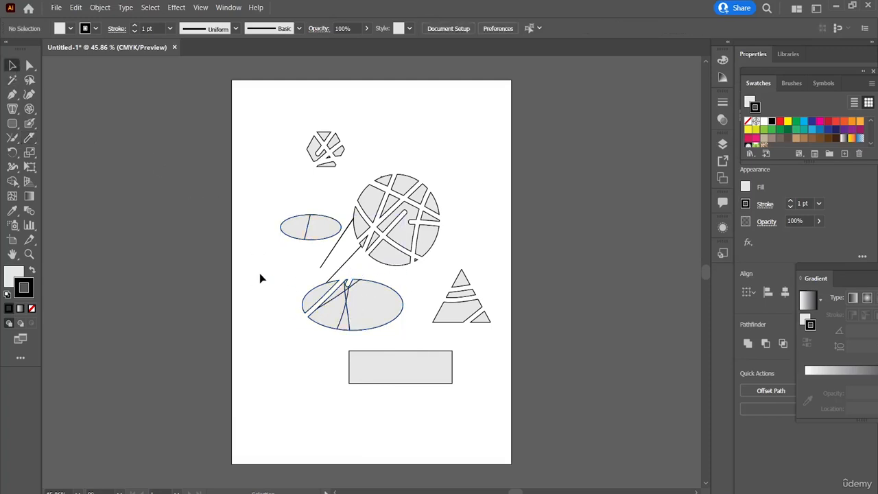
With the Rotate tool active, show the rulers and open the Character panel.
left_click(13, 152)
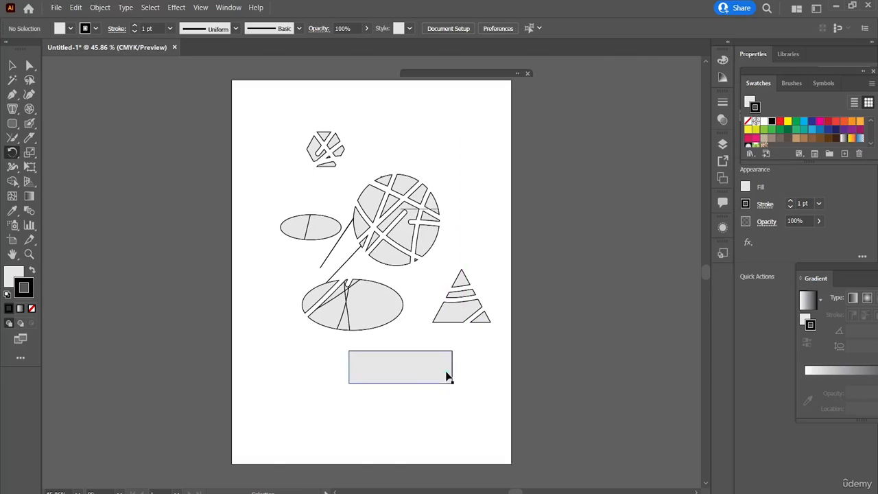
key("ctrl+r")
key("ctrl+t")
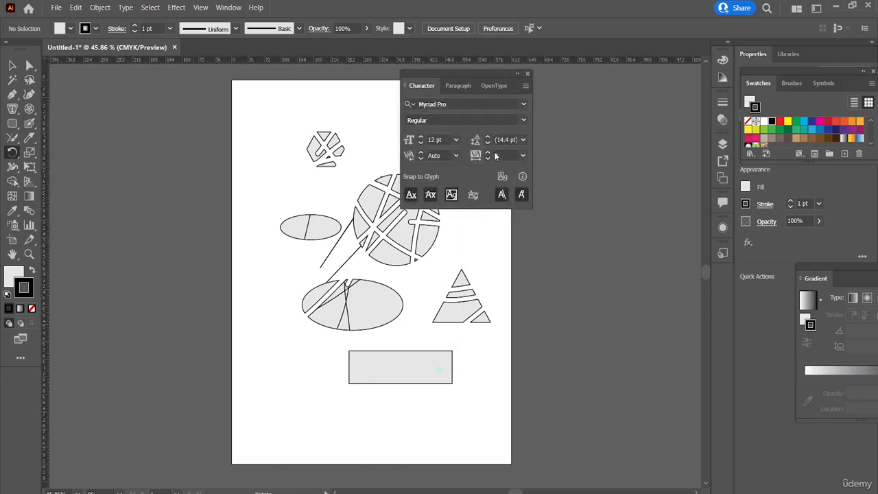
Close the Character panel, draw a rounded rectangle near the page's left edge, and turn it diagonally with the Rotate tool.
left_click(527, 73)
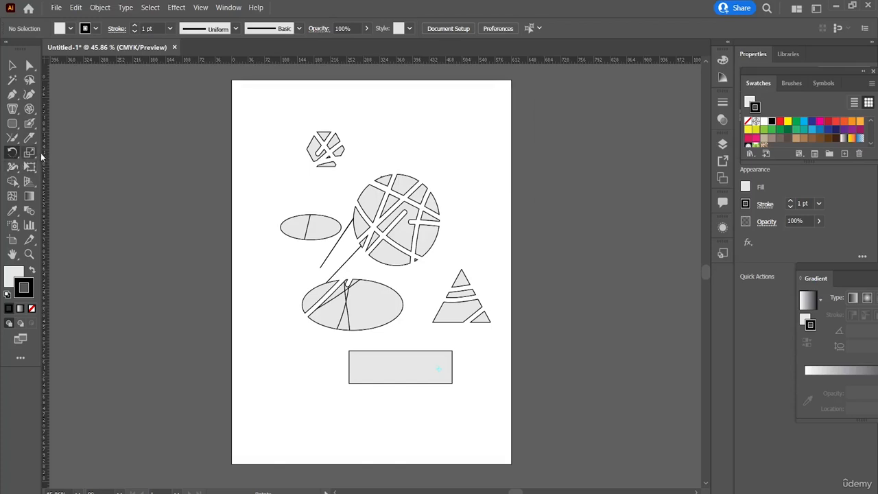
left_click(13, 123)
left_click_drag(237, 180, 319, 211)
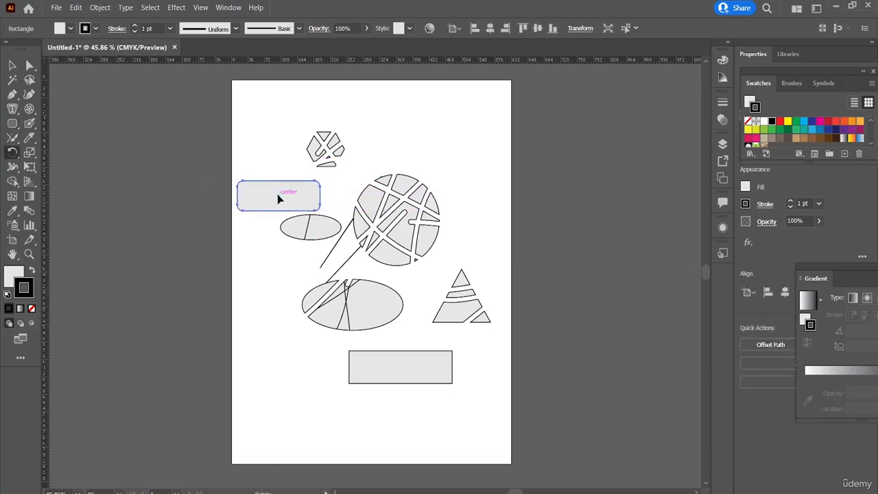
left_click_drag(279, 199, 321, 155)
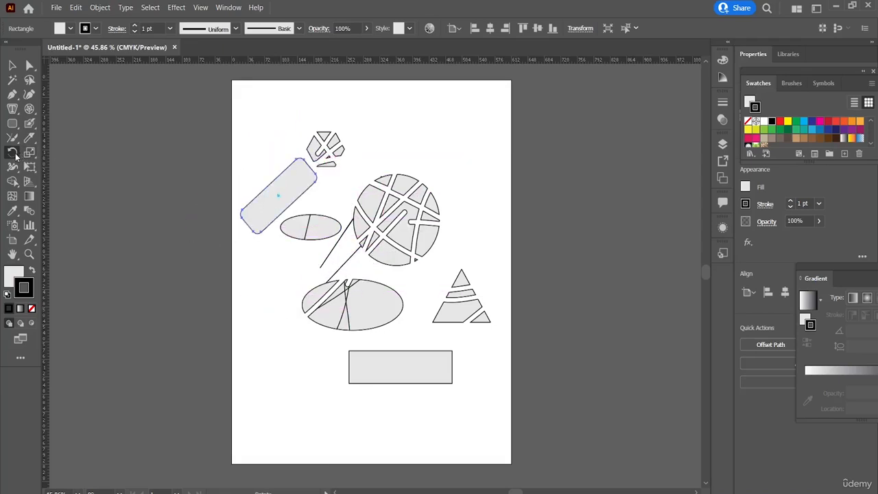
Draw a star near the page's upper-right corner and mirror it with the Reflect tool, also reflecting it about a point on the small sliced polygon.
left_click_drag(17, 156, 45, 170)
left_click_drag(15, 159, 90, 181)
left_click_drag(454, 123, 441, 142)
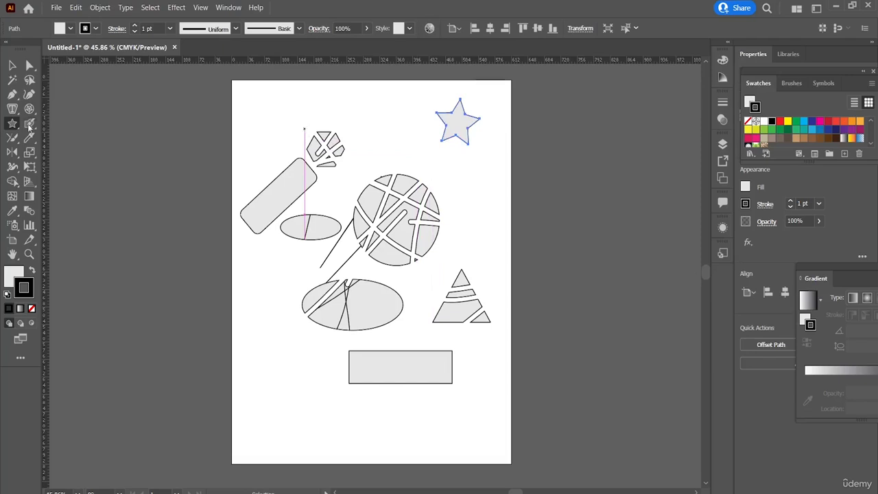
left_click_drag(12, 124, 17, 154)
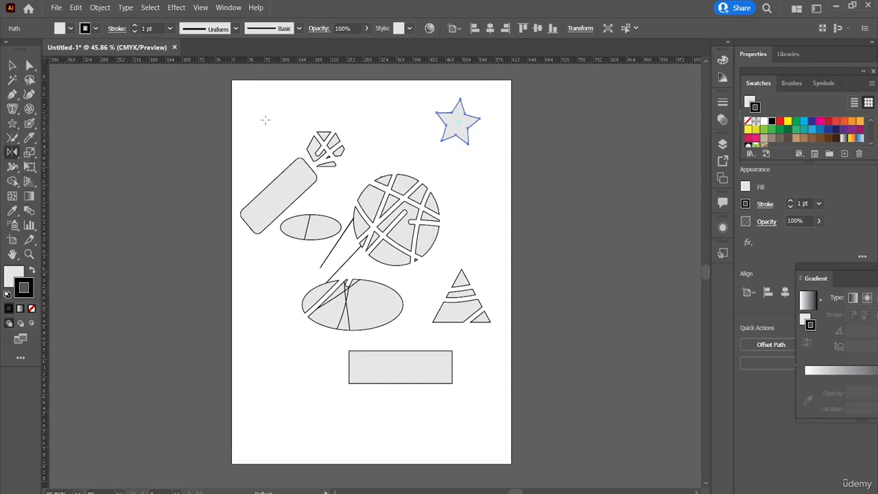
mouse_move(456, 125)
left_mouse_down()
mouse_move(445, 123)
mouse_move(482, 120)
mouse_move(451, 124)
mouse_move(490, 129)
mouse_move(447, 132)
mouse_move(532, 126)
mouse_move(423, 130)
mouse_move(570, 126)
mouse_move(449, 118)
left_mouse_up()
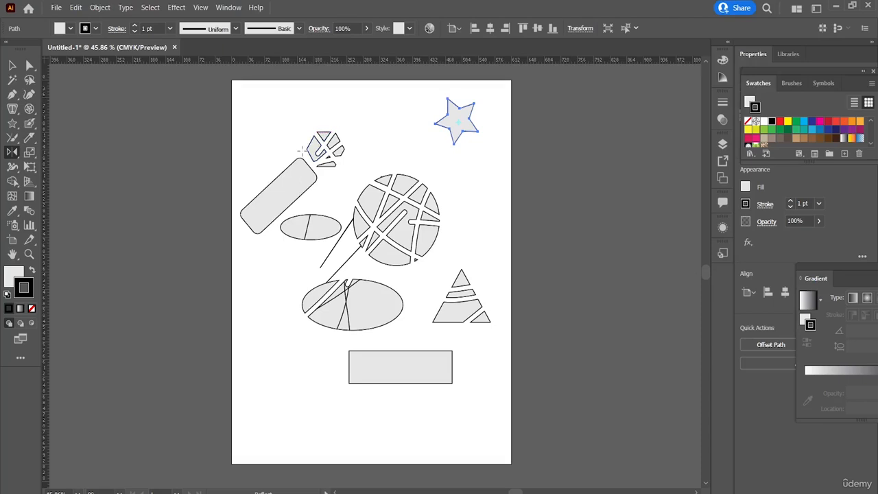
mouse_move(316, 143)
left_mouse_down()
mouse_move(327, 151)
mouse_move(310, 137)
mouse_move(312, 154)
left_mouse_up()
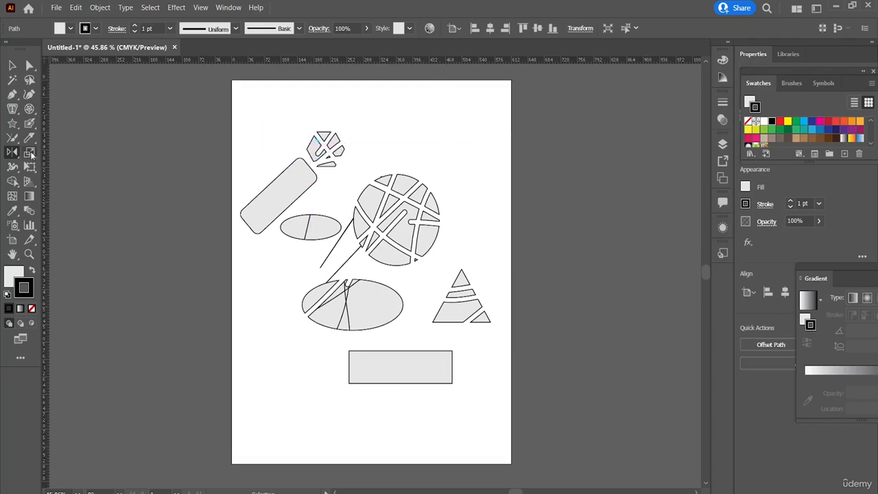
Try to resize the diagonal rounded rectangle with several Scale tool strokes and show the Character panel.
left_click(24, 153)
mouse_move(271, 196)
left_mouse_down()
mouse_move(192, 188)
mouse_move(229, 175)
left_mouse_up()
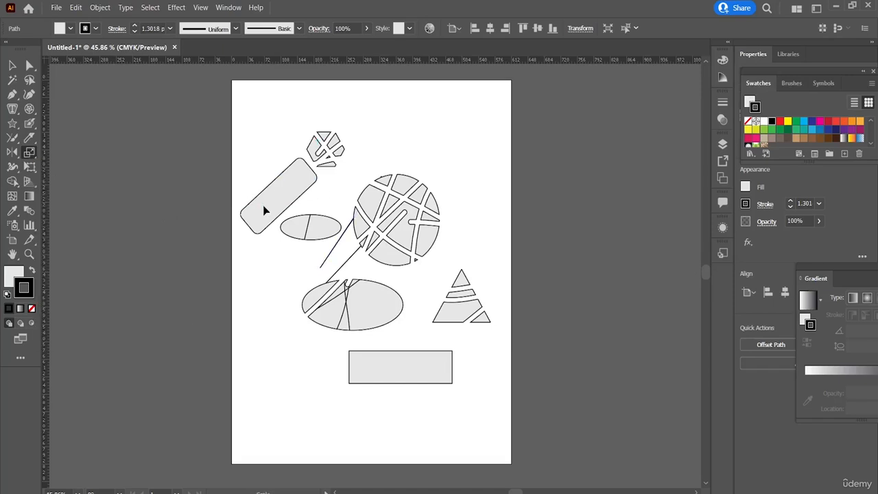
mouse_move(289, 180)
left_mouse_down()
mouse_move(249, 188)
mouse_move(220, 216)
mouse_move(295, 232)
mouse_move(209, 210)
mouse_move(240, 212)
left_mouse_up()
left_click_drag(282, 198, 240, 206)
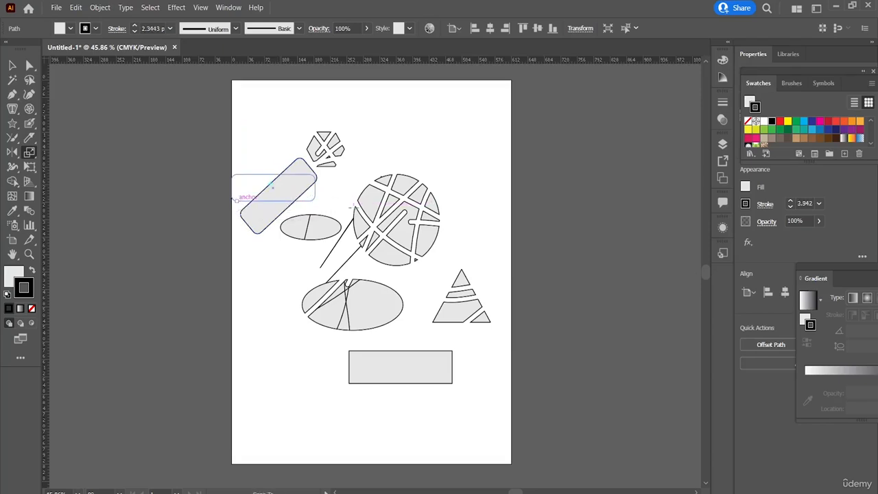
key("ctrl+t")
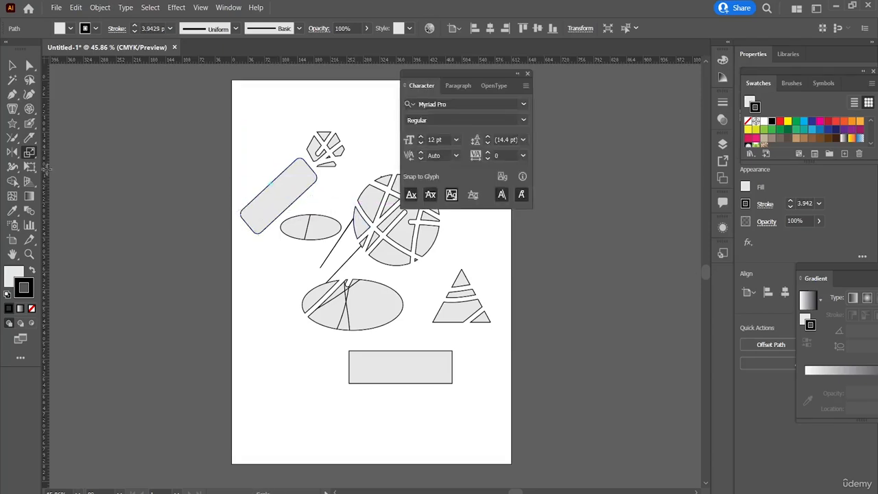
Draw a star at the lower-left end of the lower ellipse and scale it to about -82% width and 50% height.
left_click(11, 124)
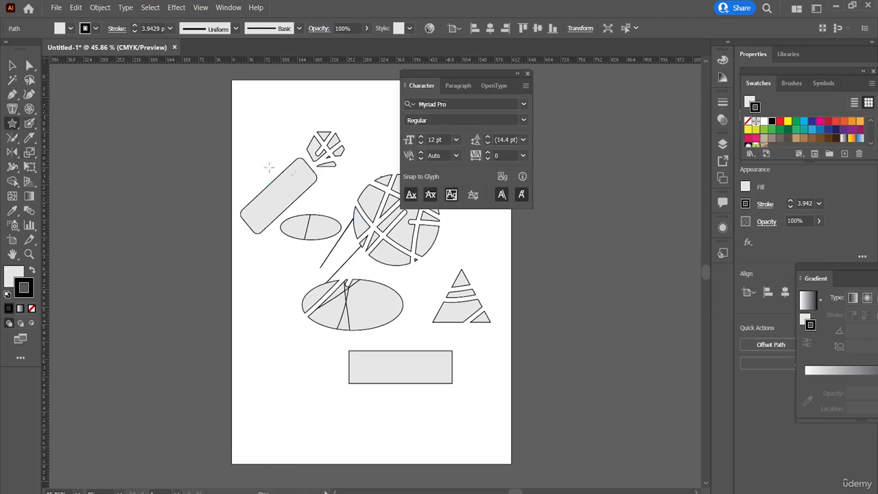
left_click_drag(284, 329, 289, 372)
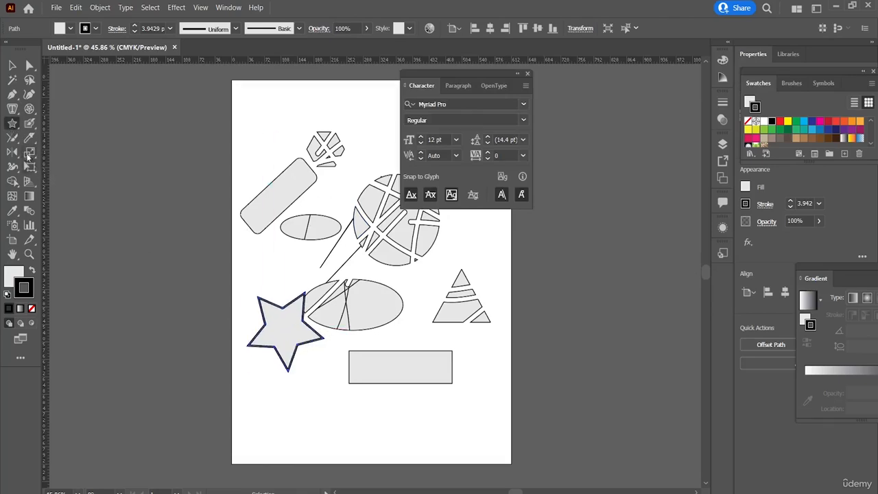
key("s")
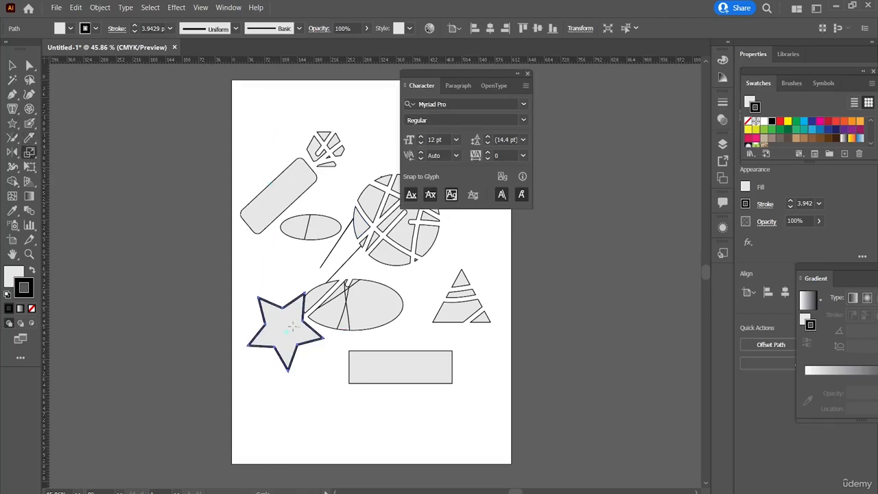
mouse_move(292, 327)
left_mouse_down()
mouse_move(241, 311)
mouse_move(365, 317)
mouse_move(277, 308)
mouse_move(276, 329)
mouse_move(267, 329)
mouse_move(282, 321)
mouse_move(281, 332)
left_mouse_up()
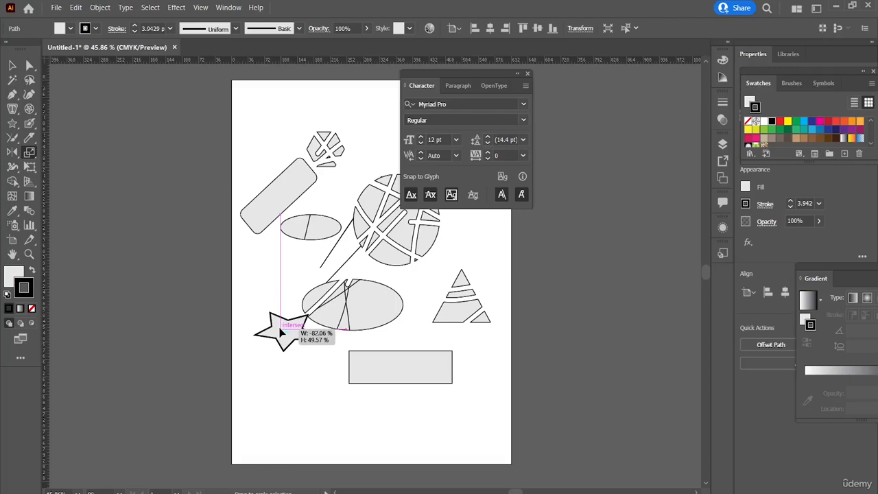
left_click_drag(281, 332, 282, 332)
Skew the star beside the lower ellipse into a narrow slanted shape with the Shear tool.
left_click(30, 153)
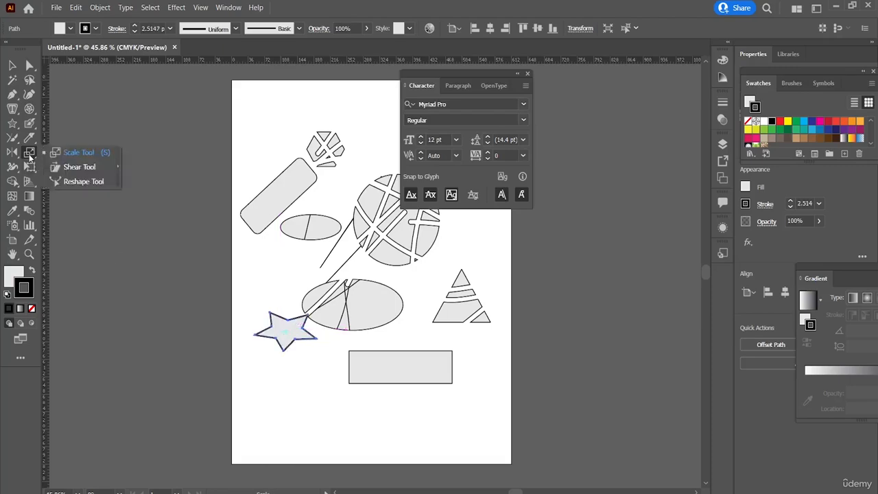
left_click(72, 167)
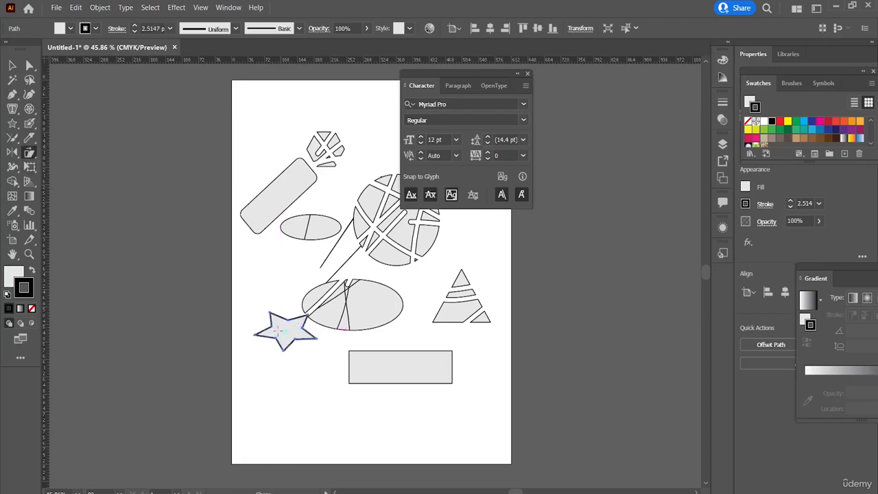
left_click_drag(279, 330, 269, 346)
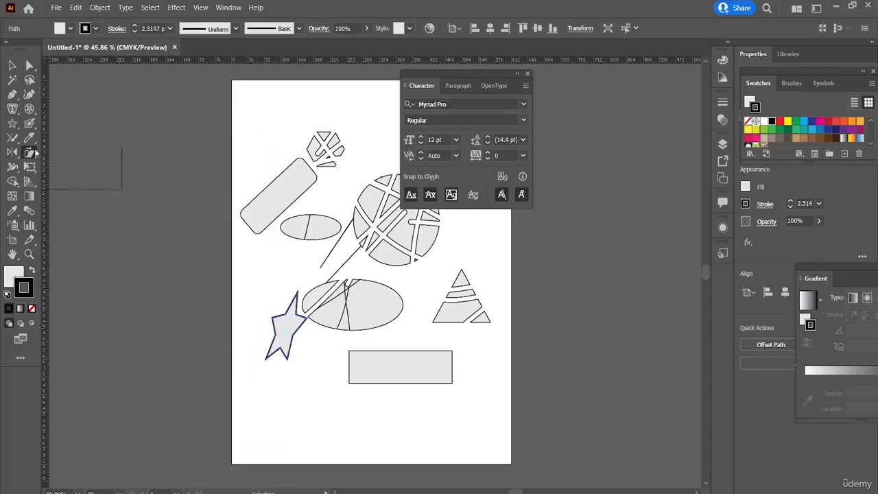
Pull the slanted star's anchor points with the Reshape tool, shifting it slightly toward the lower ellipse.
left_click_drag(31, 152, 65, 182)
left_click_drag(294, 338, 326, 350)
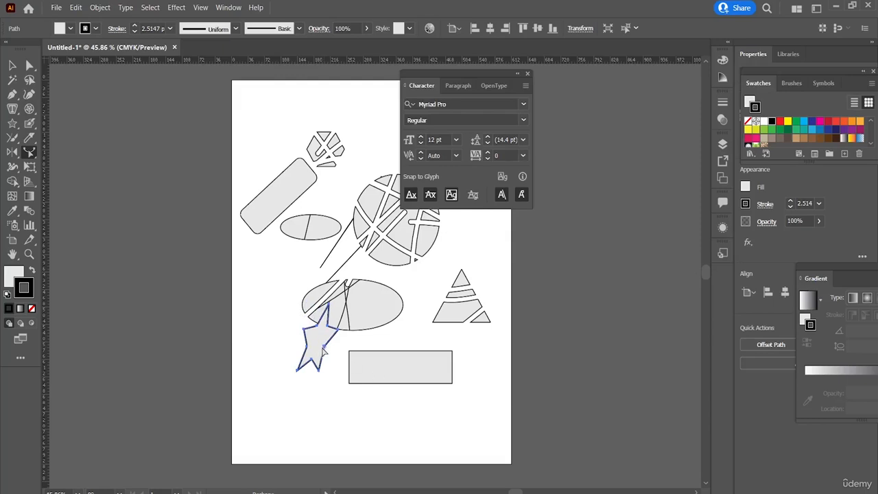
left_click_drag(323, 349, 409, 371)
left_click_drag(304, 330, 283, 326)
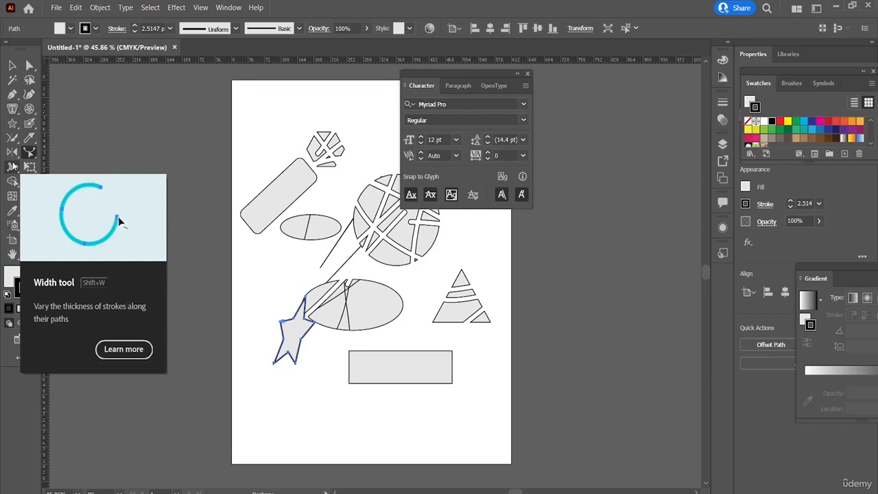
Try widening the stroke at the star's upper tip with the Width tool and undo the change.
left_click(12, 166)
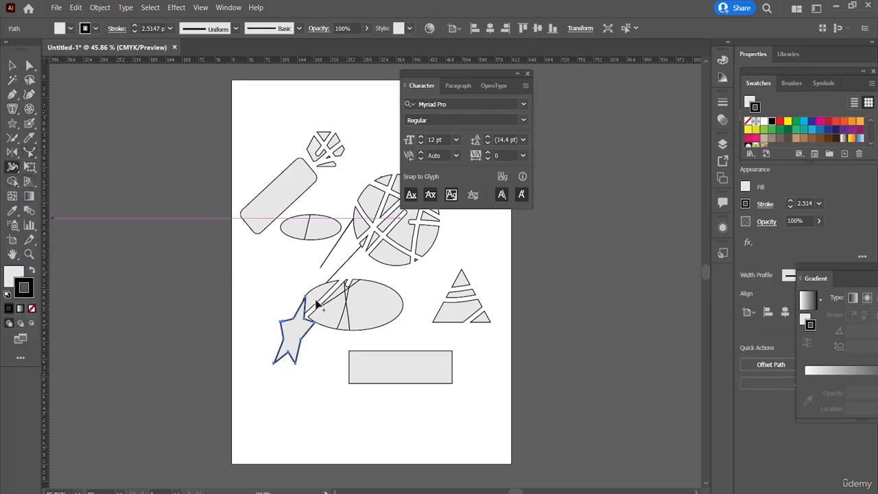
left_click_drag(307, 296, 309, 330)
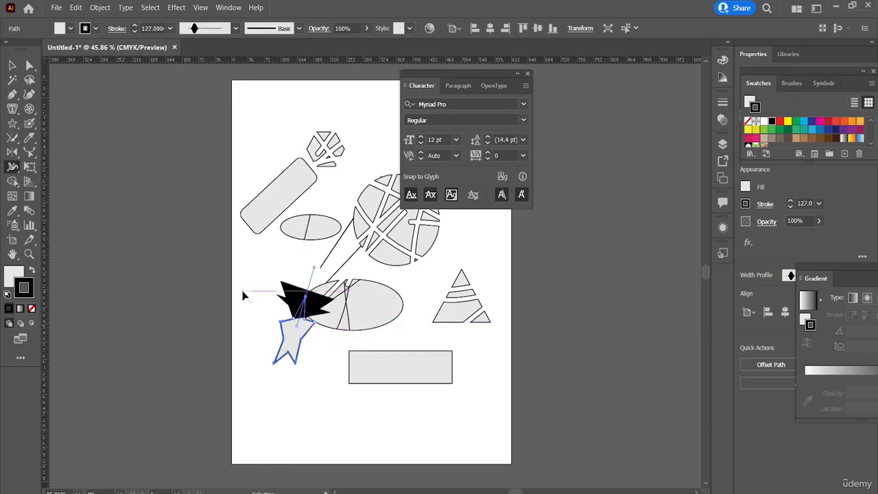
key("ctrl+z")
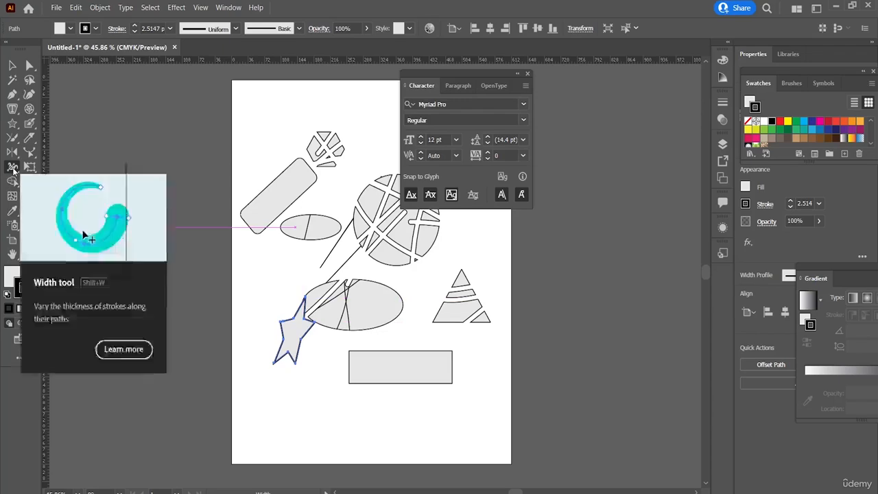
Distort the slanted star's outline with the Warp tool and swirl it with the Twirl tool.
left_click(13, 170)
left_click(77, 181)
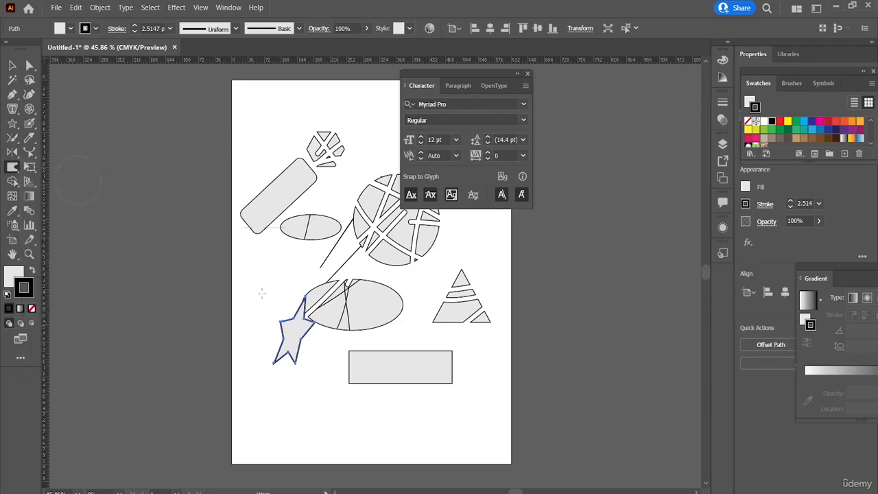
mouse_move(298, 325)
left_mouse_down()
mouse_move(267, 335)
mouse_move(314, 323)
mouse_move(369, 337)
left_mouse_up()
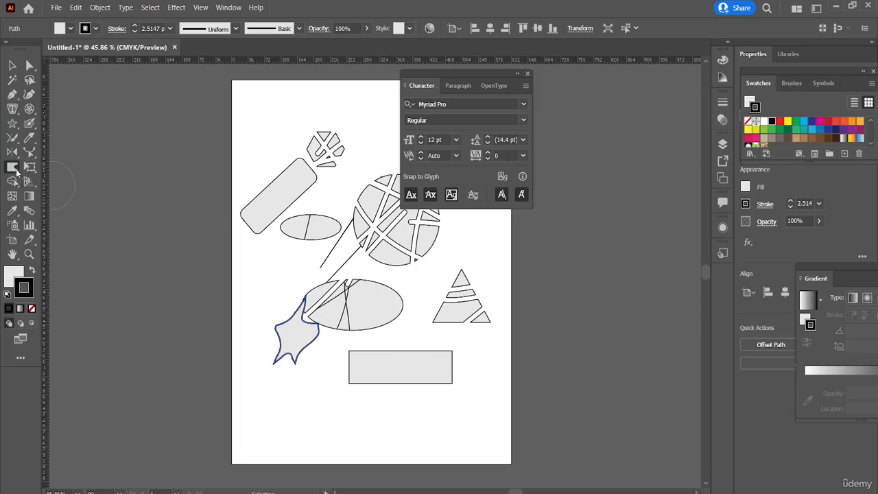
left_click_drag(16, 172, 59, 198)
mouse_move(286, 335)
left_mouse_down()
mouse_move(321, 314)
mouse_move(274, 362)
mouse_move(278, 325)
left_mouse_up()
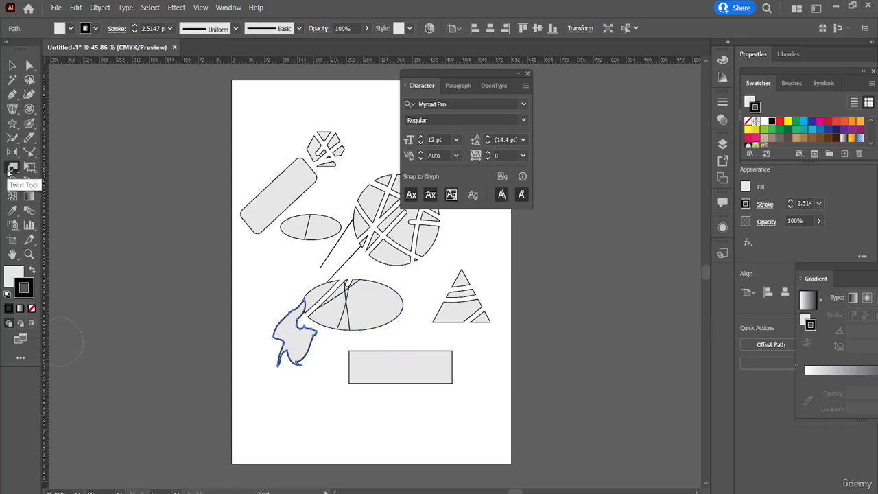
Pinch the distorted star inward with the Pucker tool, and swell its lower and upper parts with the Bloat tool.
left_click(11, 180)
left_click(61, 211)
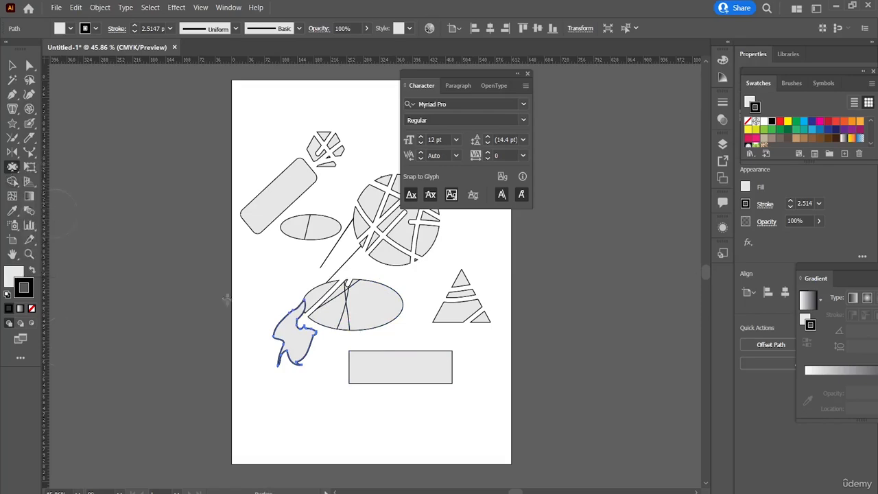
mouse_move(285, 336)
left_mouse_down()
mouse_move(249, 316)
mouse_move(364, 343)
mouse_move(266, 352)
mouse_move(215, 343)
mouse_move(353, 323)
left_mouse_up()
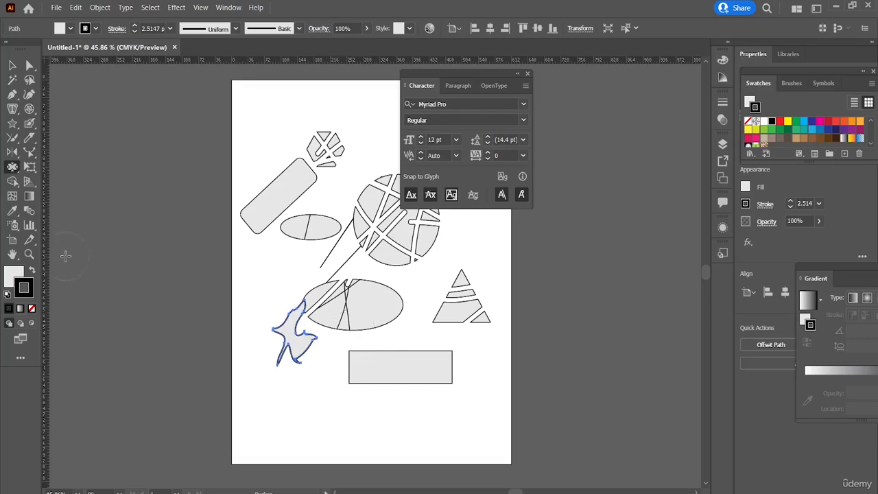
left_click_drag(10, 170, 61, 225)
left_click_drag(292, 332, 295, 347)
left_click_drag(291, 304, 302, 311)
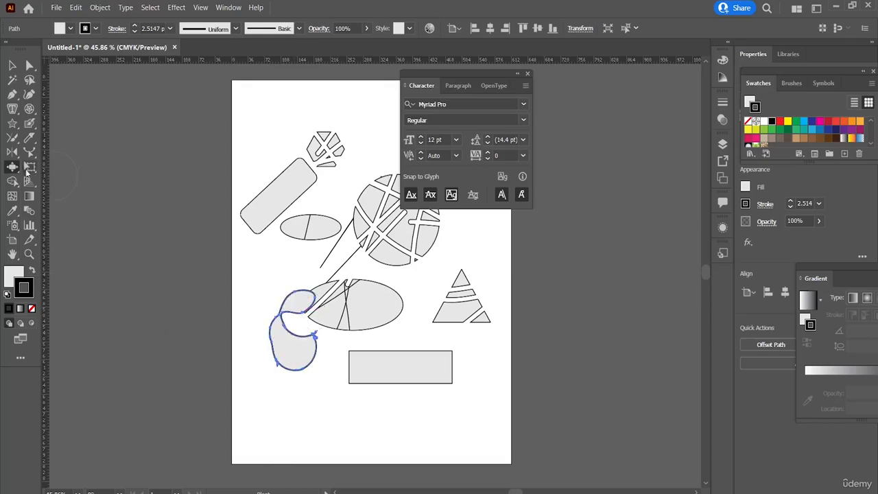
Roughen the lower part of the bloated shape with the Scallop tool and add spikes to its upper part with the Crystallize tool.
left_click(14, 167)
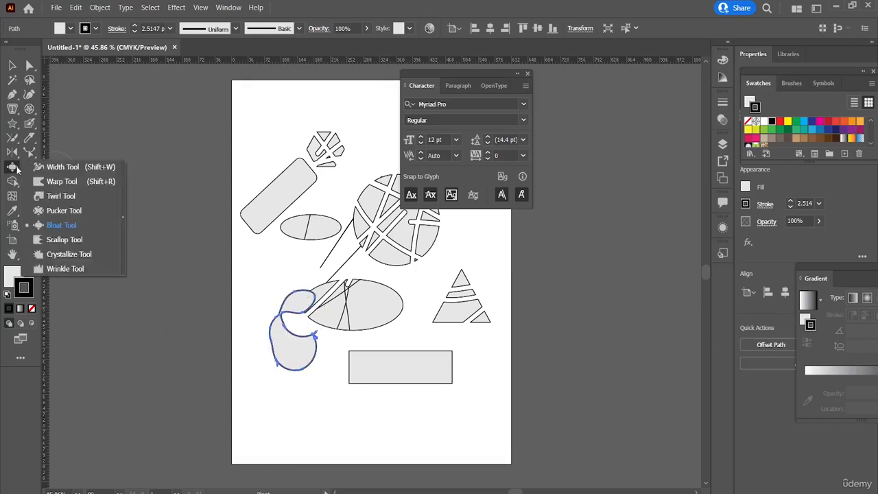
left_click(64, 239)
left_click_drag(286, 341, 295, 343)
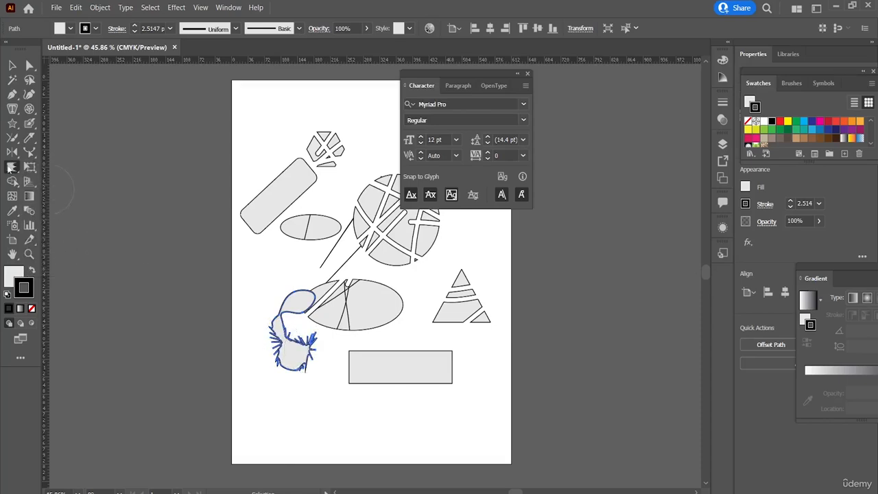
left_click(11, 167)
left_click(72, 253)
left_click_drag(297, 303, 296, 304)
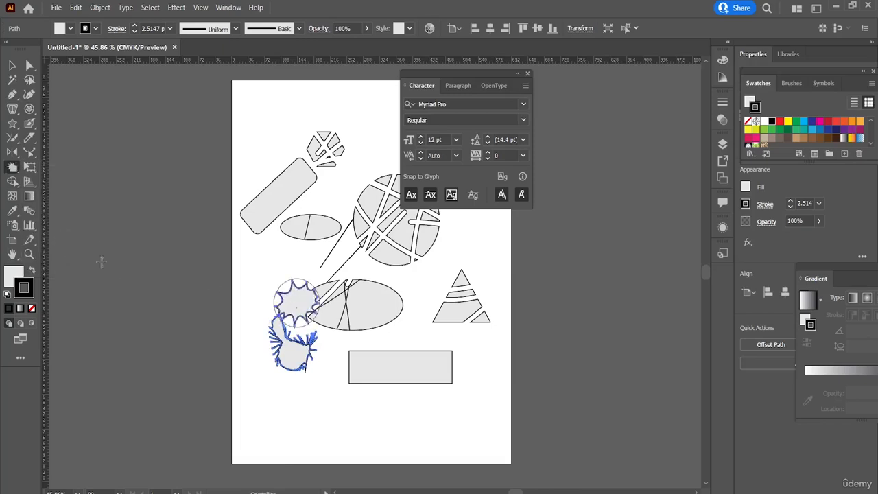
Add wrinkles to the outline of the spiky shape's lower part with the Wrinkle tool.
left_click(12, 168)
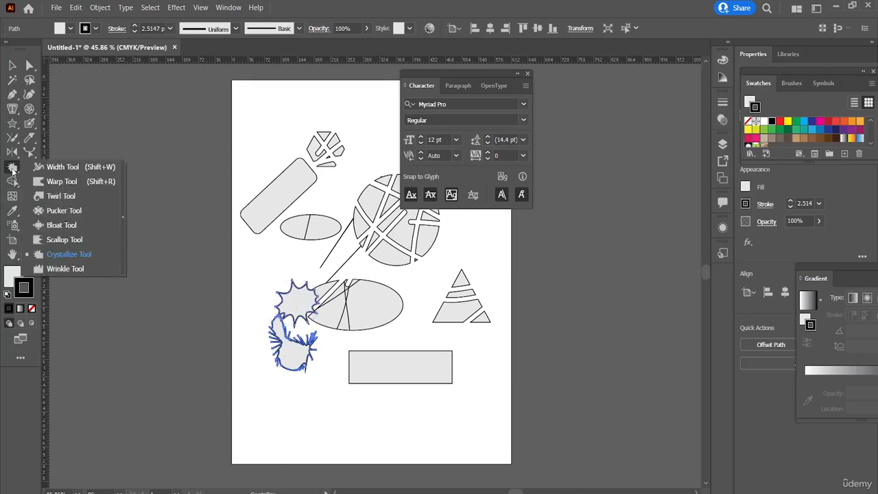
left_click(80, 273)
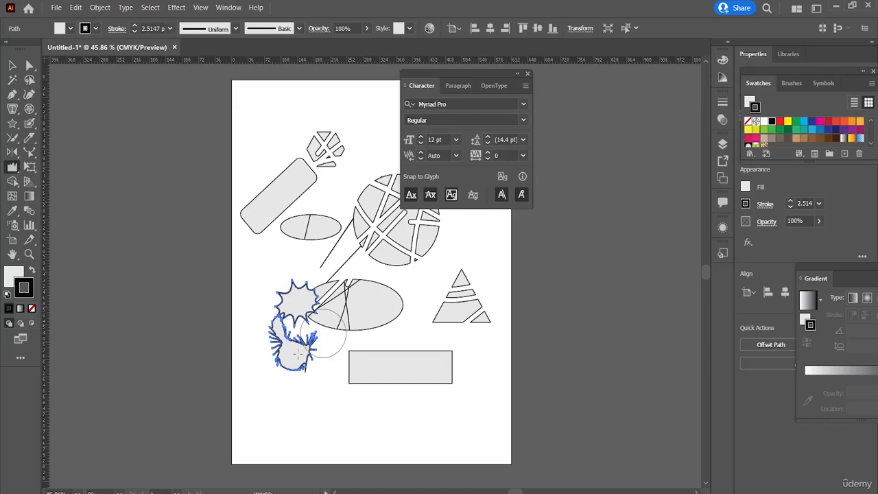
left_click_drag(304, 348, 298, 351)
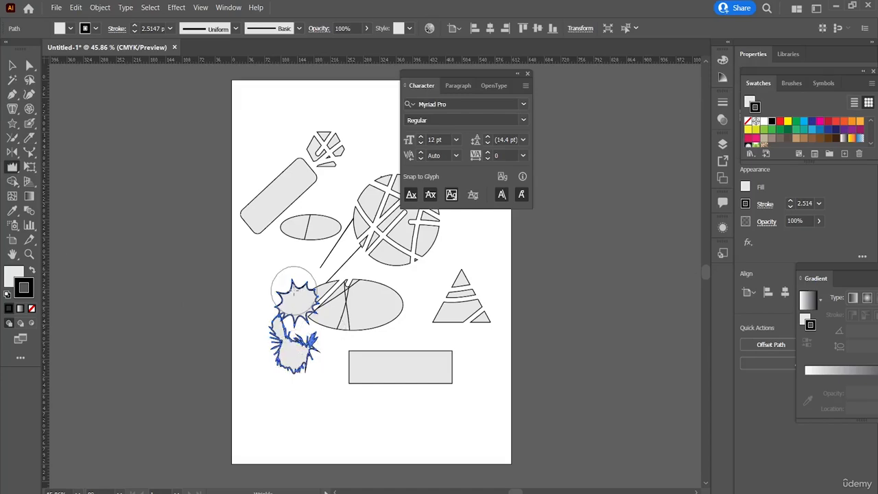